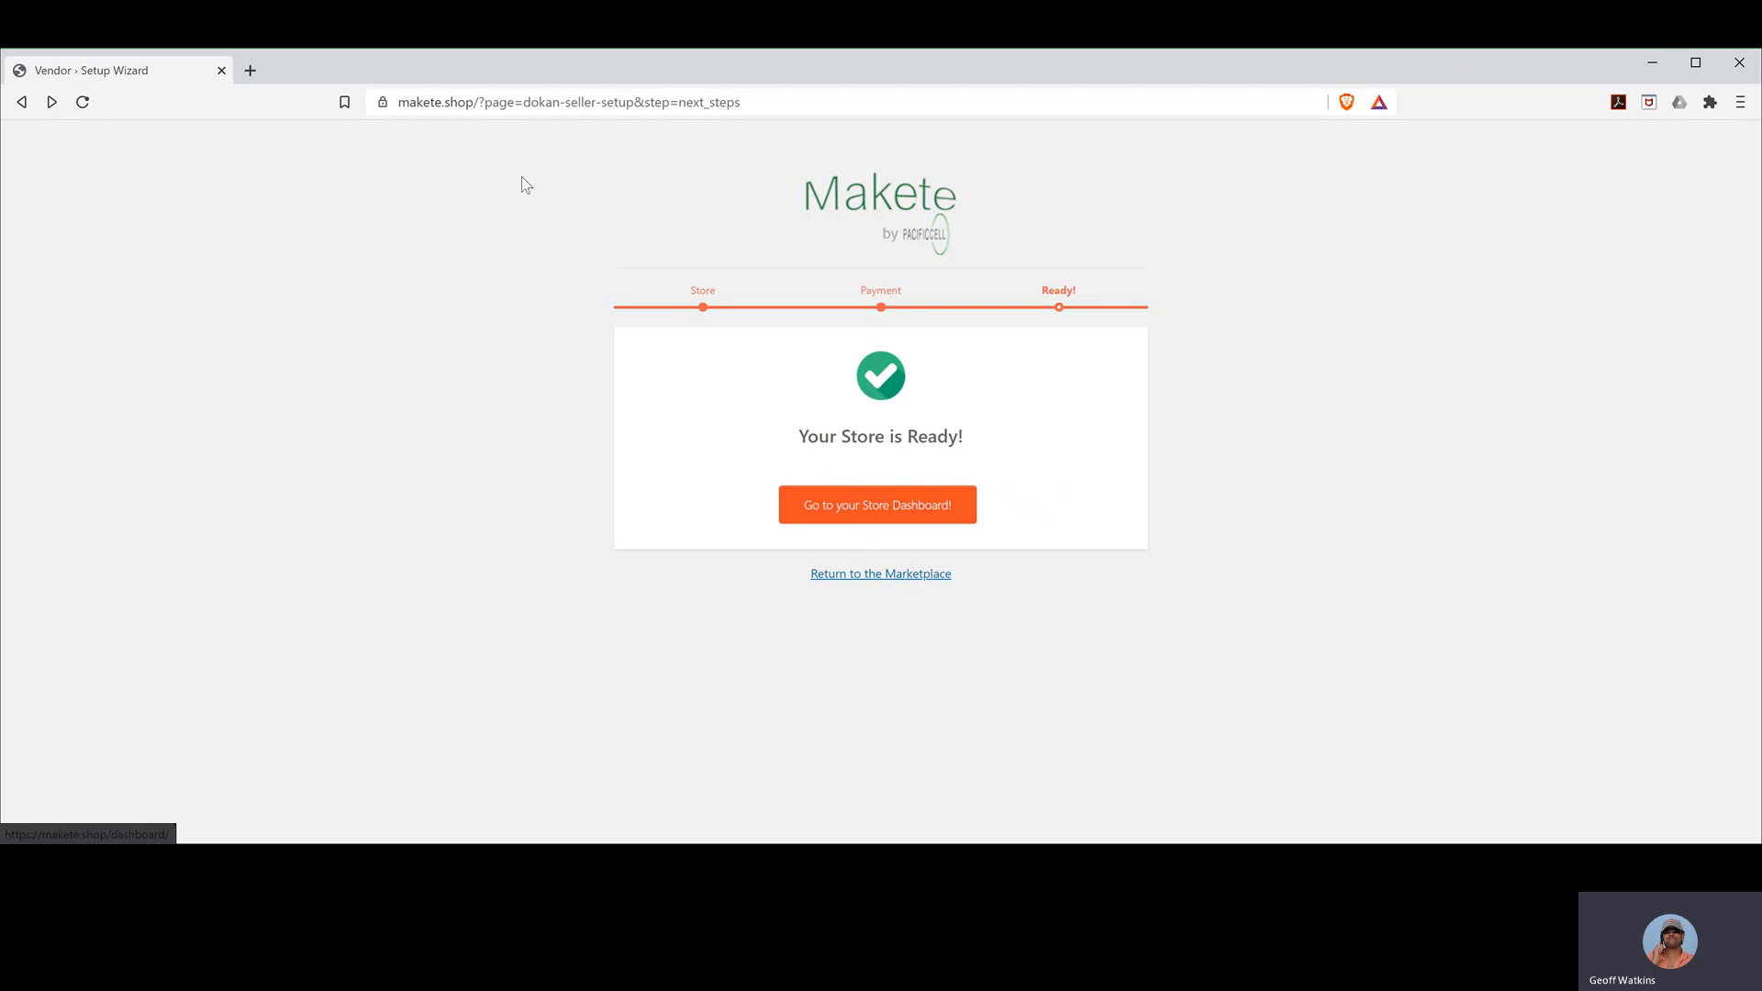
- Load the makete.shop home page and go to the seller account's Dashboard
left_click_drag(483, 101, 889, 106)
key("BackSpace")
key("Return")
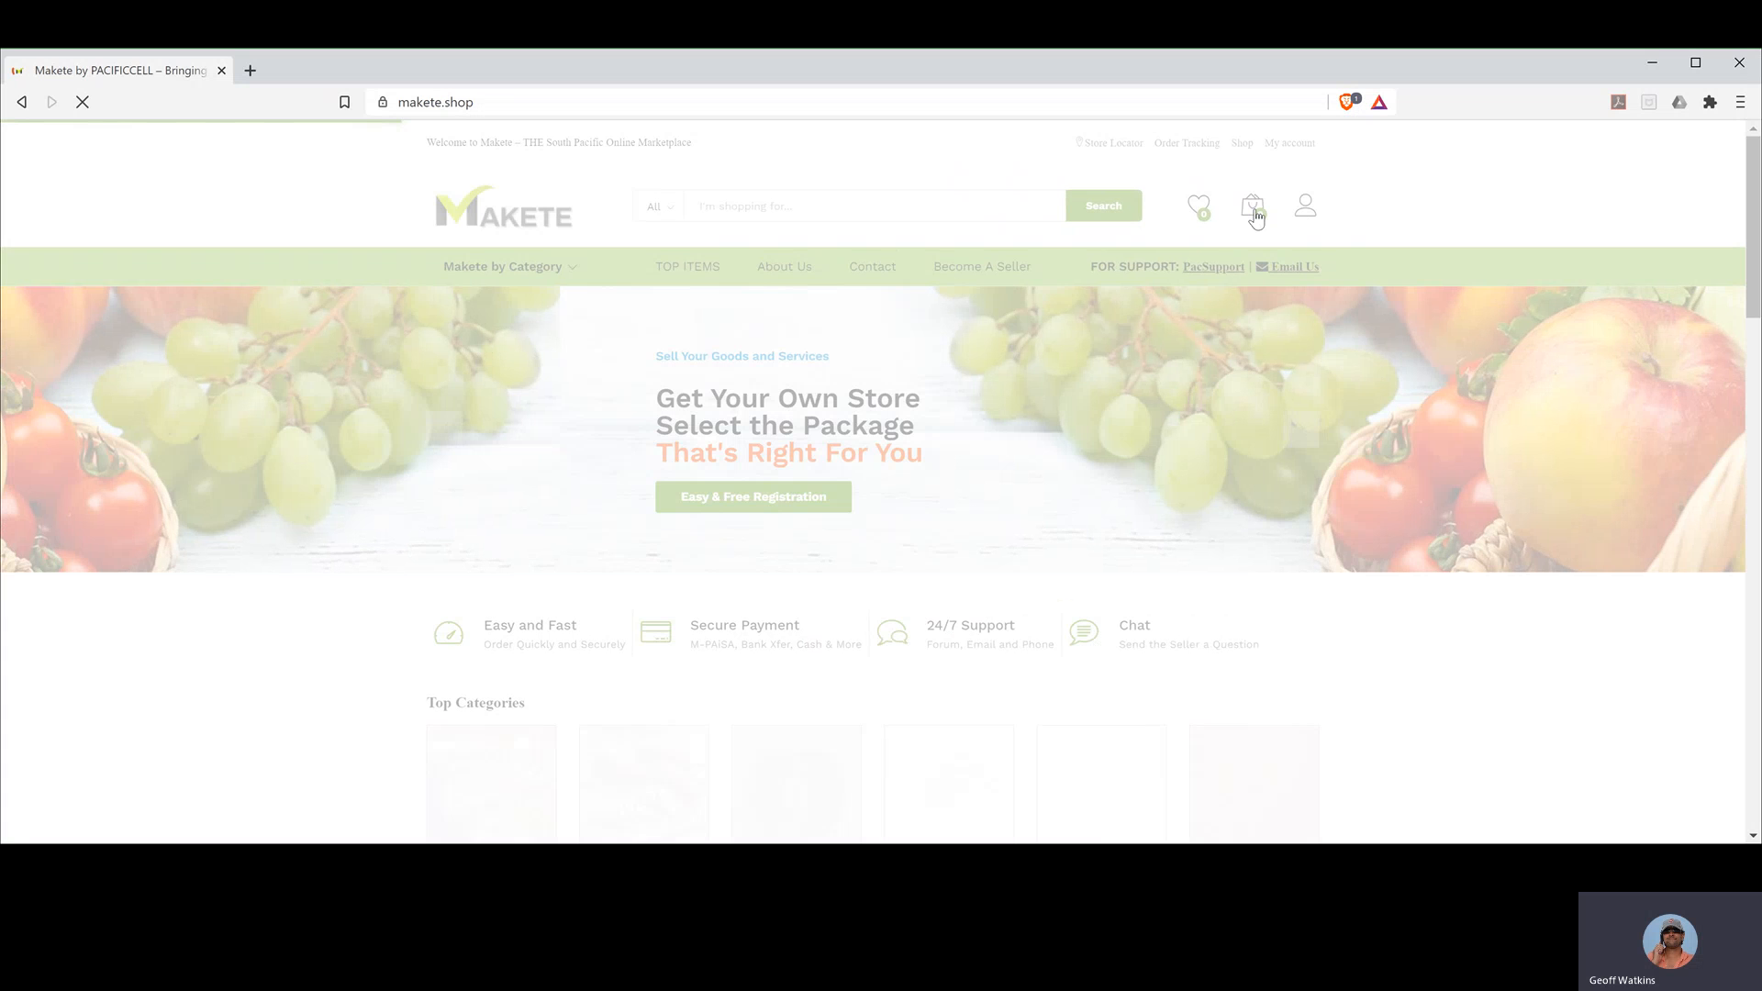
mouse_move(1306, 211)
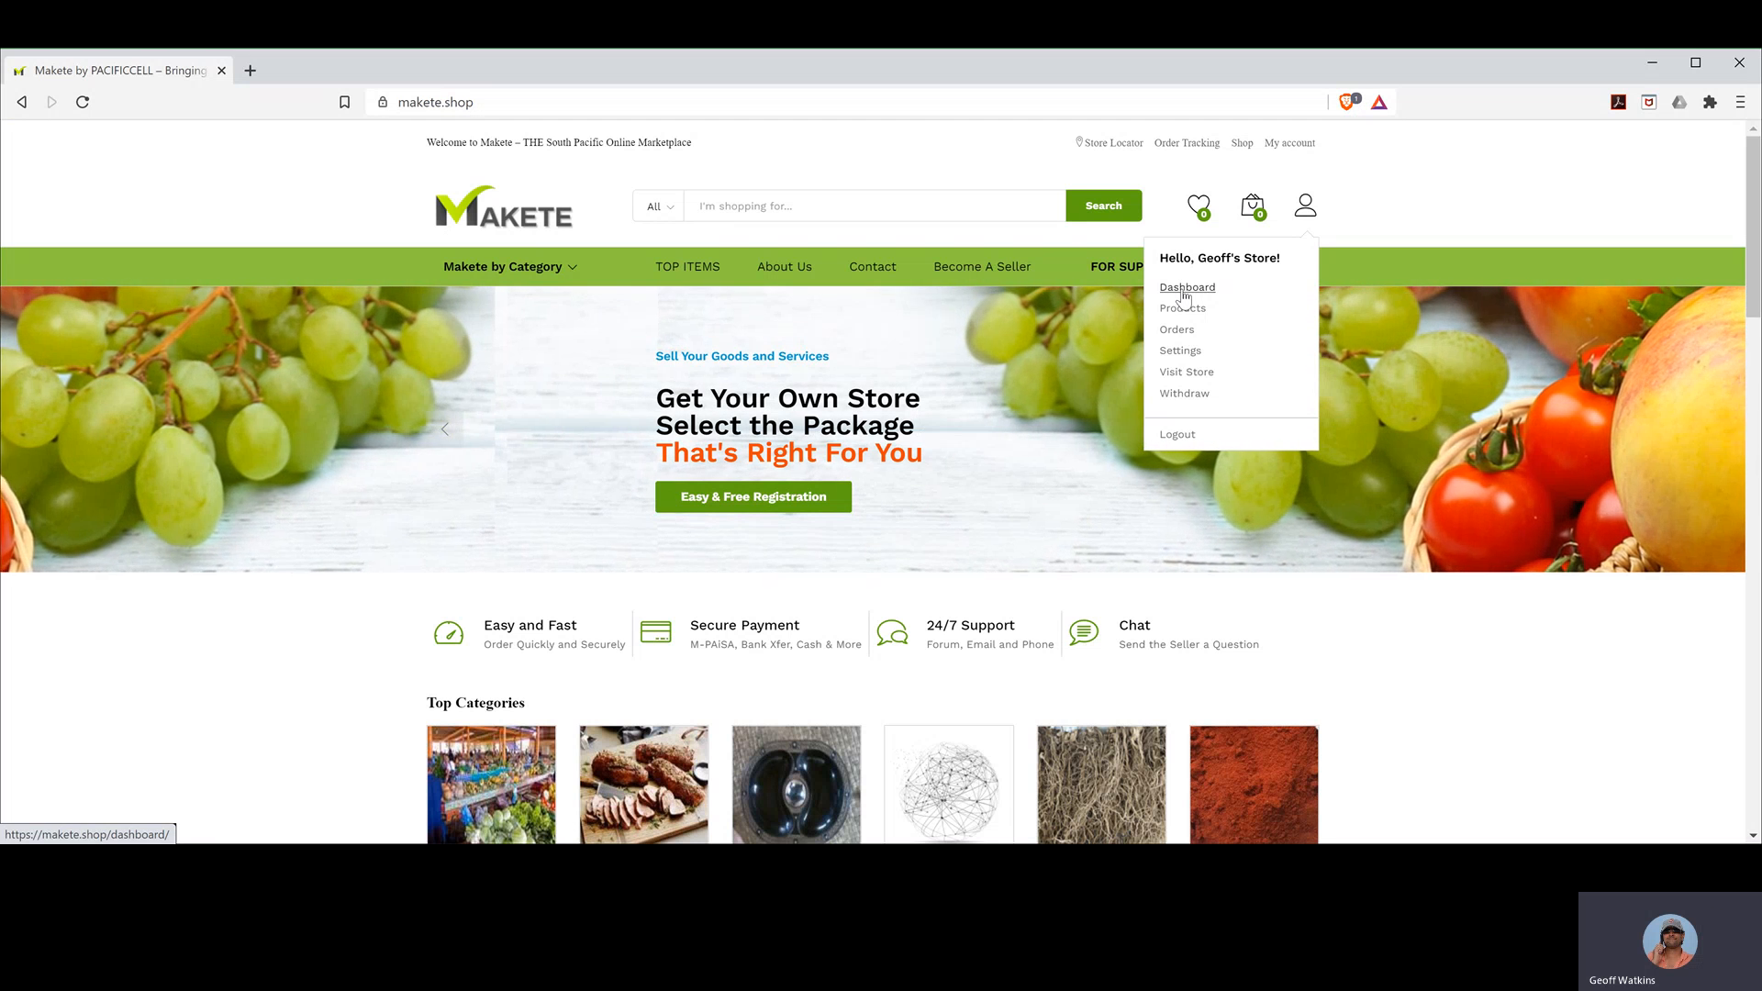
left_click(1184, 292)
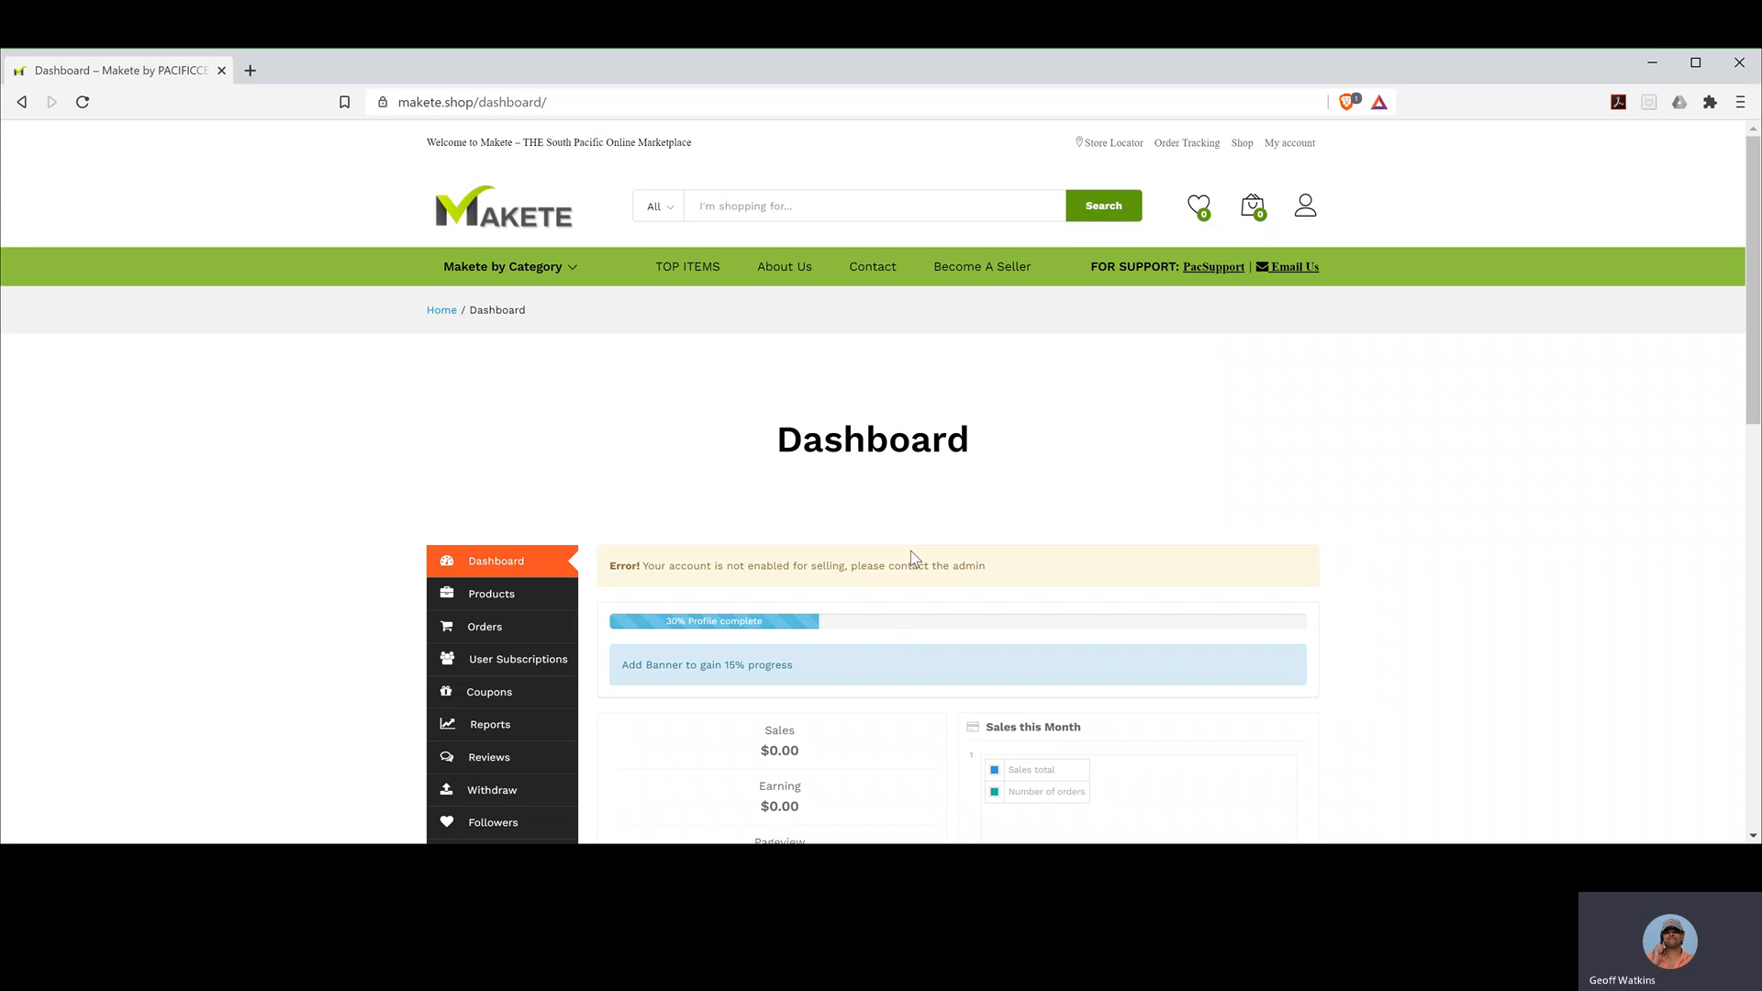
- Look over the dashboard summary and open the store settings
scroll(840, 598, "down", 4)
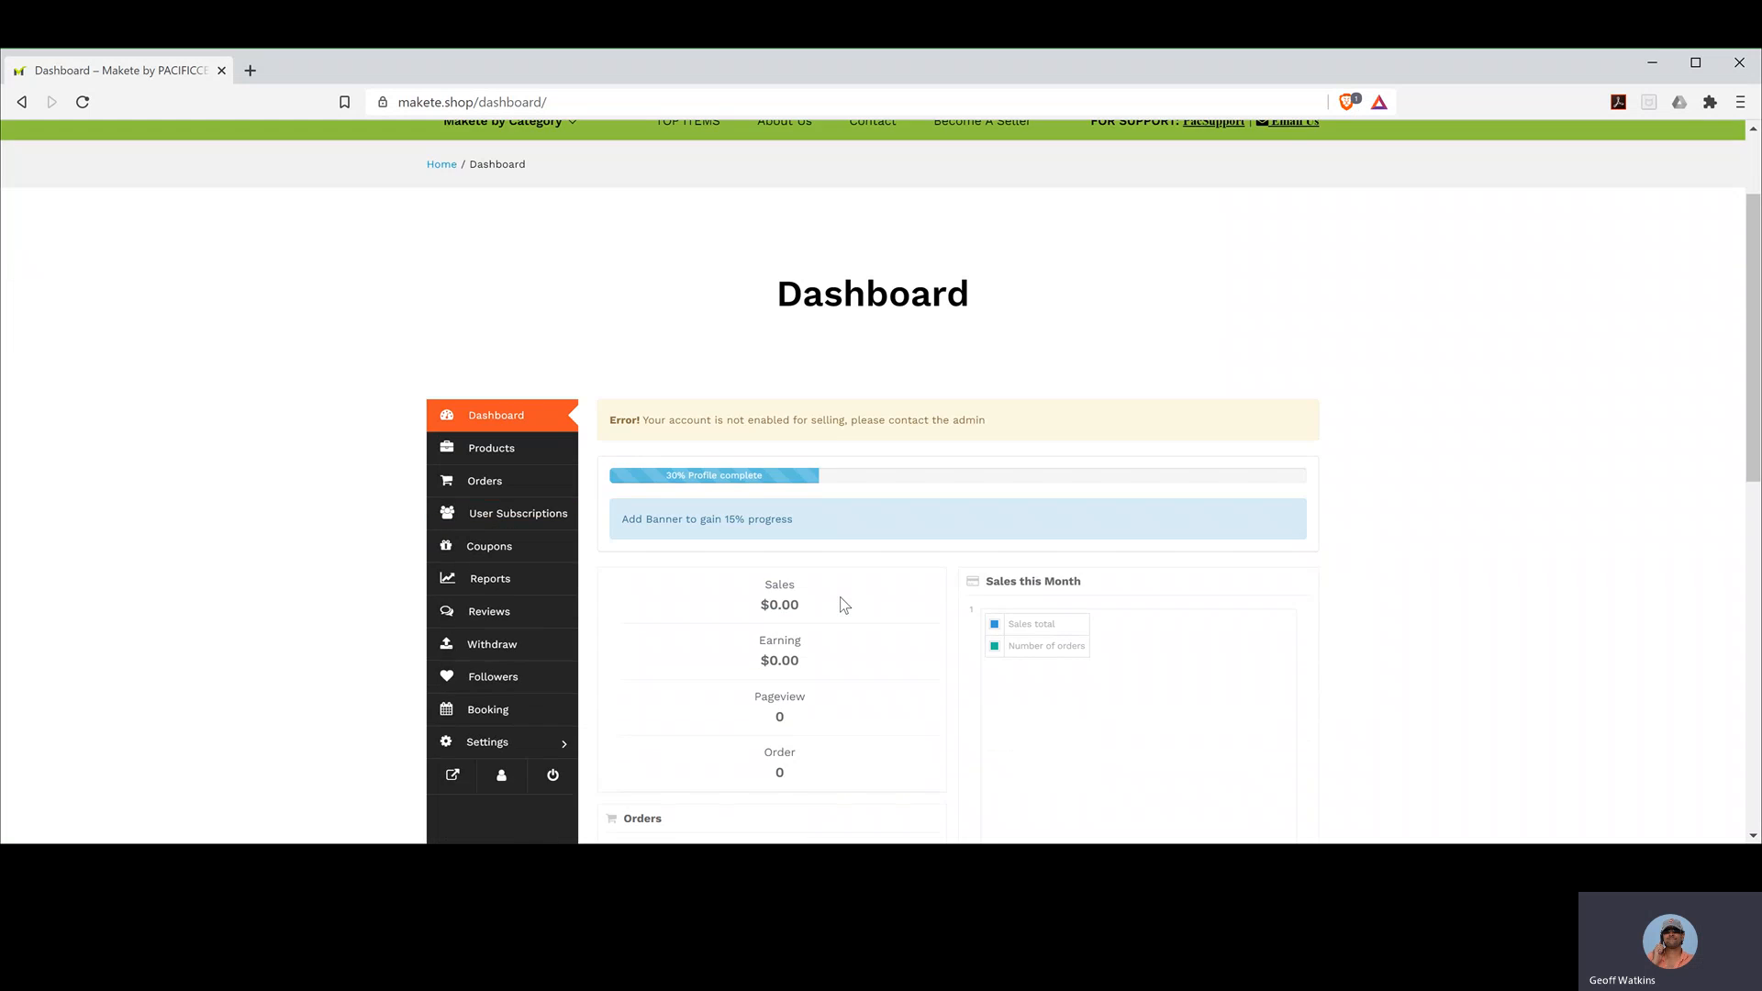
scroll(840, 599, "down", 1)
scroll(841, 599, "up", 1)
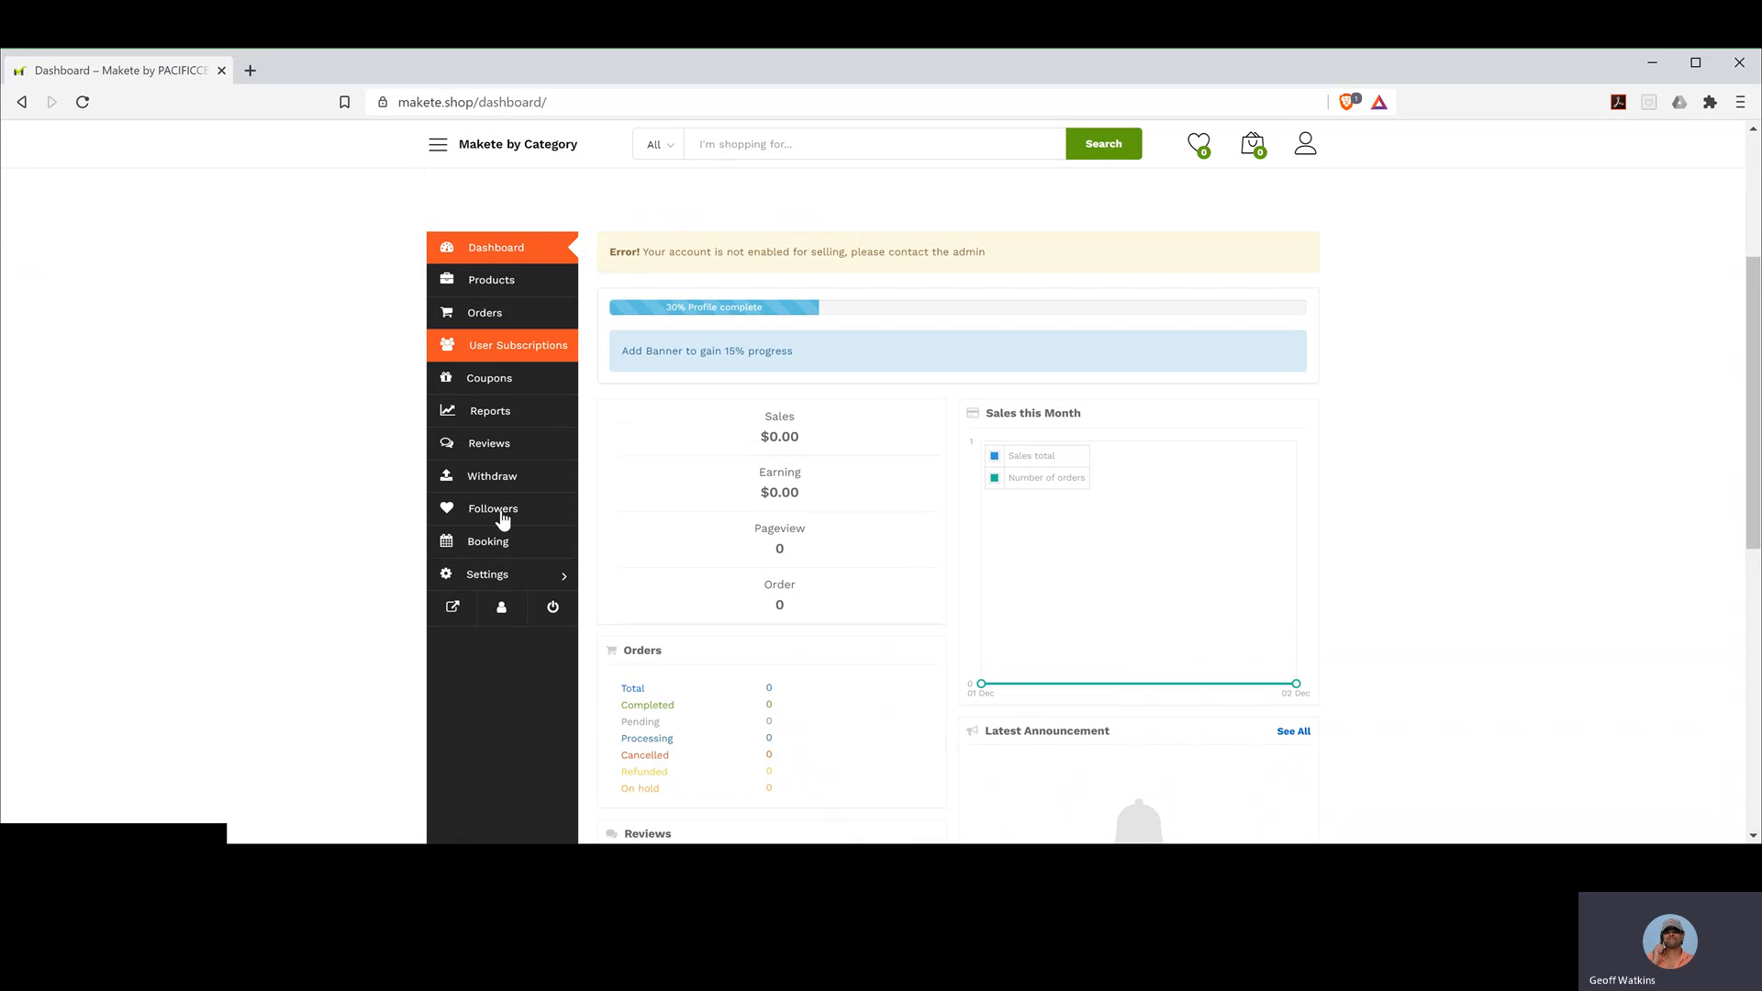
left_click(508, 580)
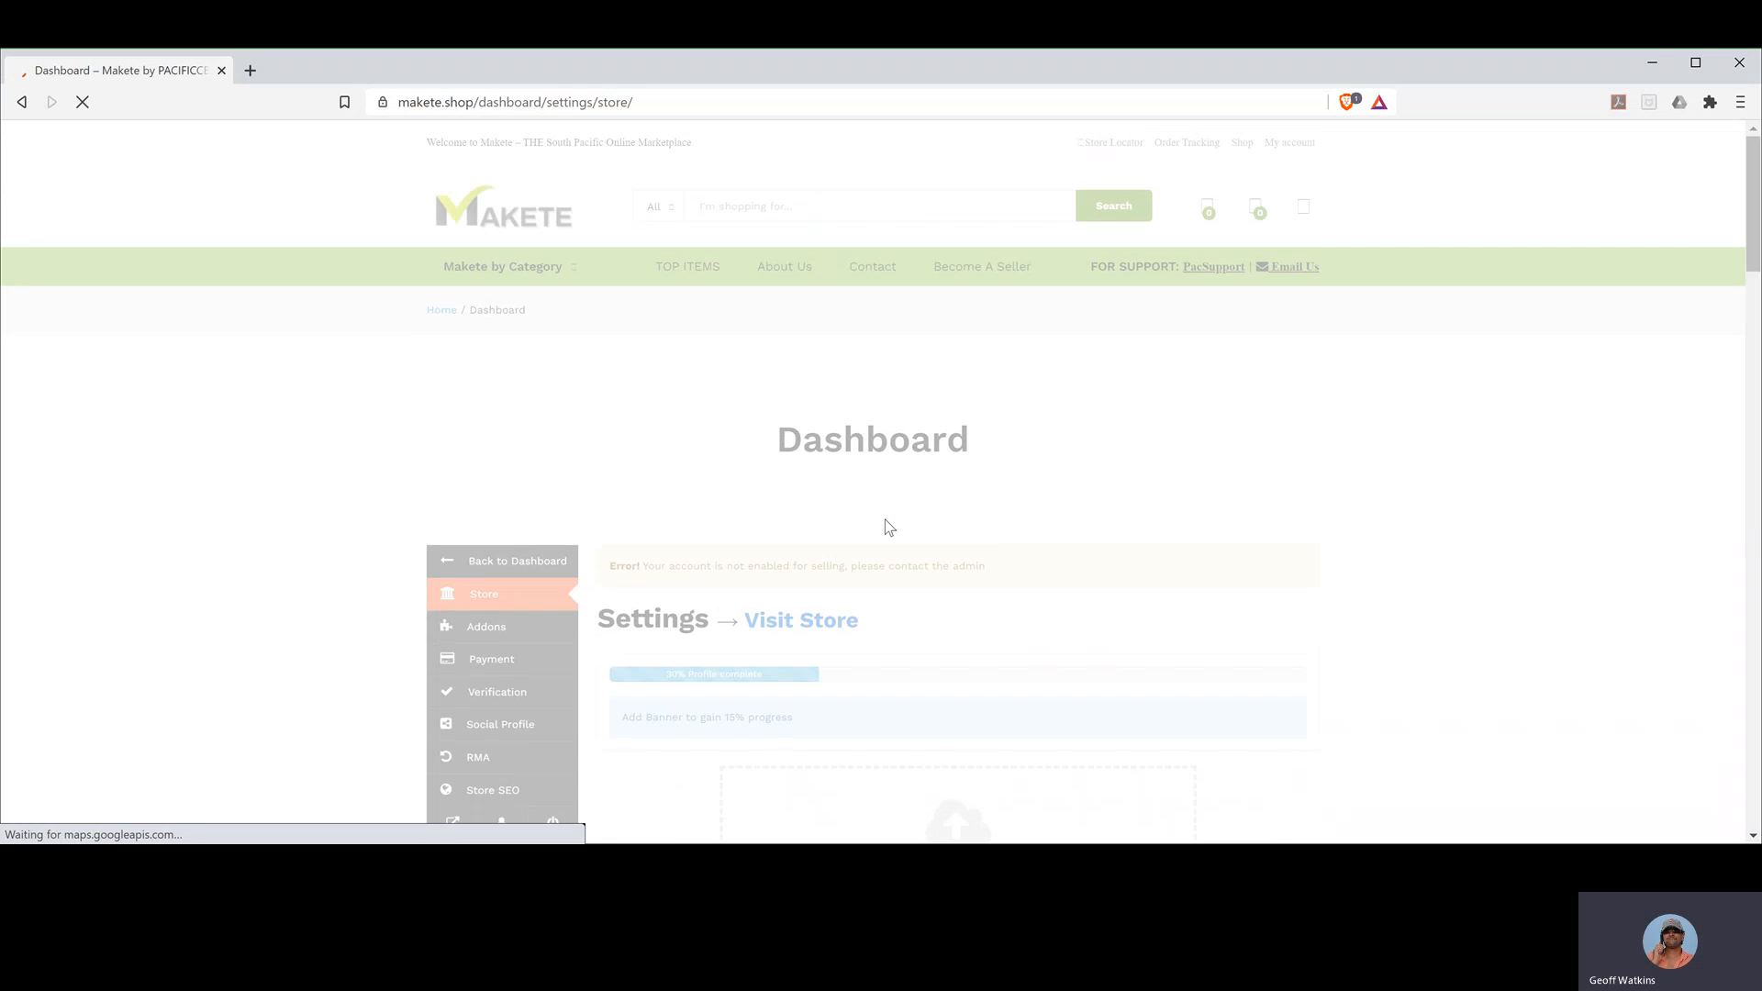
- Upload it_1.png as the store banner, cropping it to a horizontal band around the middle of the image
scroll(885, 523, "down", 5)
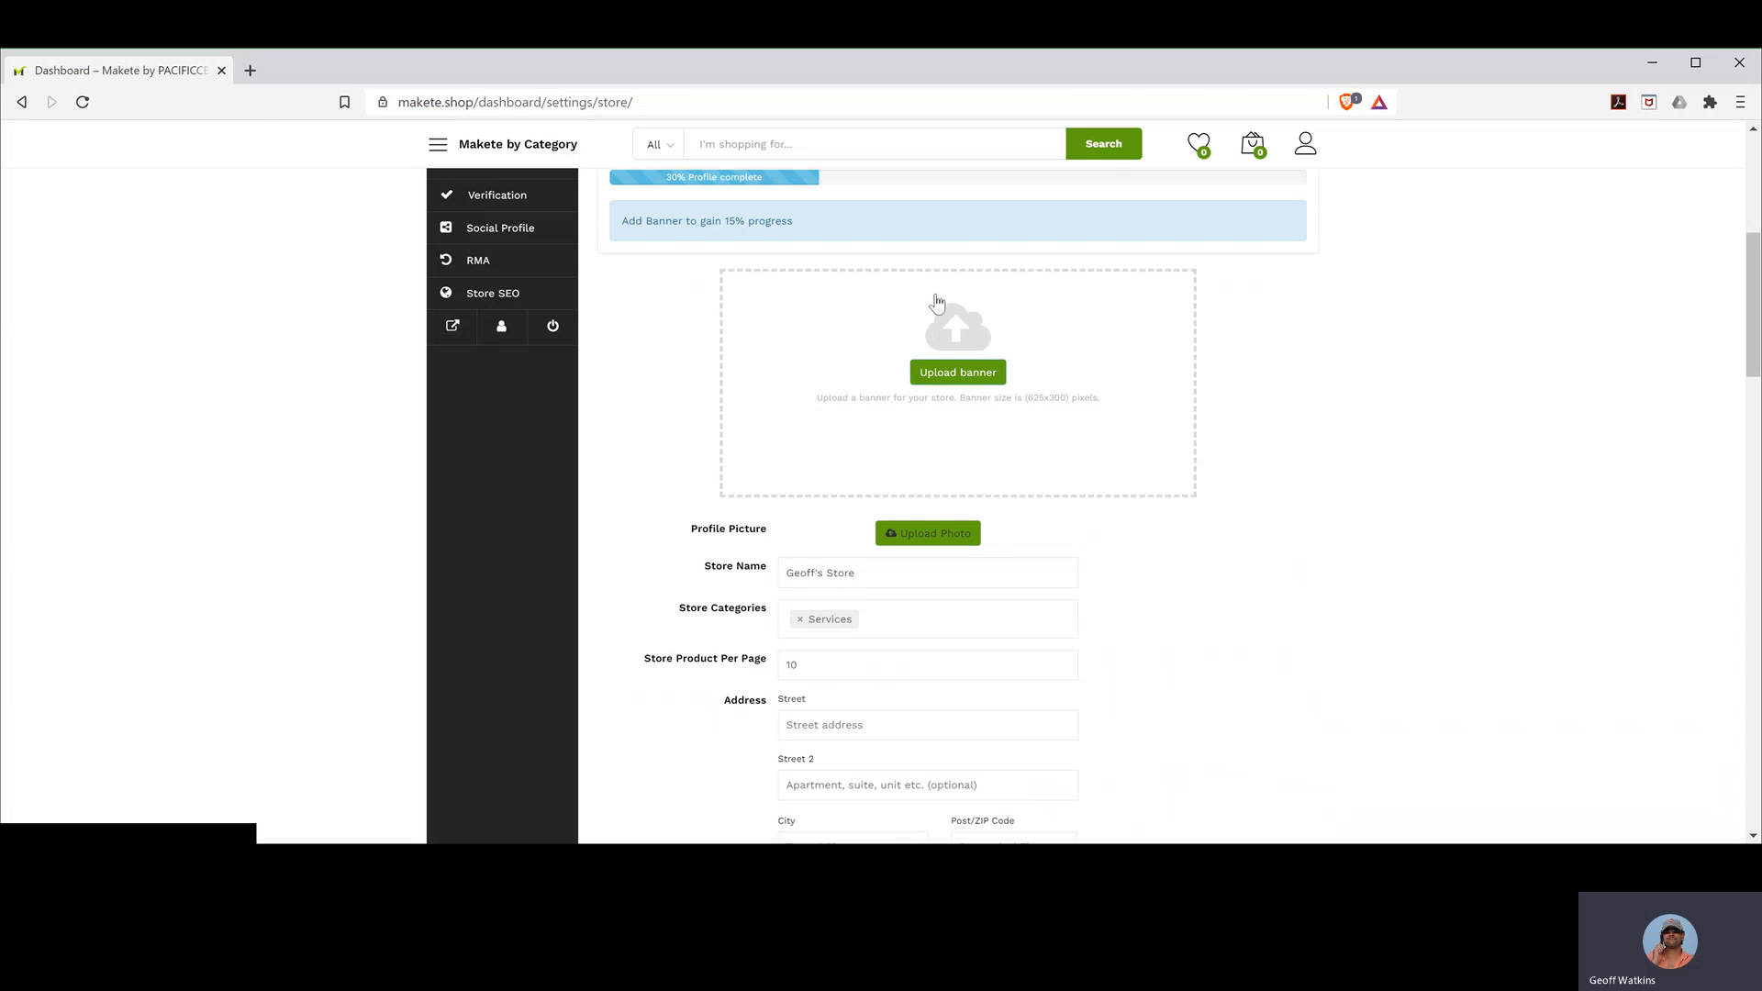
left_click(948, 372)
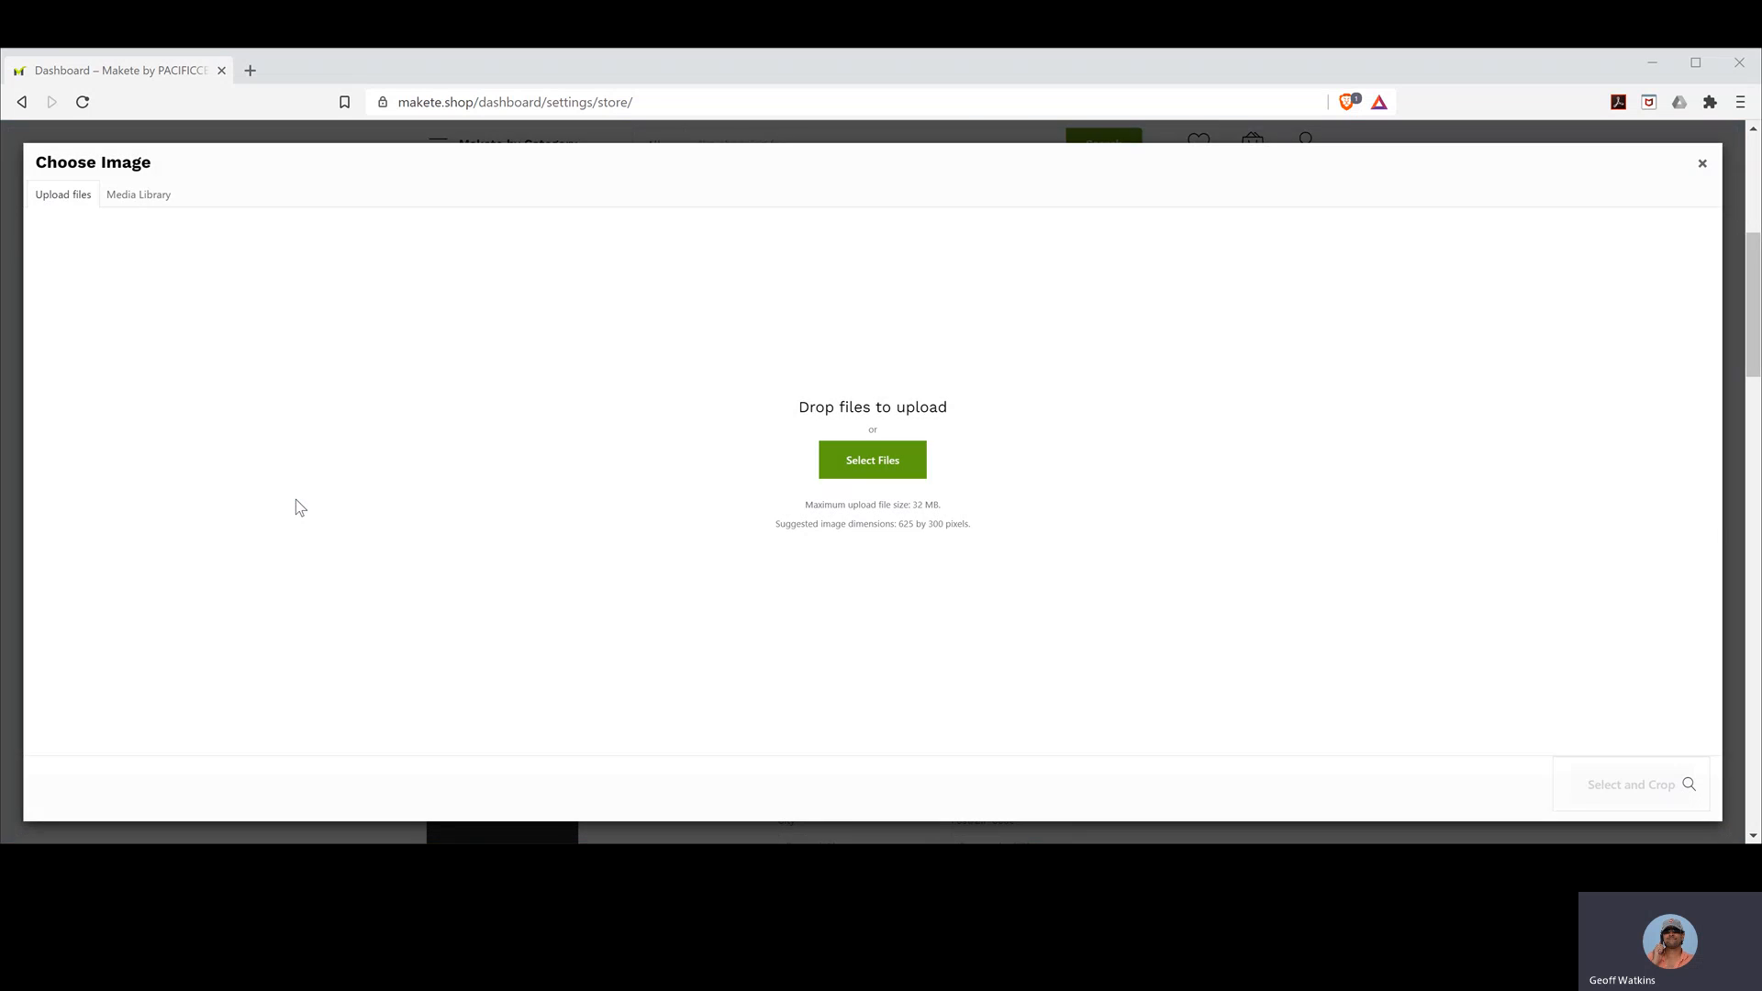
double_click(296, 499)
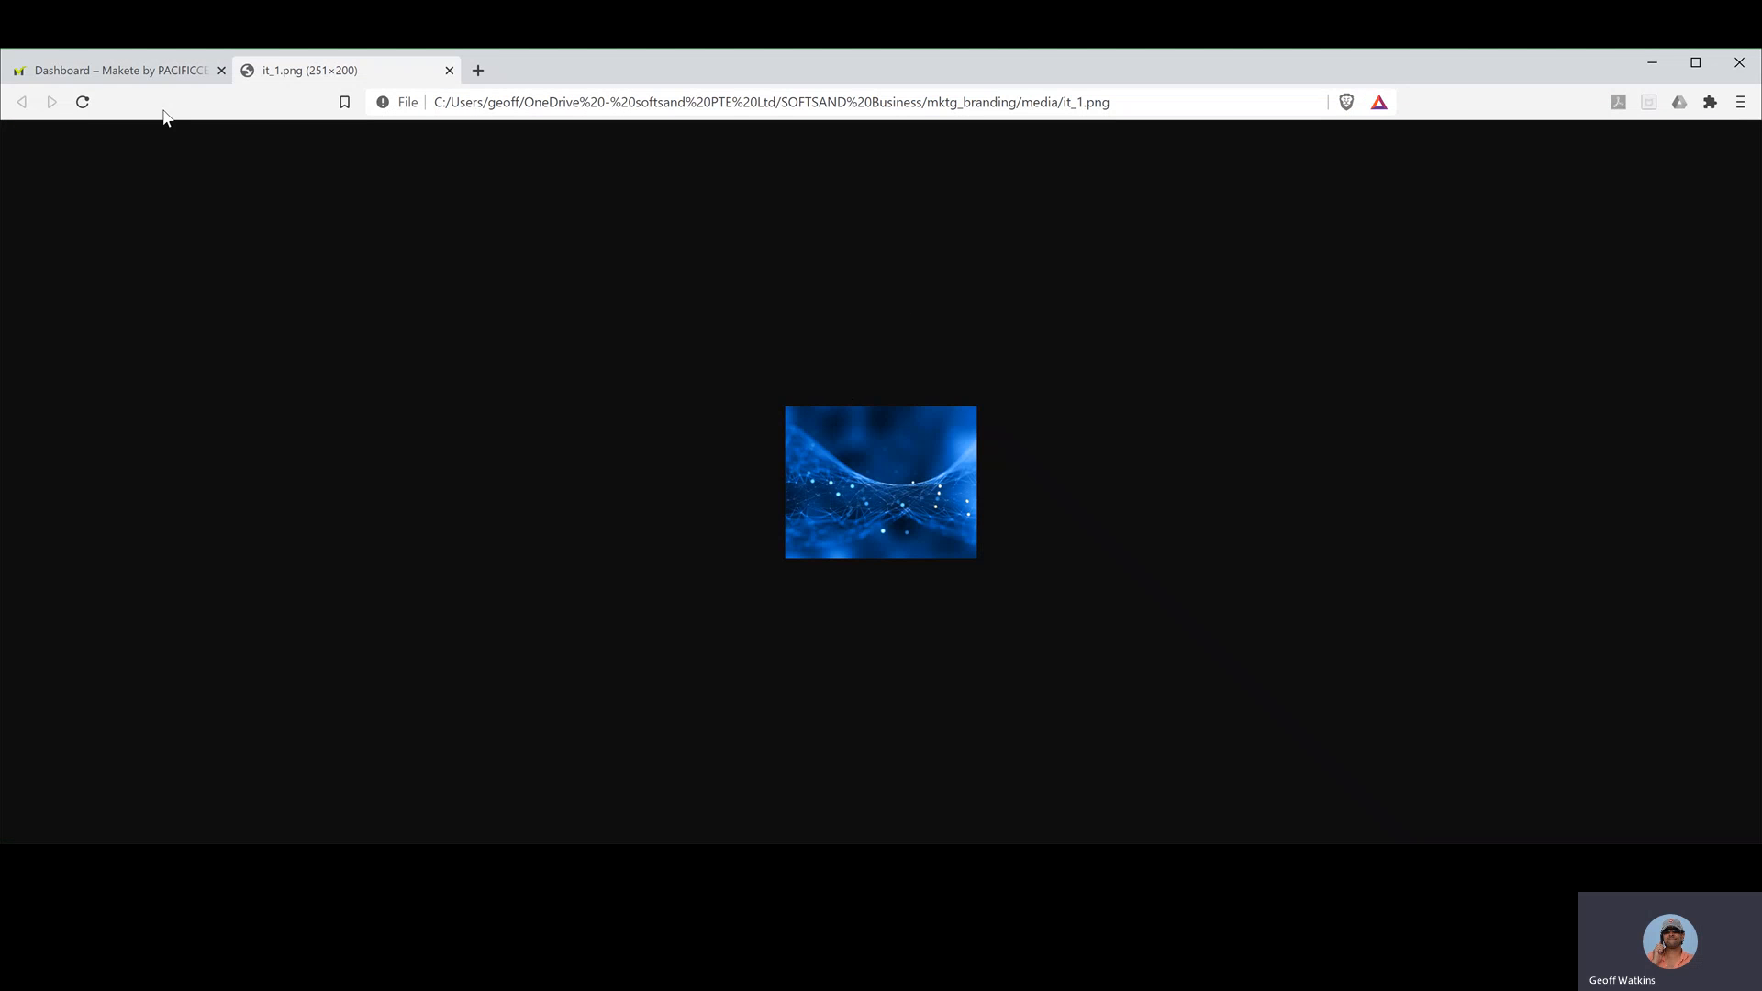
left_click(193, 73)
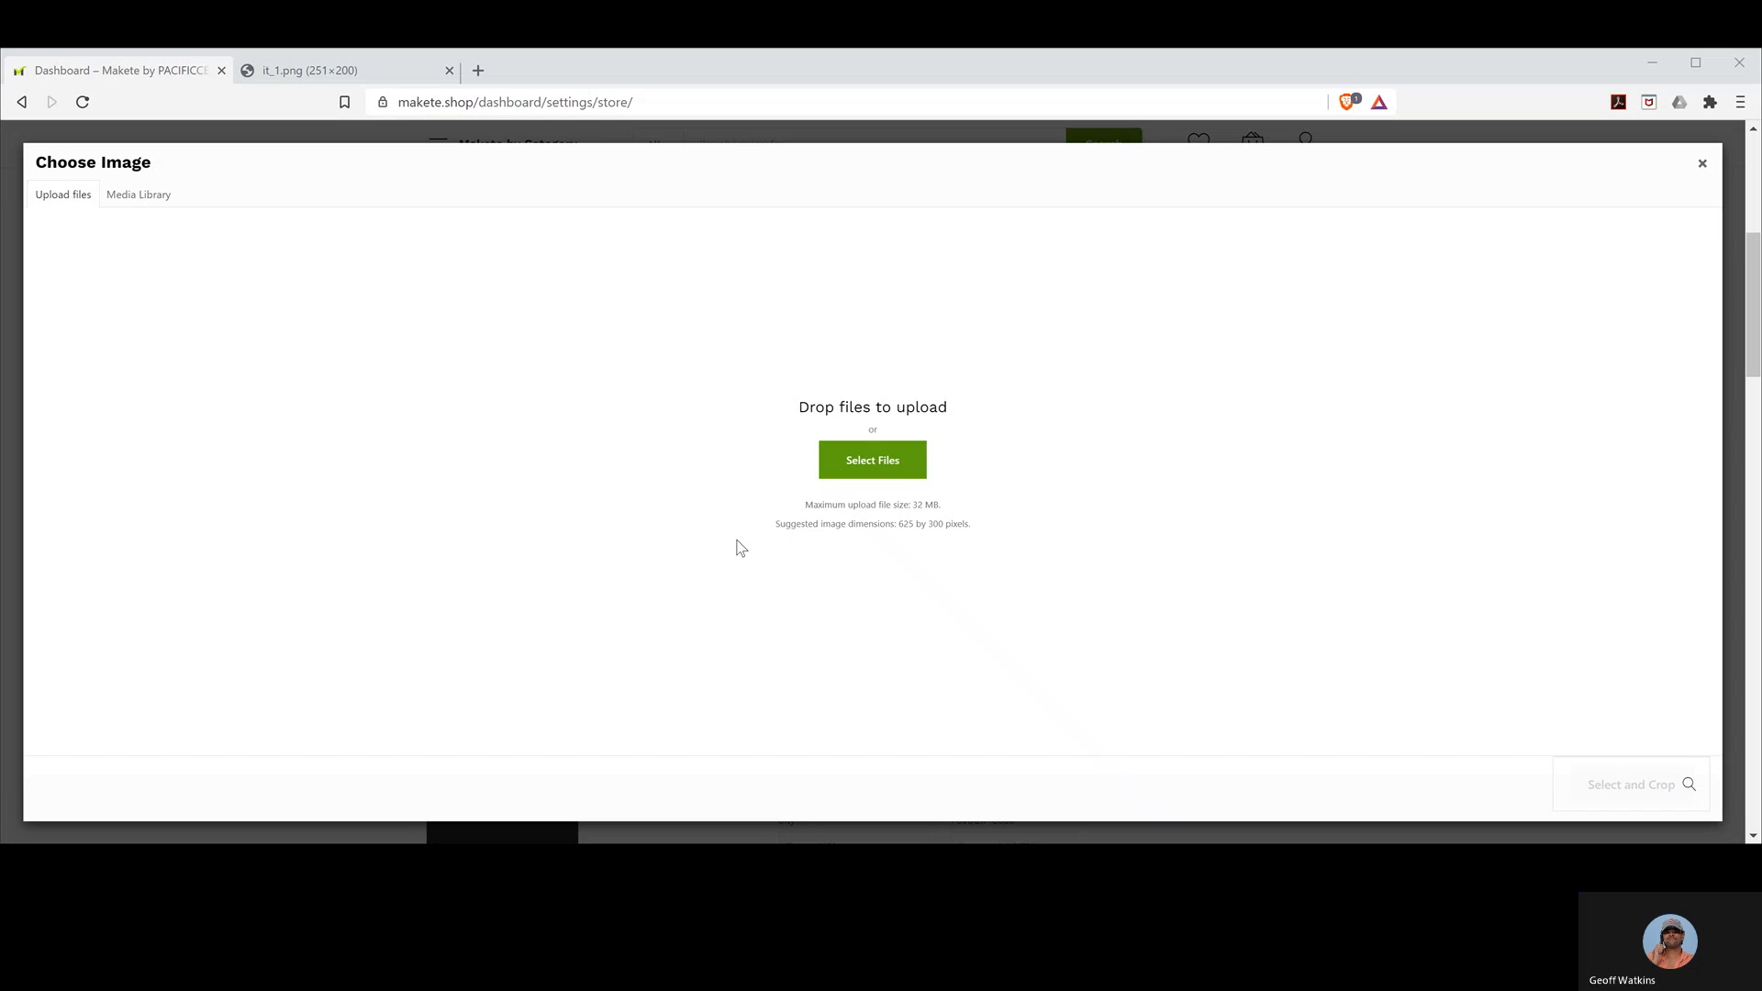
left_click_drag(364, 480, 322, 470)
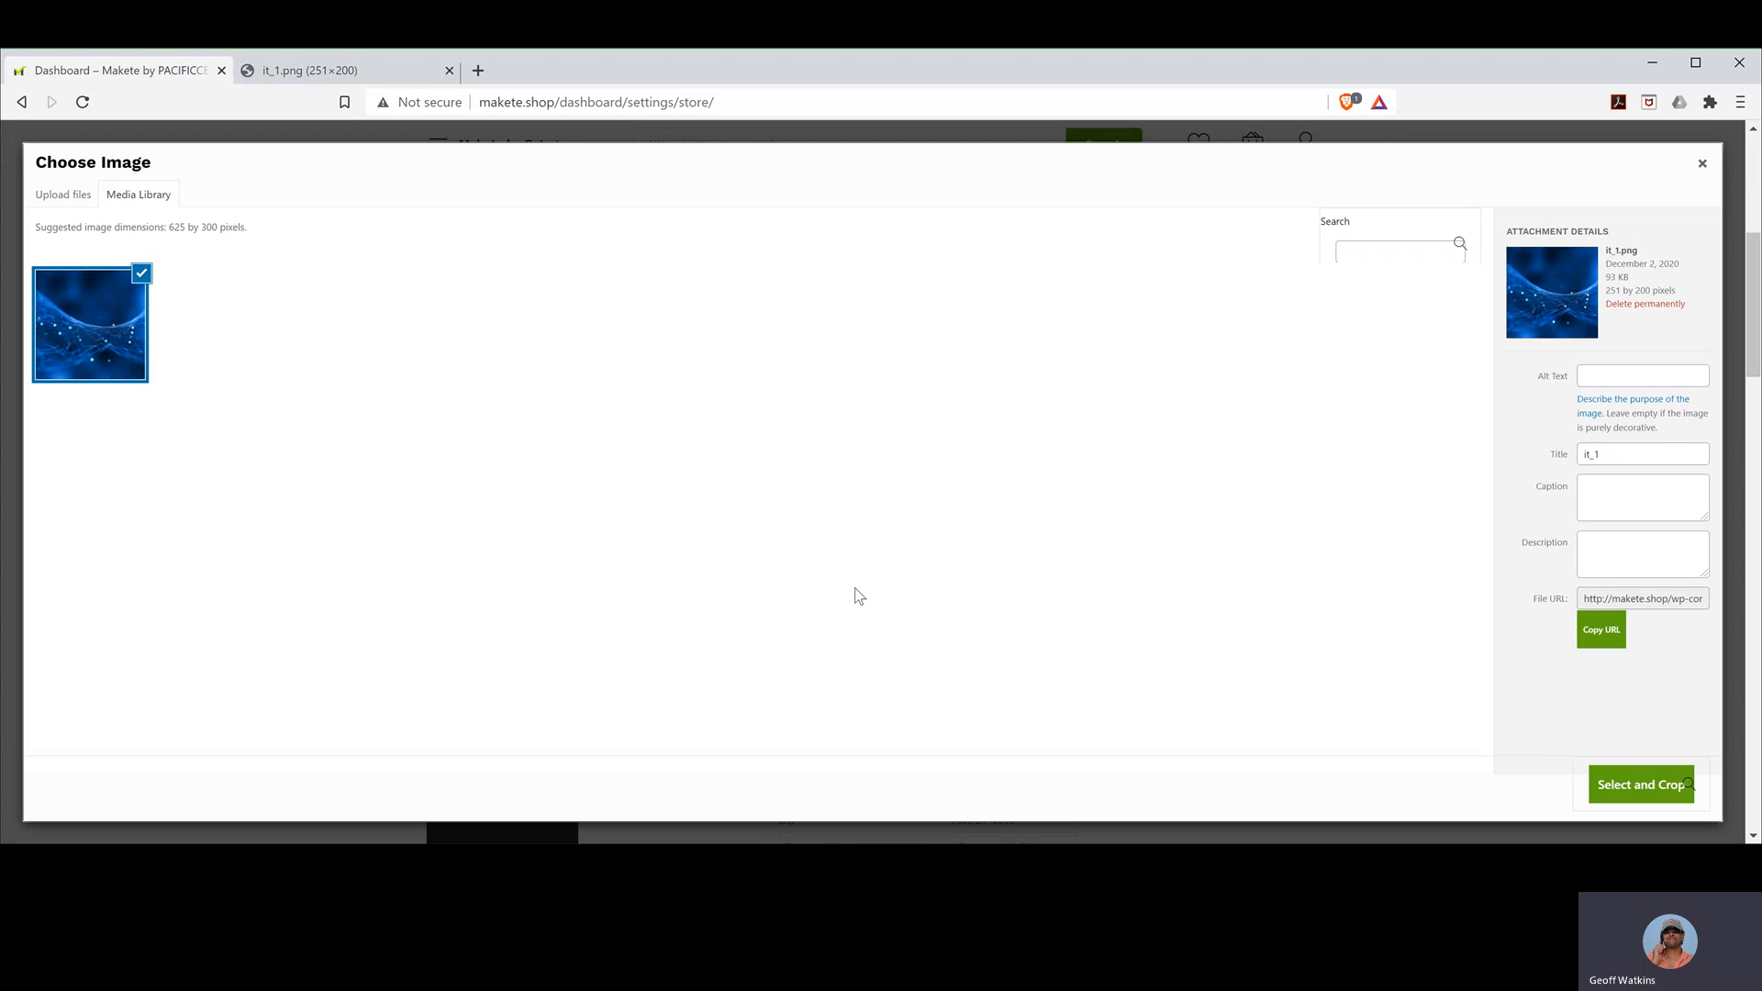
left_click(1652, 791)
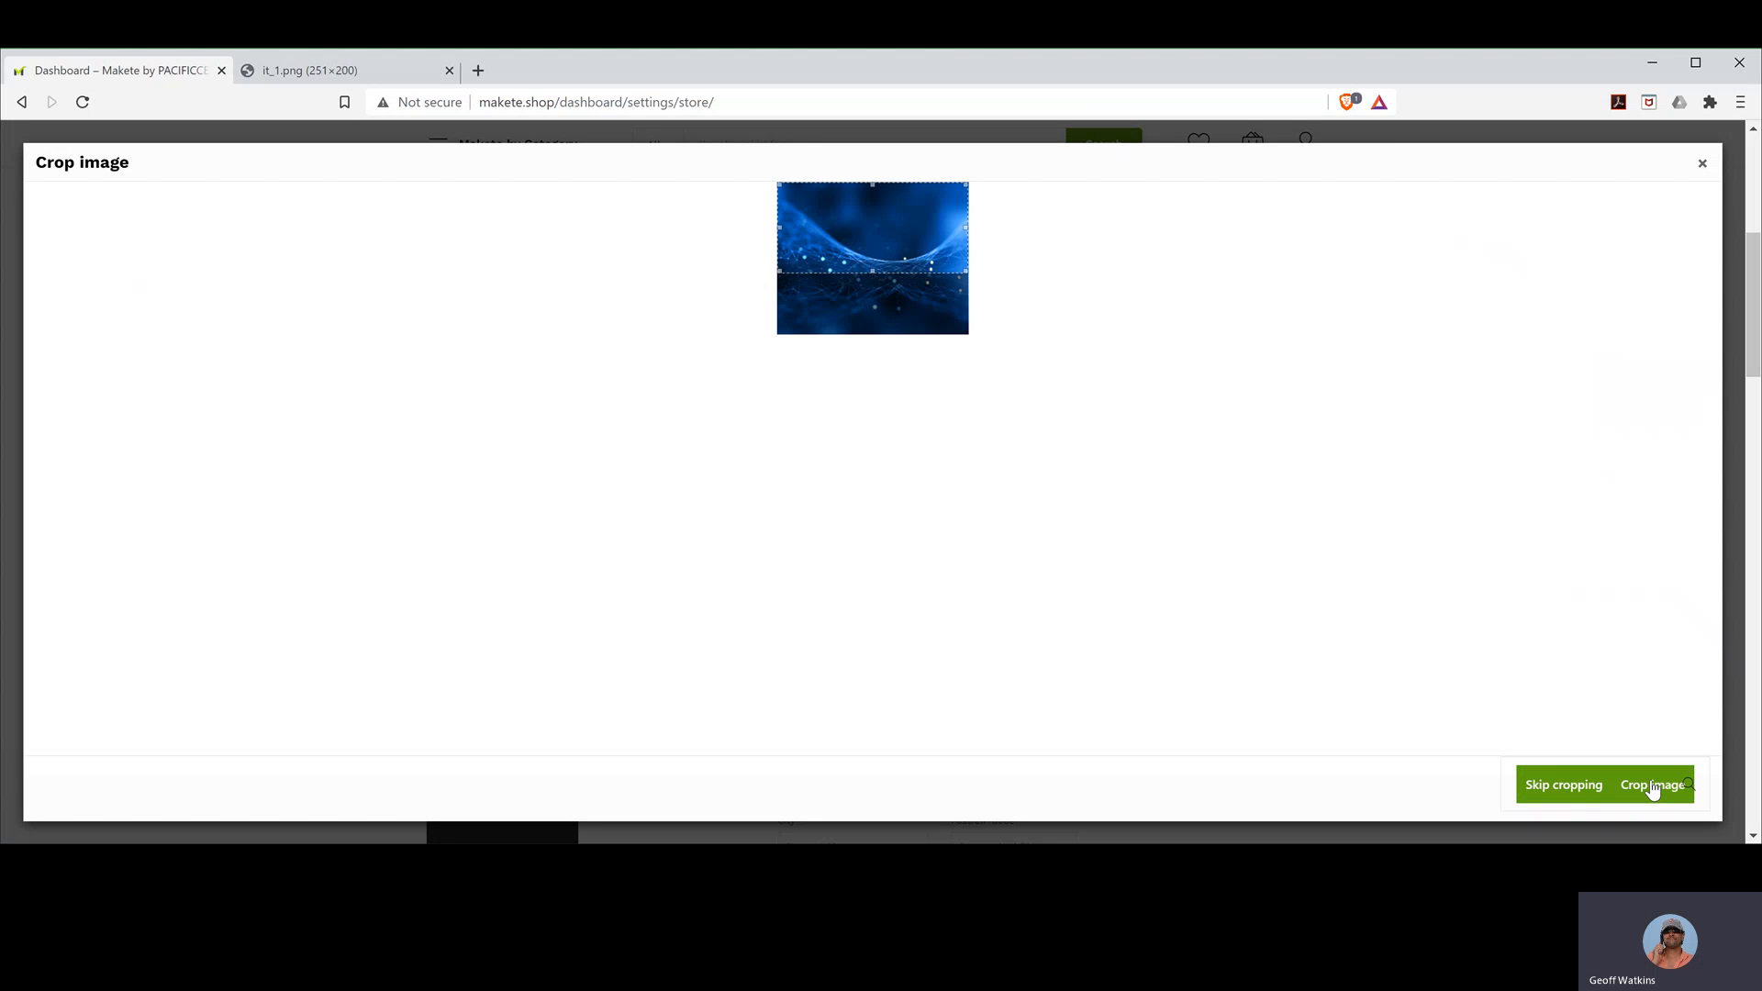
left_click_drag(935, 215, 938, 245)
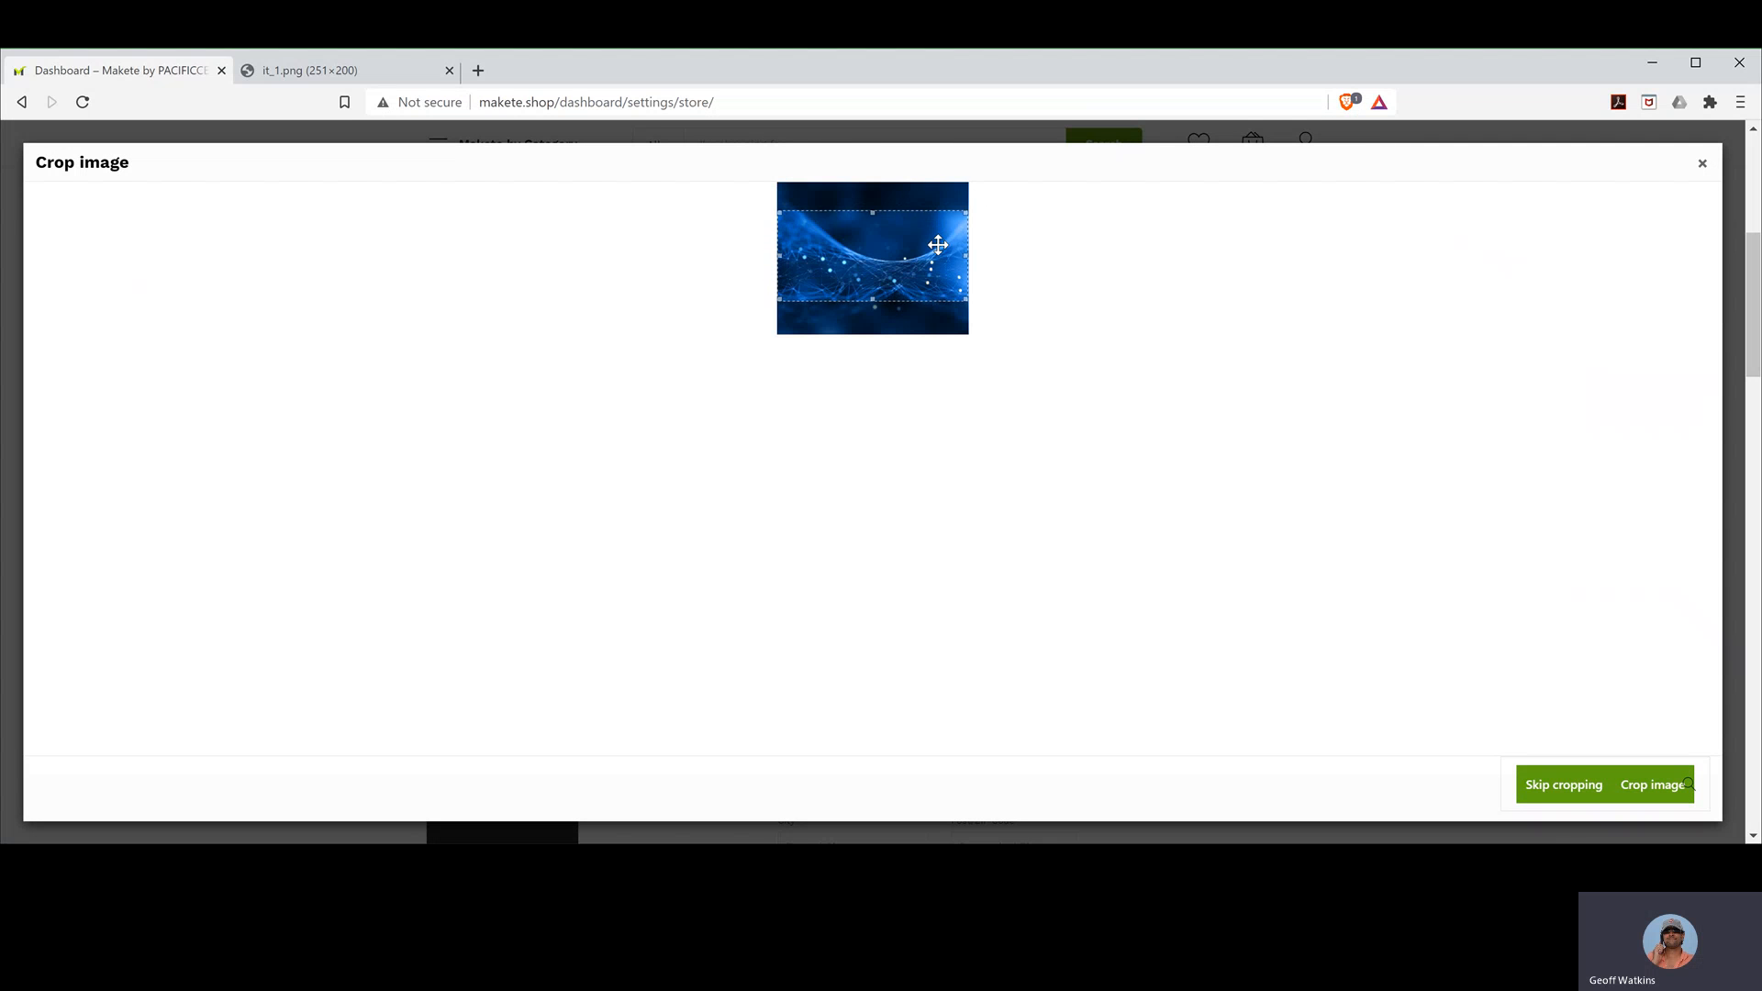
left_click(1659, 793)
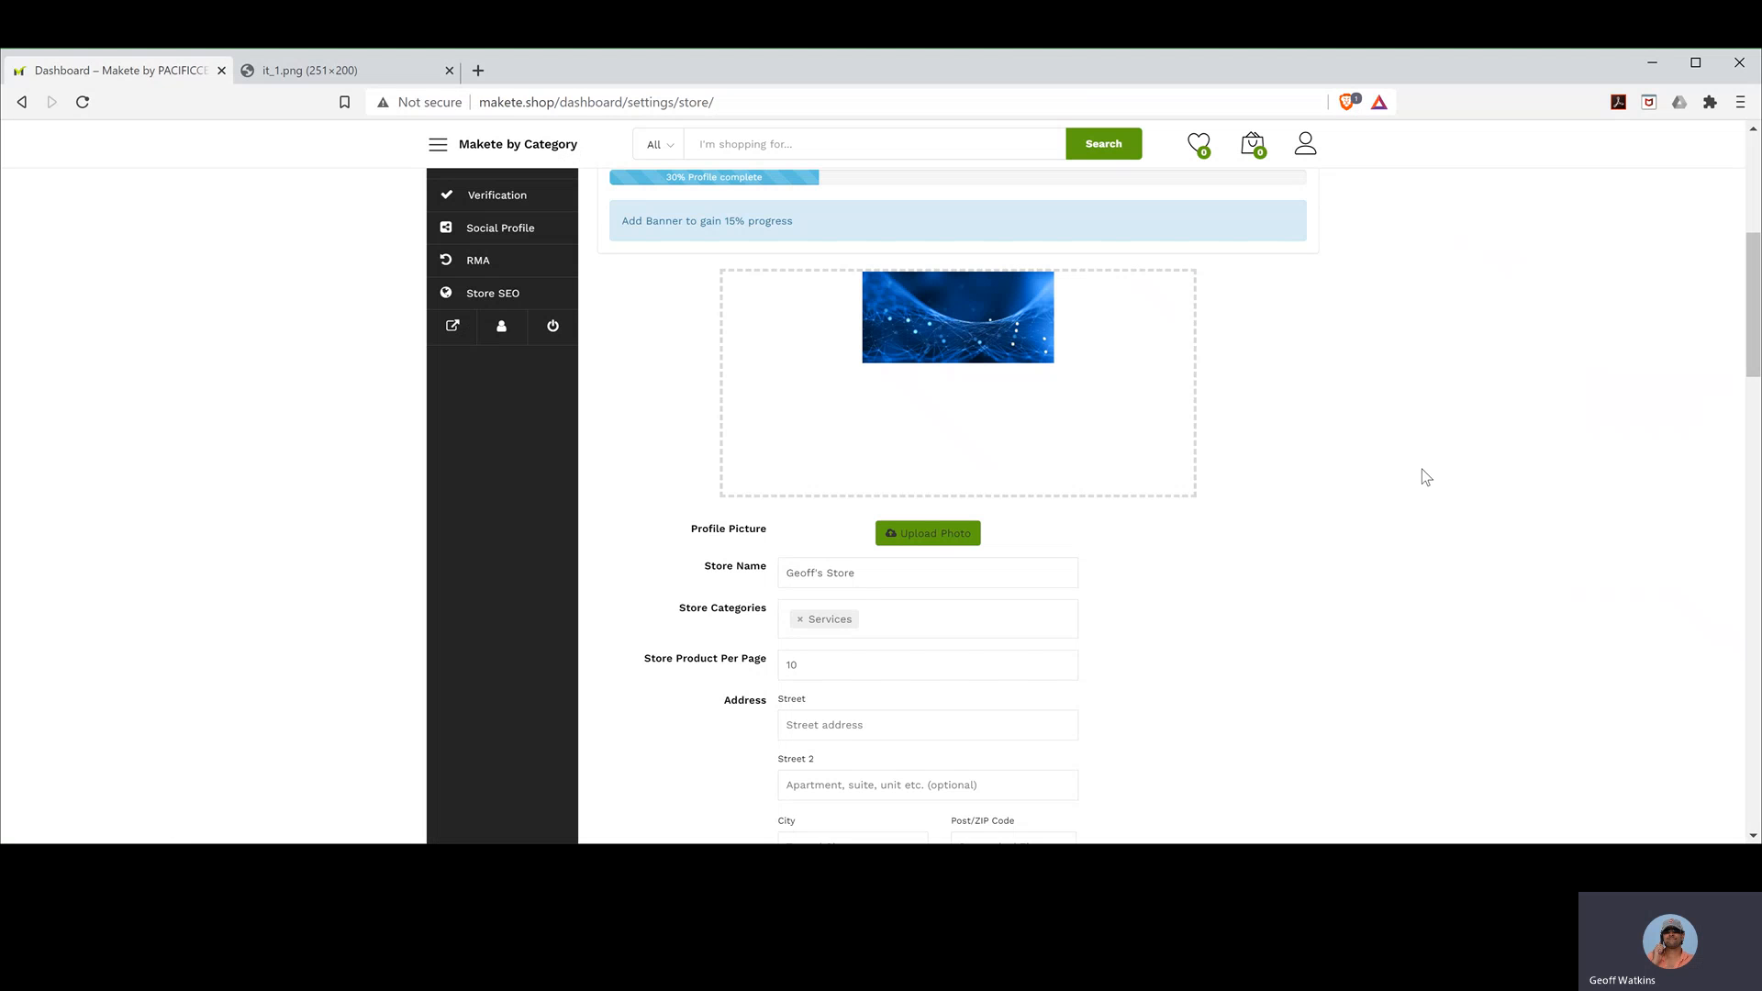
- Upload SOFTSAND_LOGO_300x300_LinkedIn.png as the store's profile picture, keeping the full square crop
left_click(946, 538)
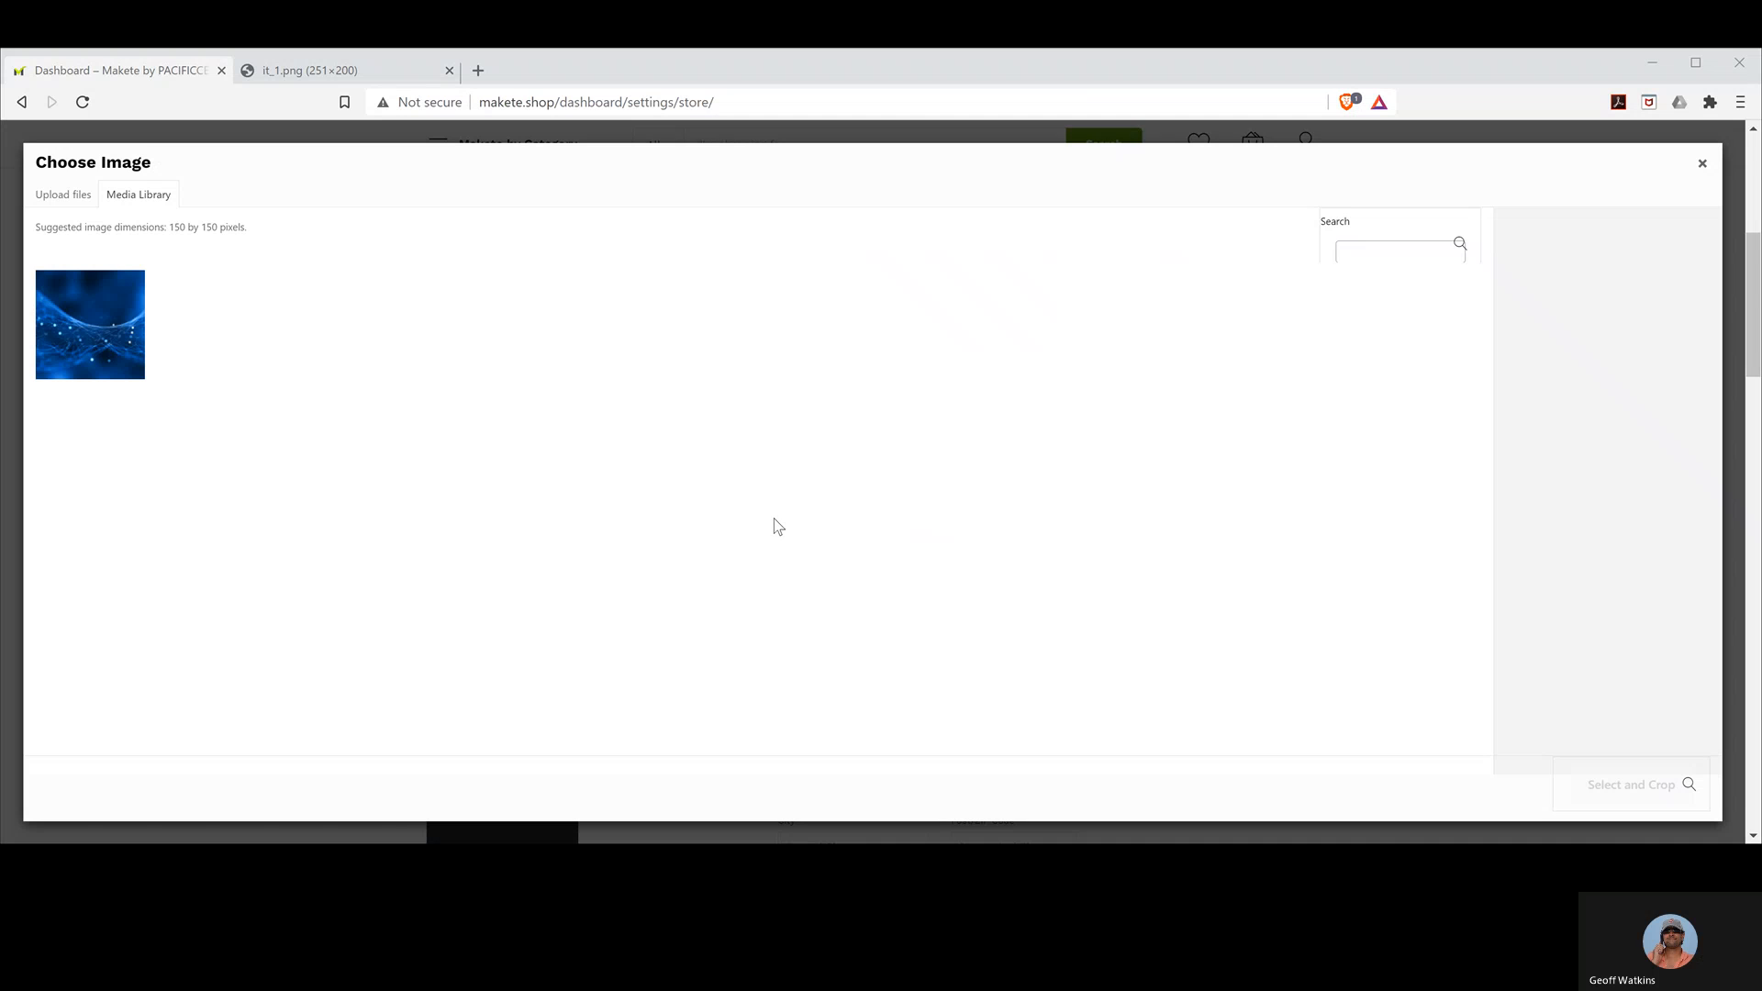
left_click_drag(774, 519, 277, 561)
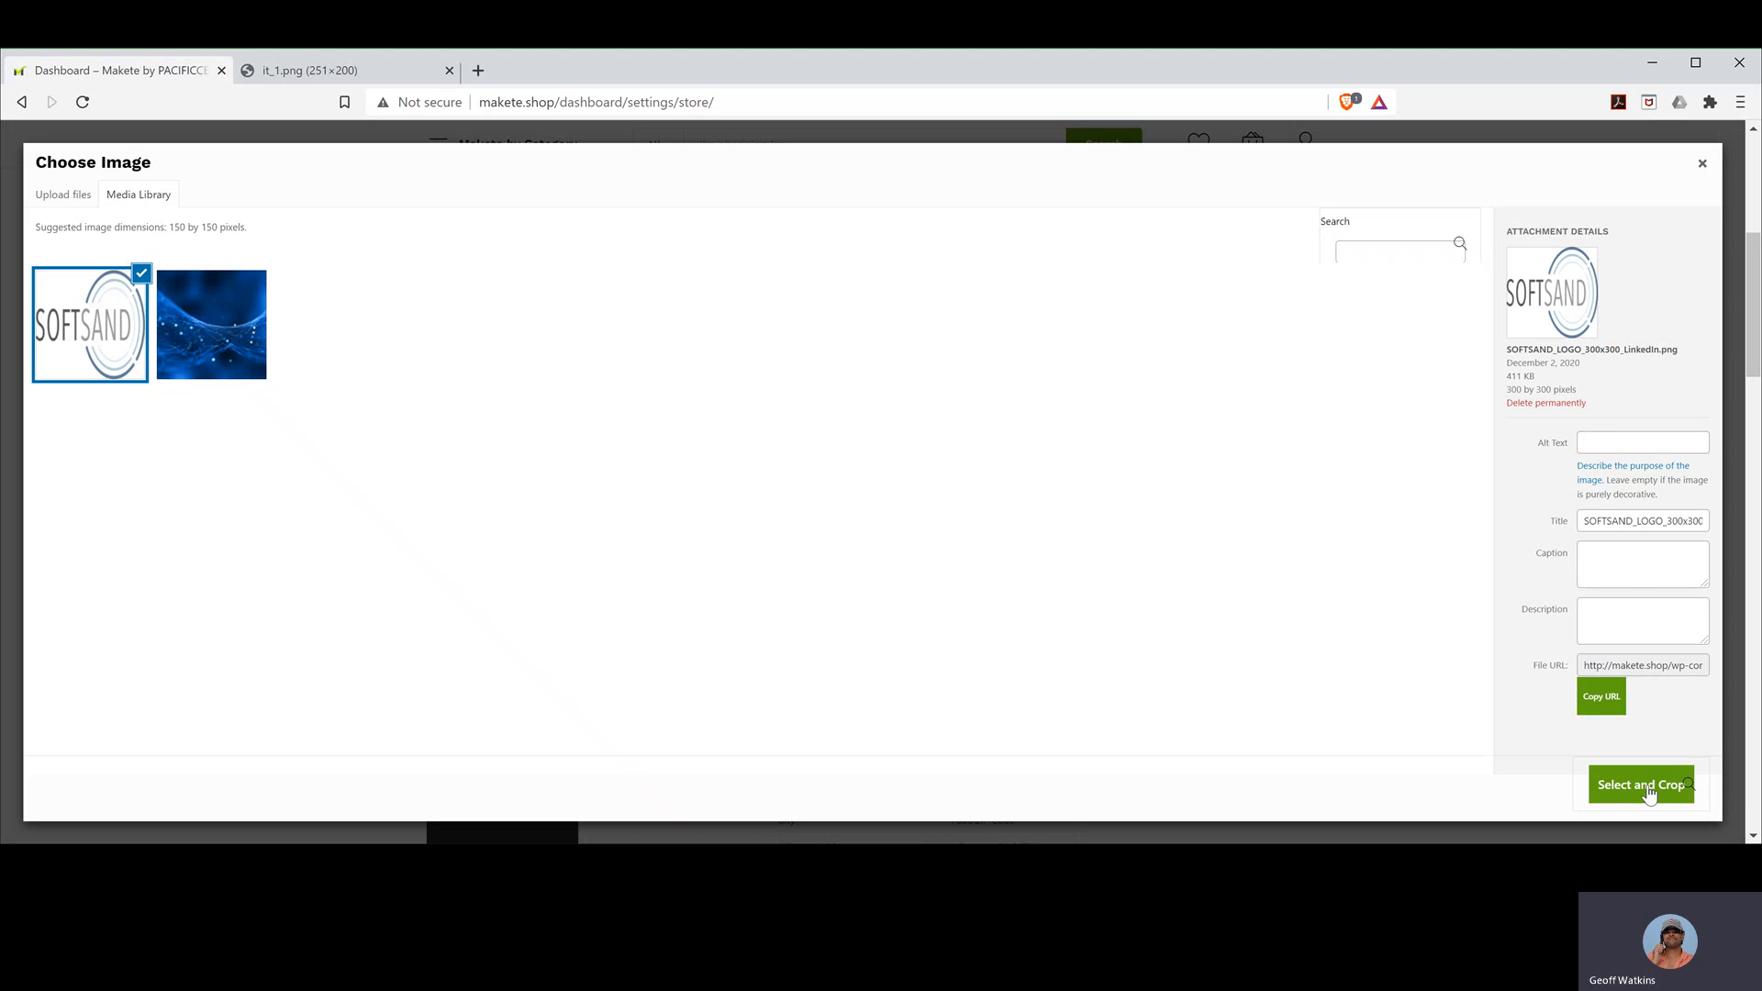
left_click(1649, 793)
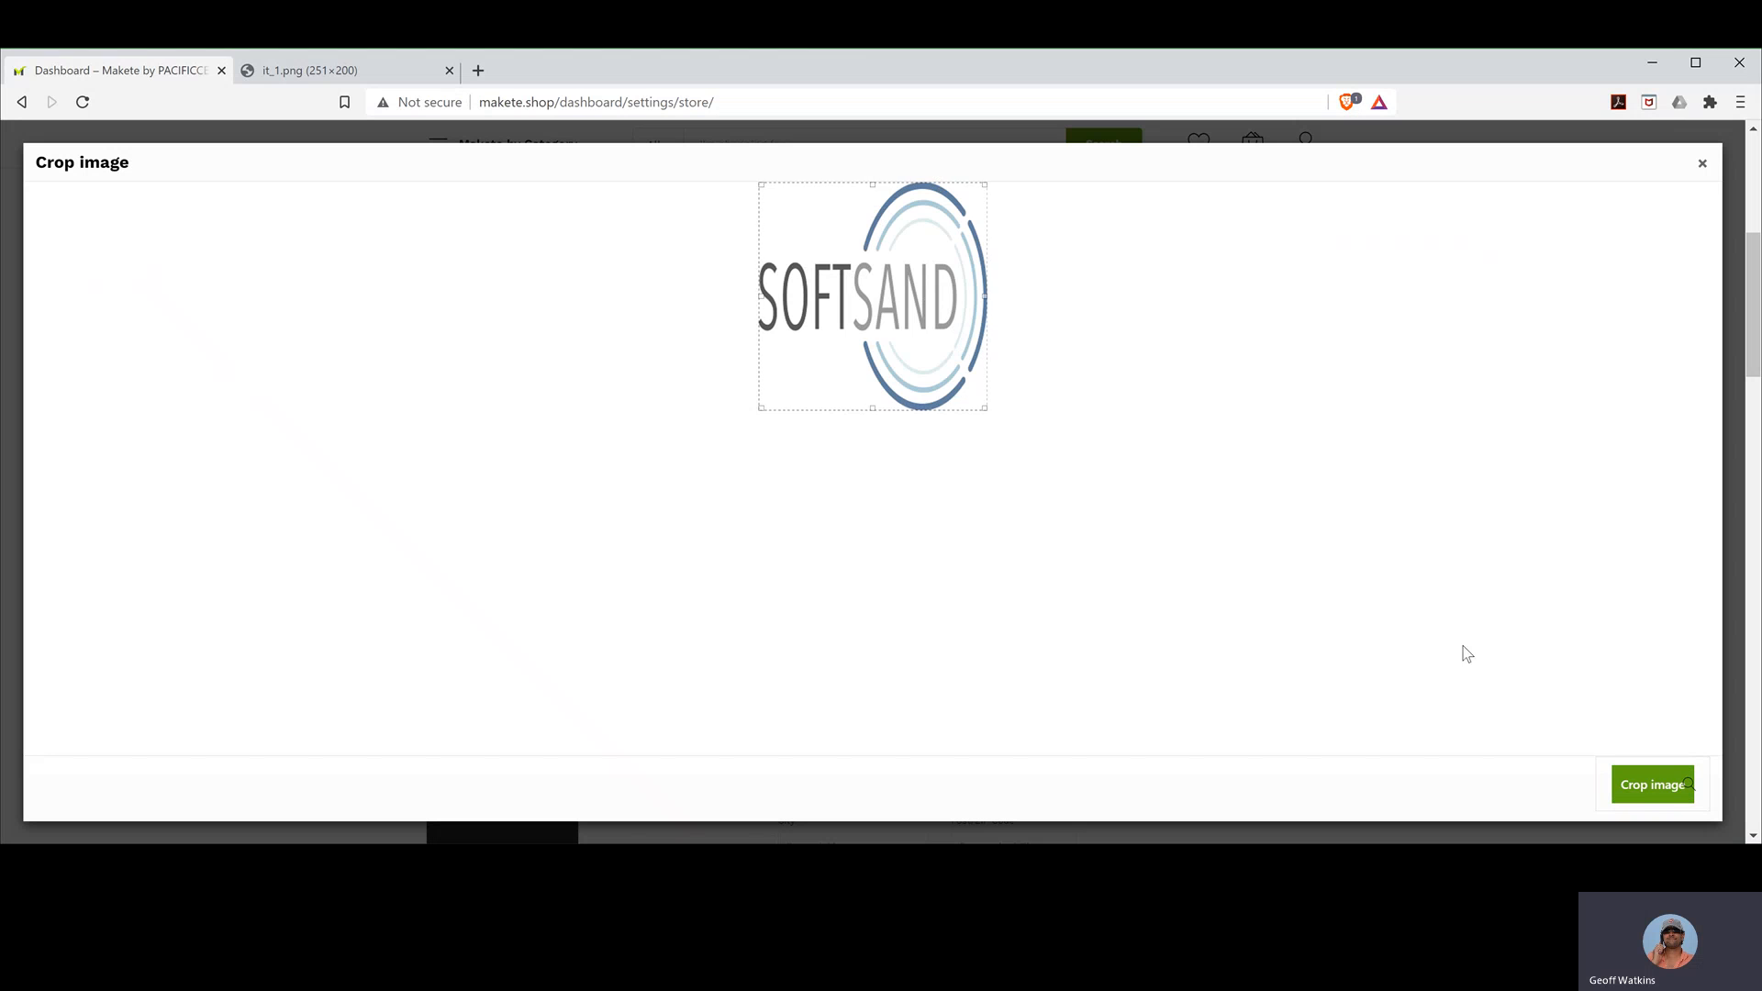
left_click(1651, 798)
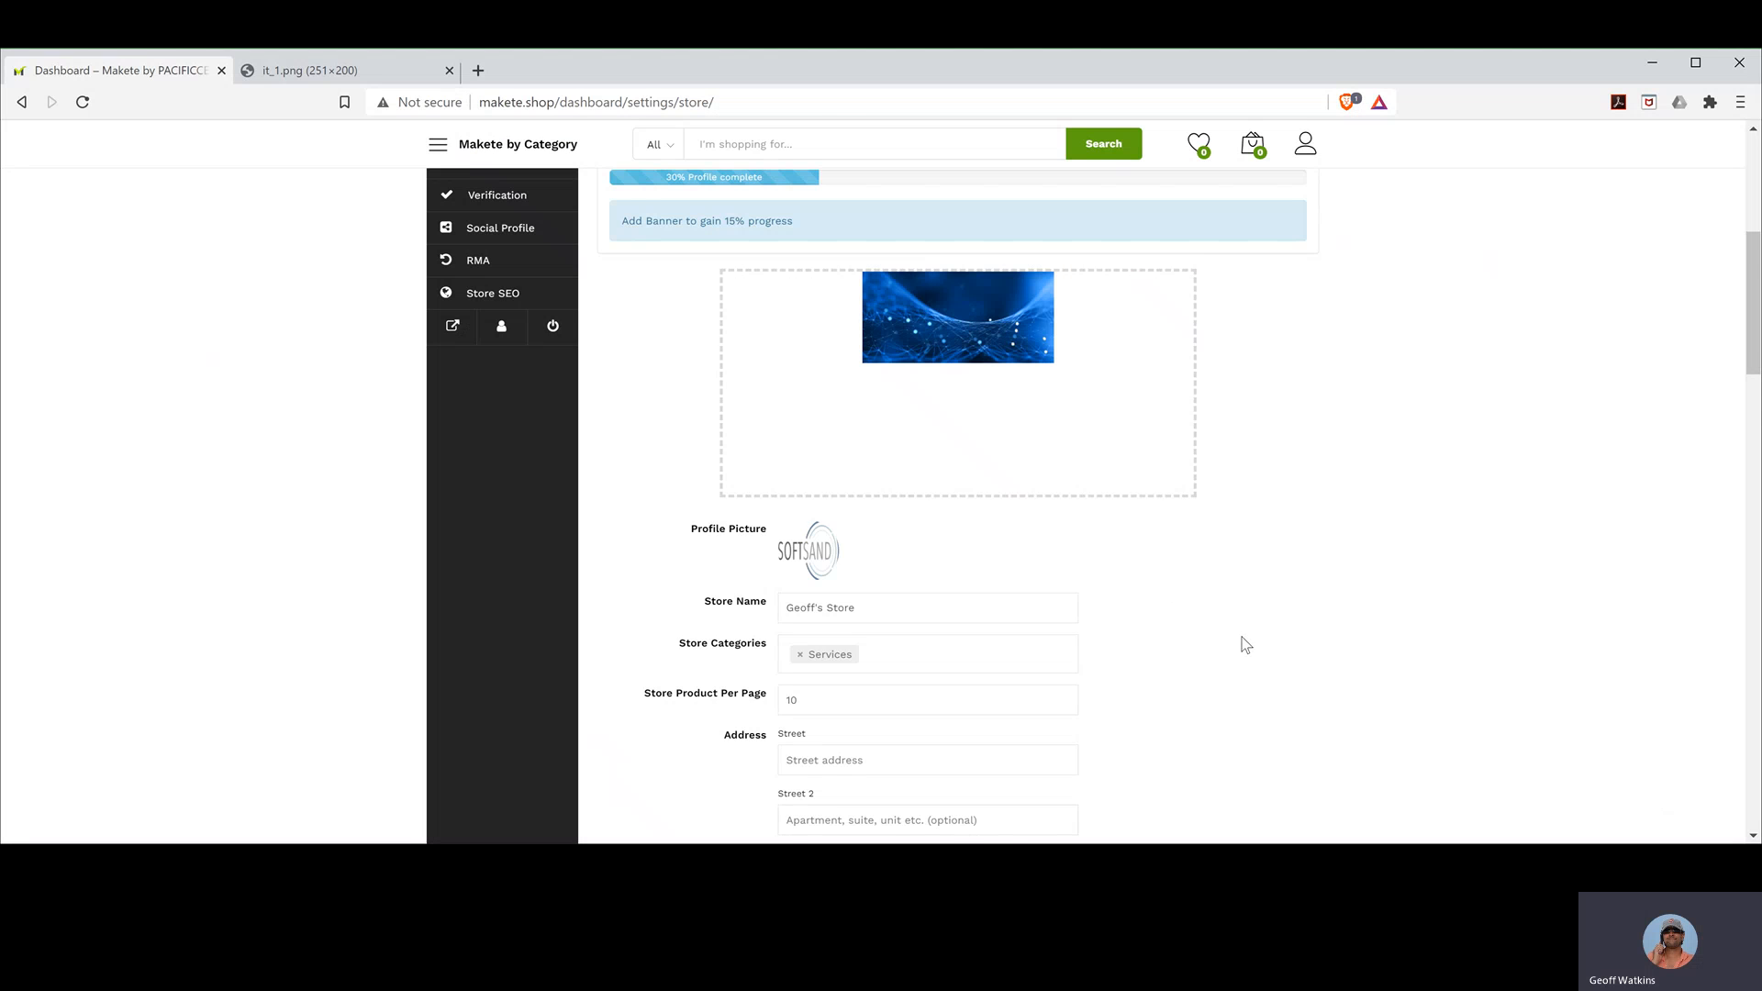
- Look through the available store categories without changing the selection
scroll(1241, 643, "down", 2)
scroll(1246, 645, "down", 1)
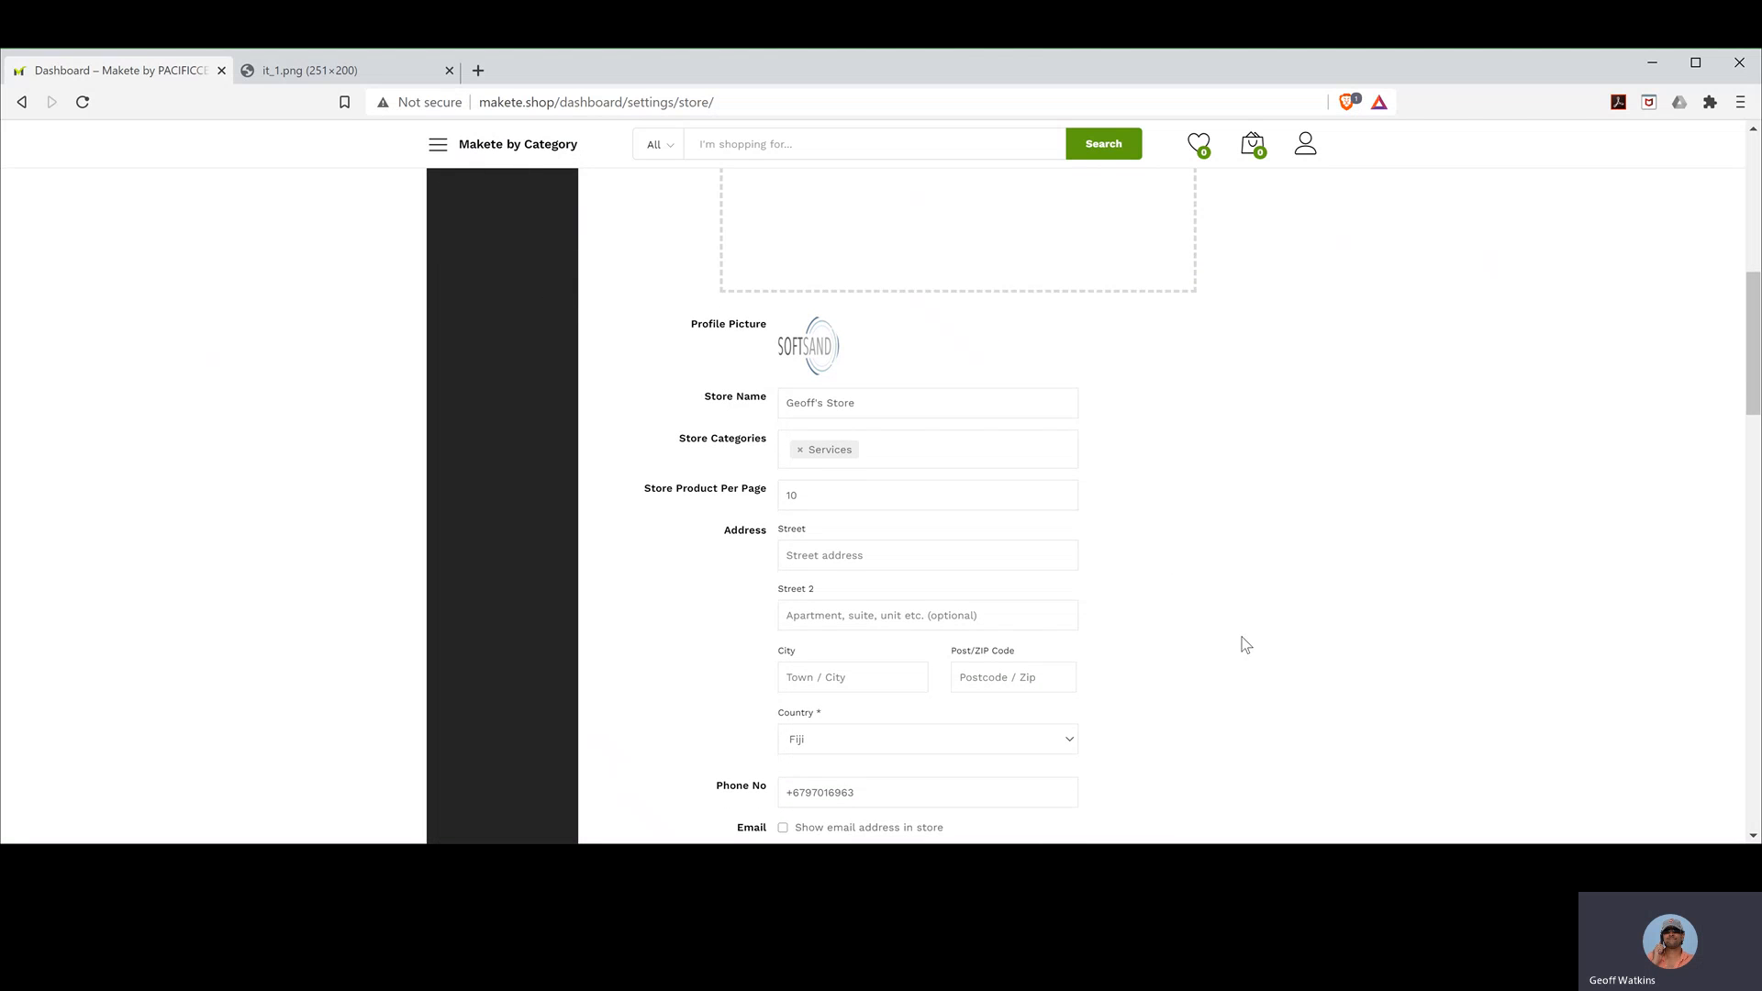
left_click(904, 458)
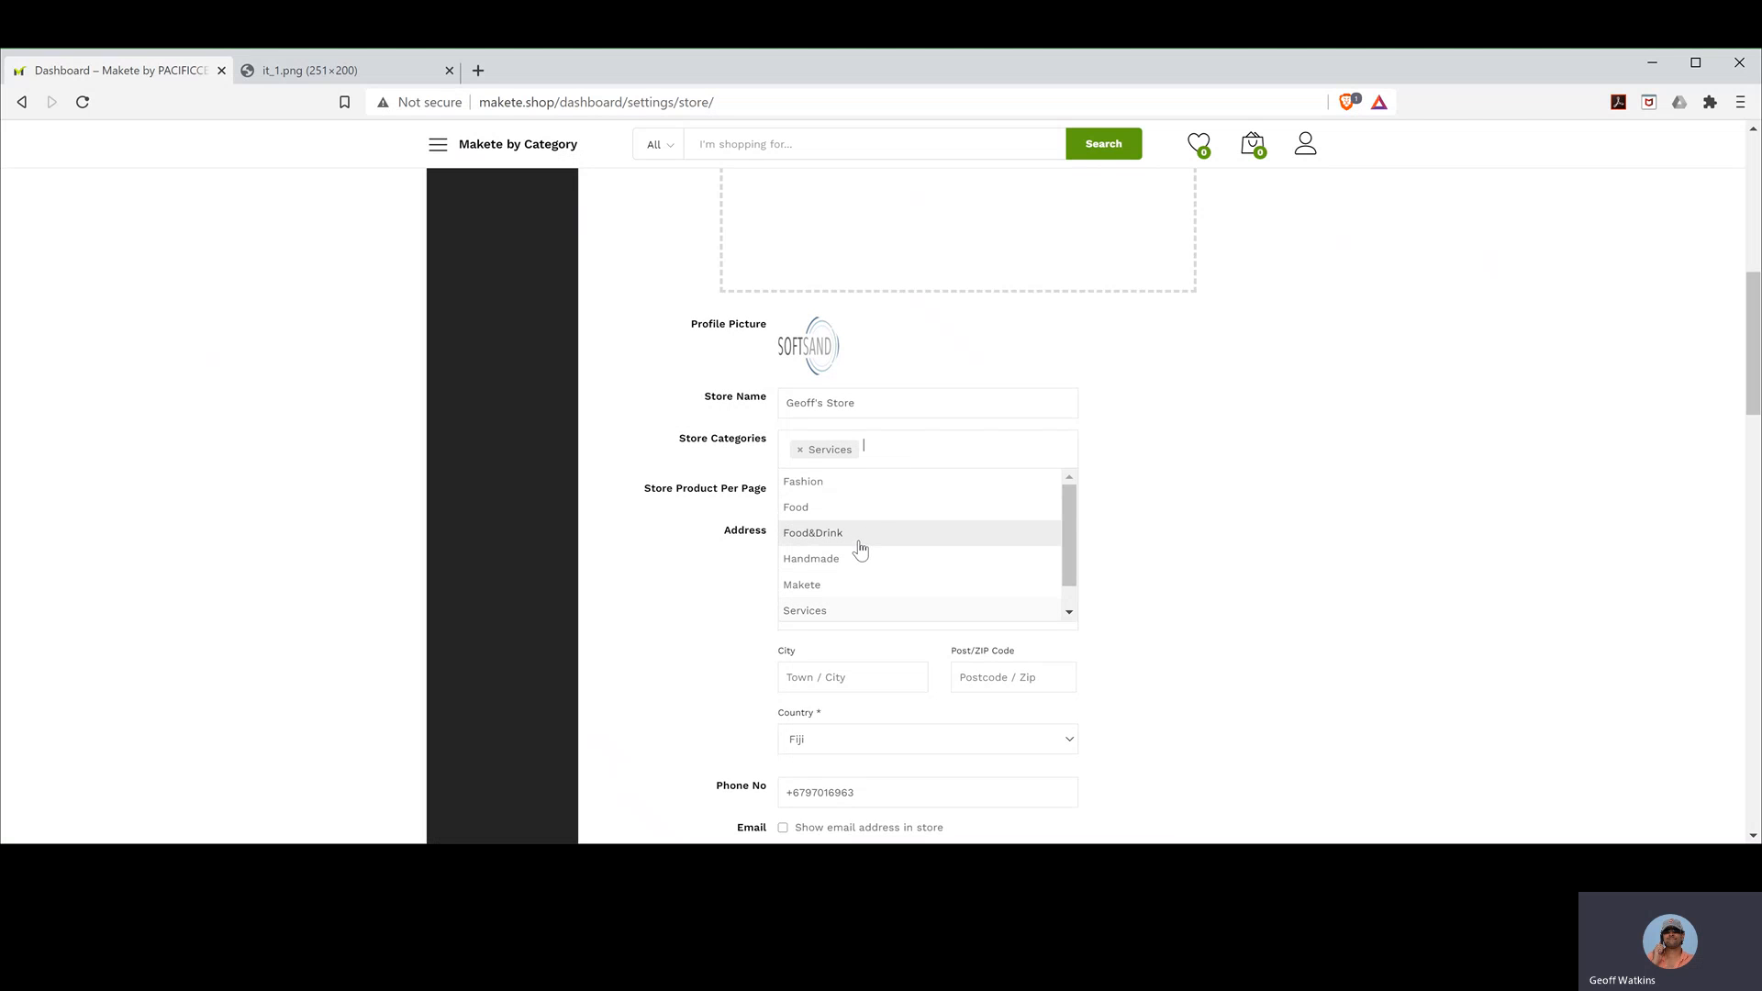
left_click(1191, 616)
- Set the store's map location to Suva, Fiji
scroll(1184, 614, "down", 3)
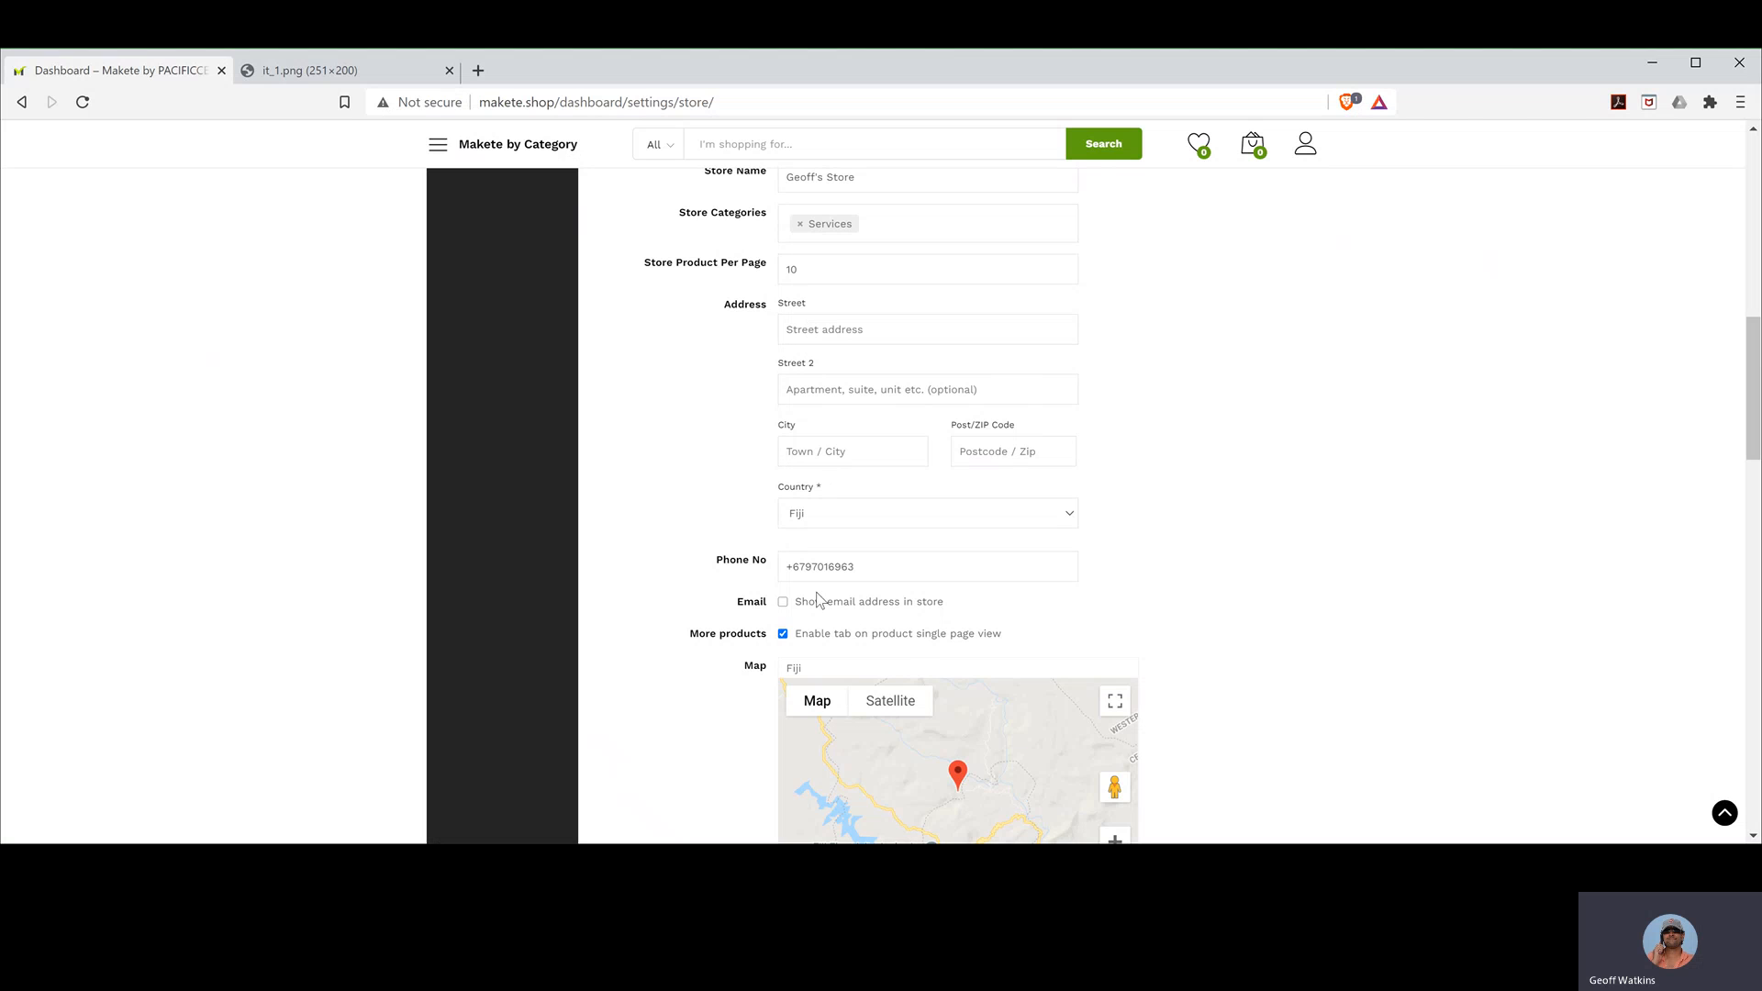
scroll(1174, 658, "down", 2)
scroll(1174, 658, "down", 1)
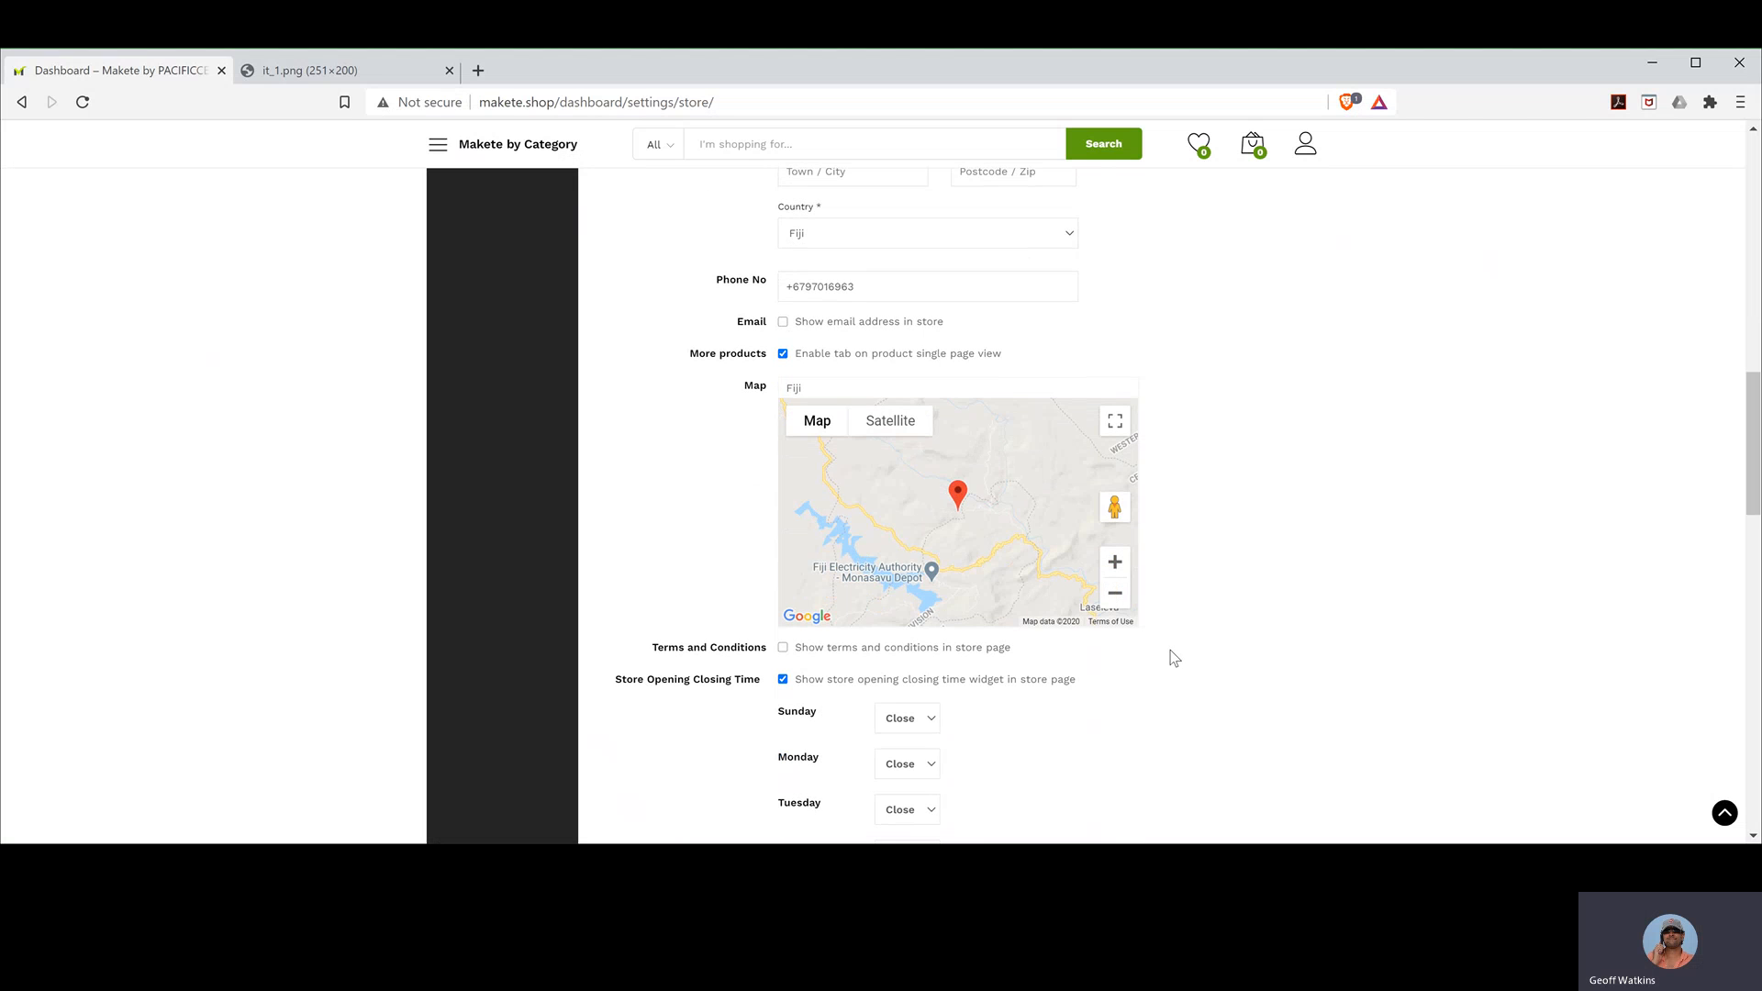
double_click(813, 387)
type("Suva")
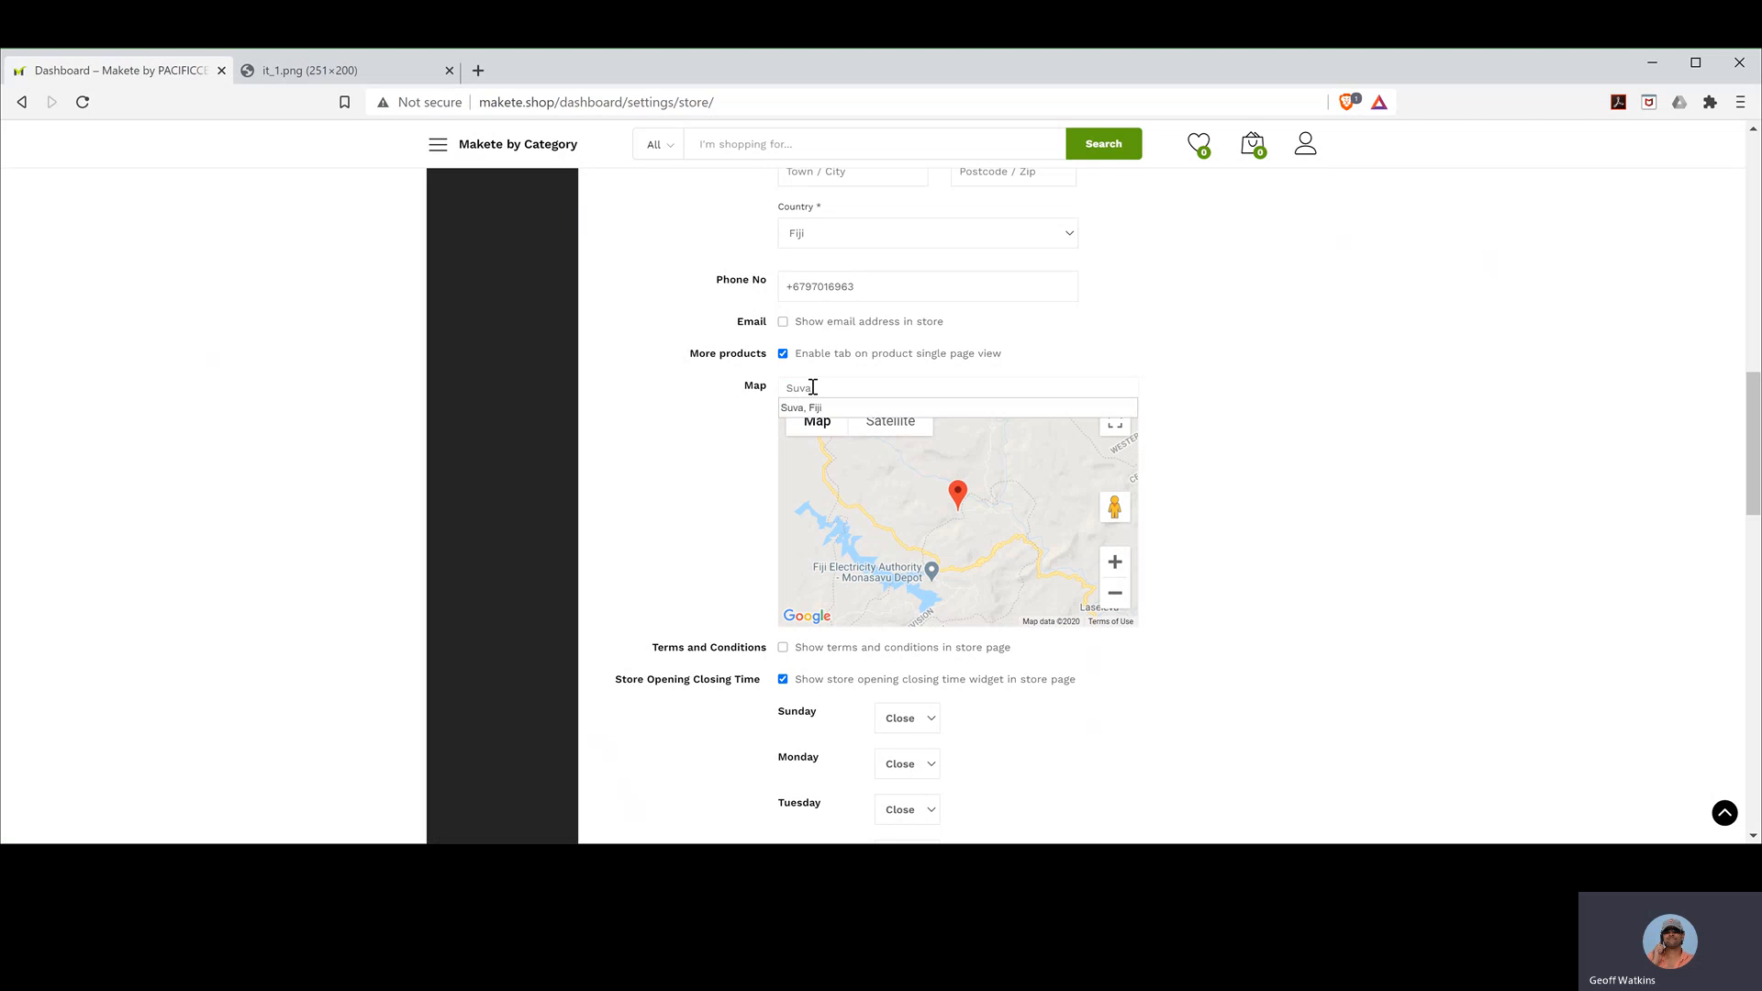
left_click(803, 407)
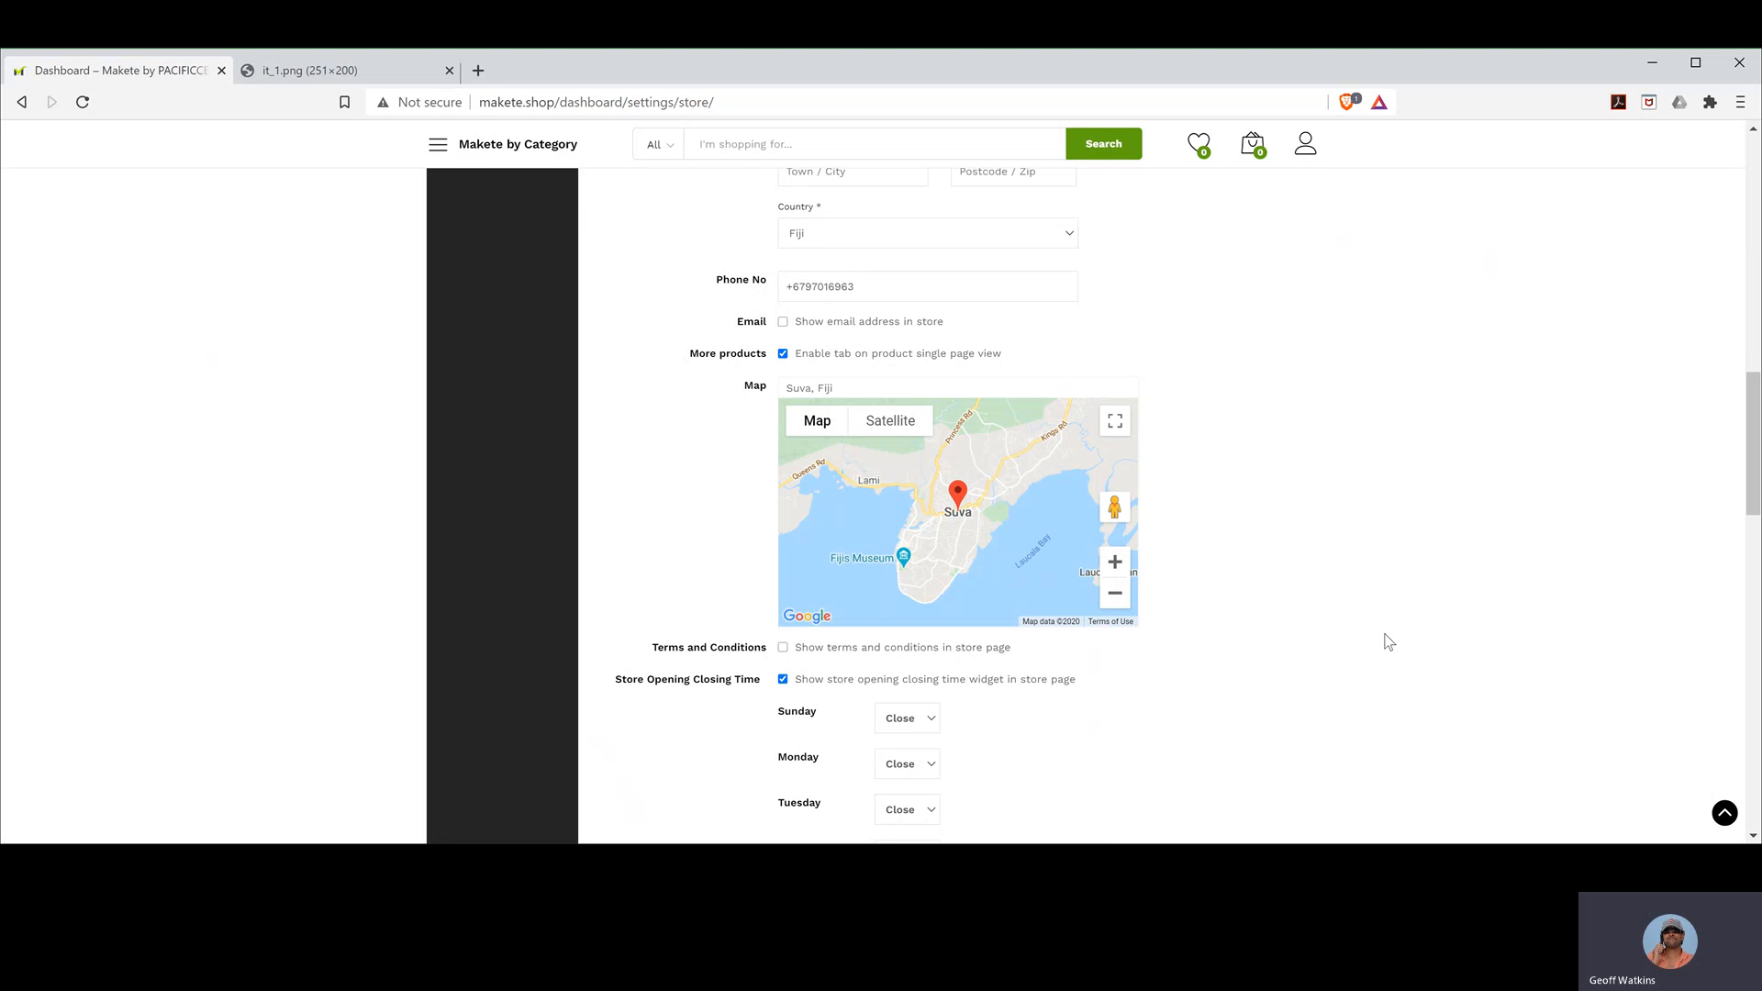
- Enable showing terms and conditions in the store page to view the TOC Details editor, and disable it again
scroll(1389, 641, "down", 3)
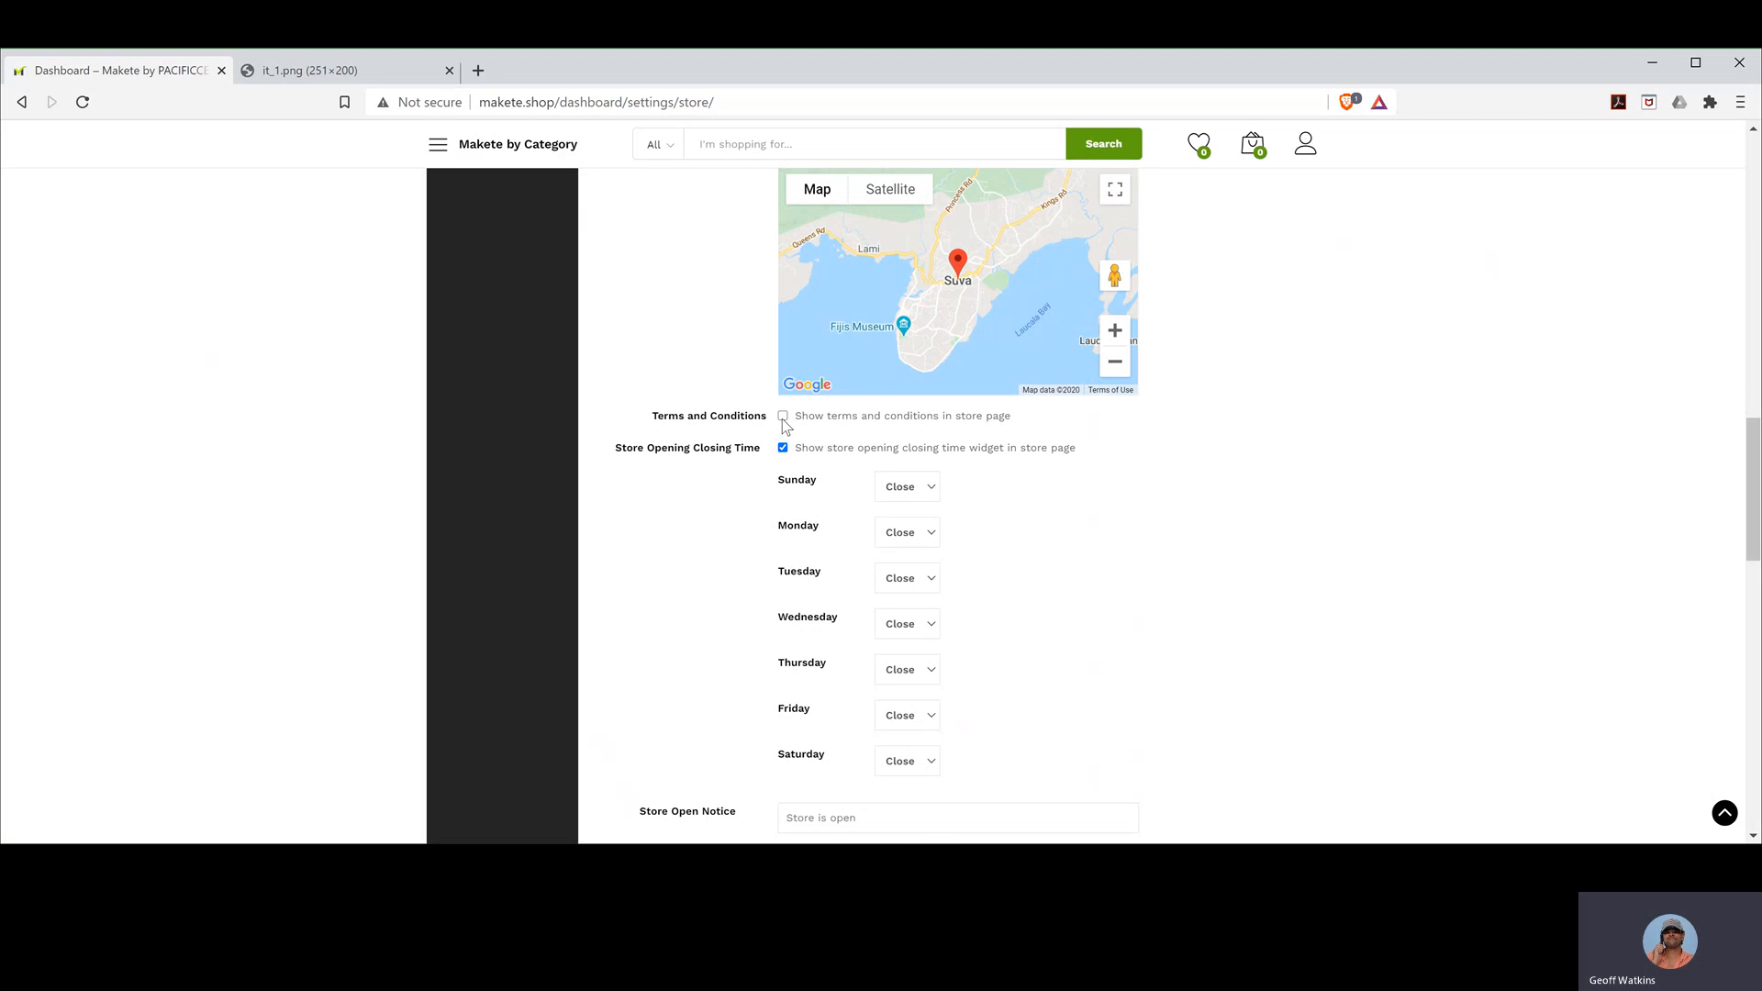
left_click(783, 416)
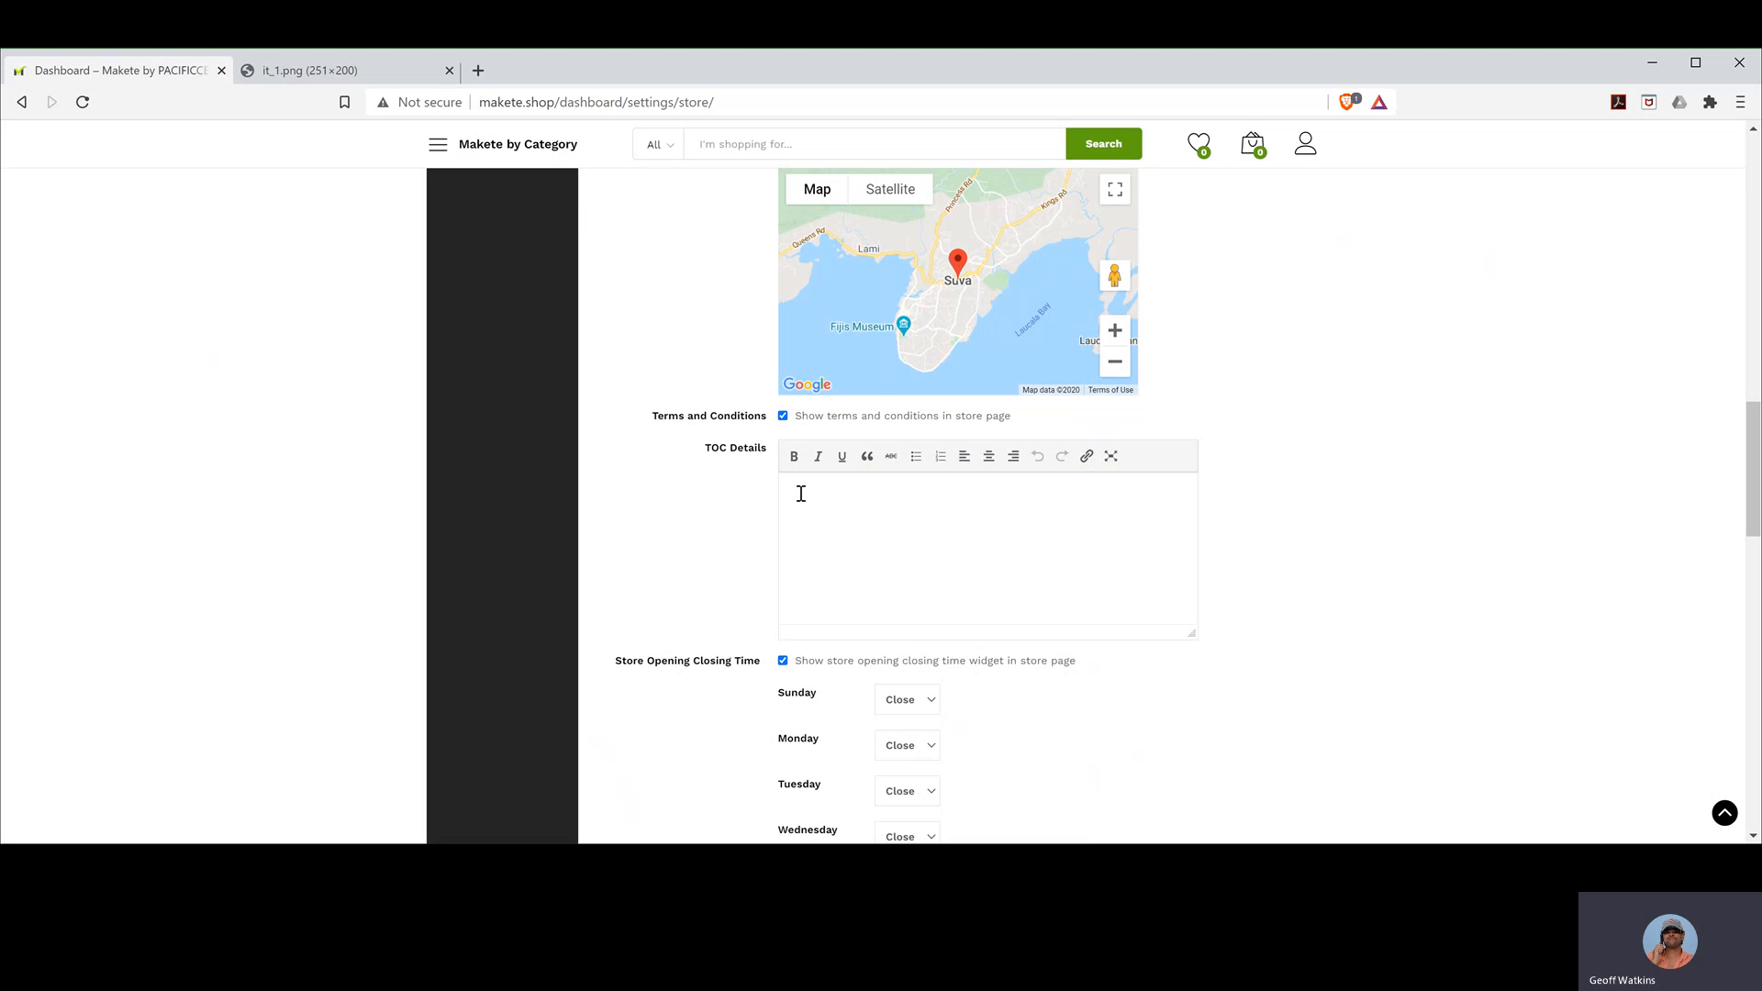
left_click(783, 417)
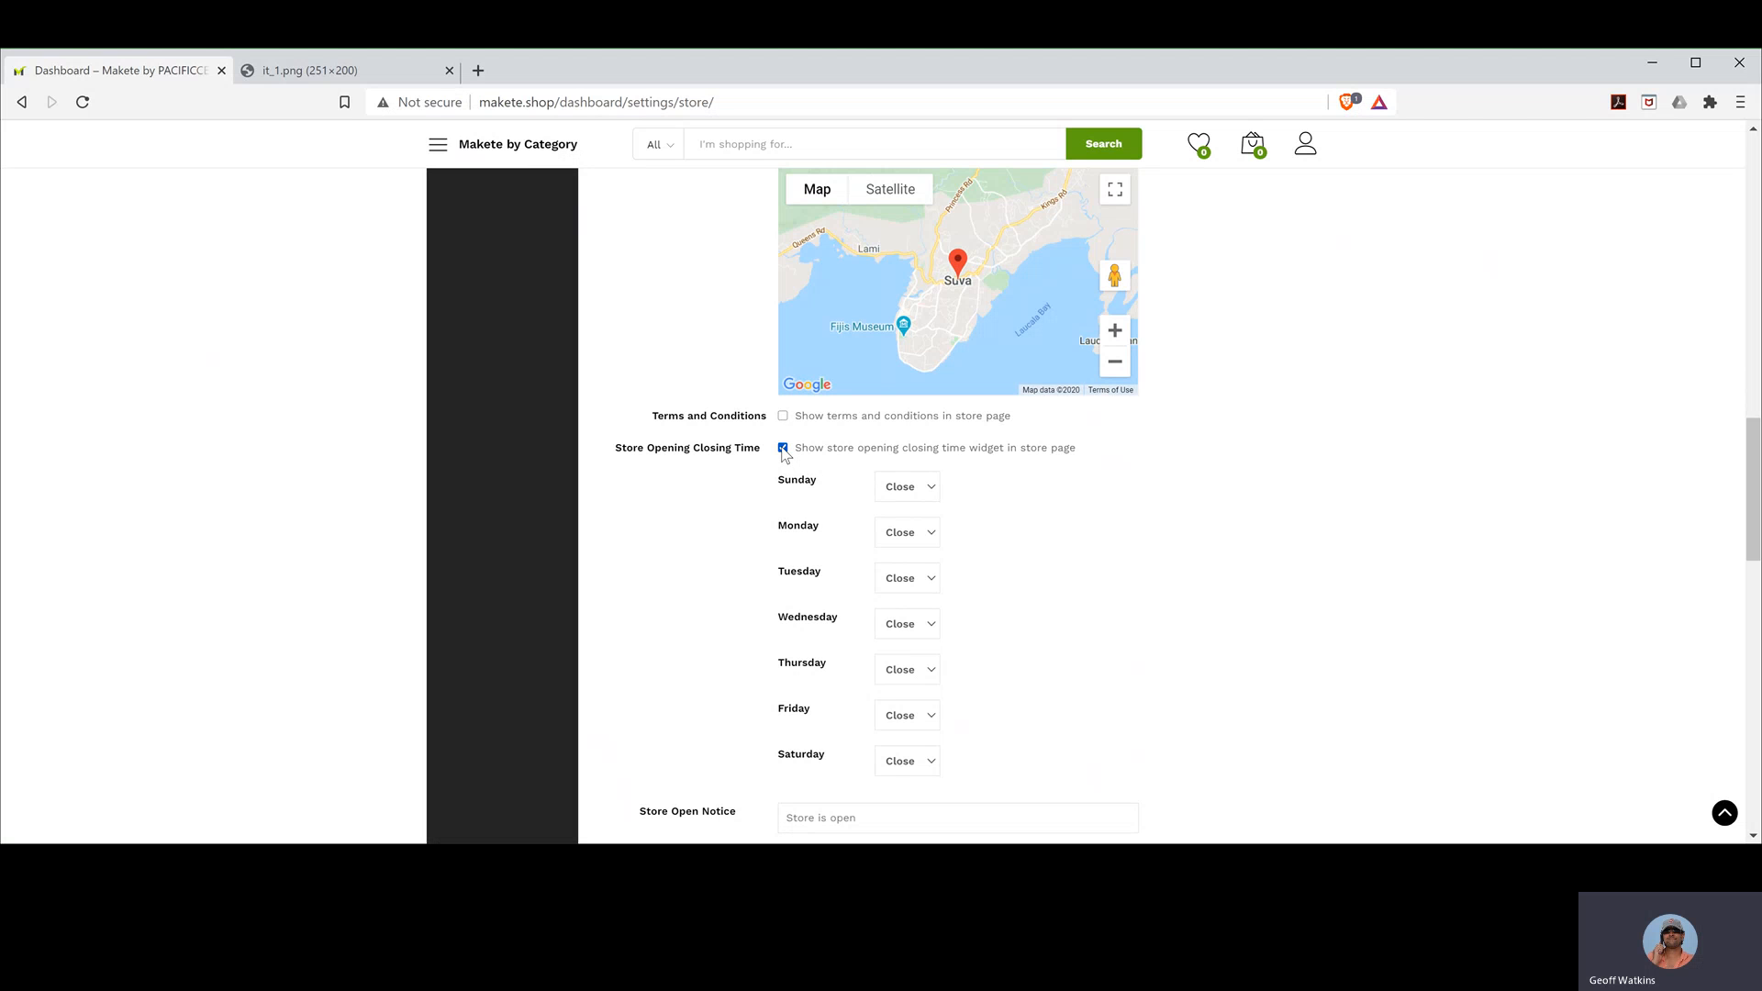
- Mark Sunday as open in the store hours and set its opening time to 12:00 am
left_click(931, 493)
left_click(916, 546)
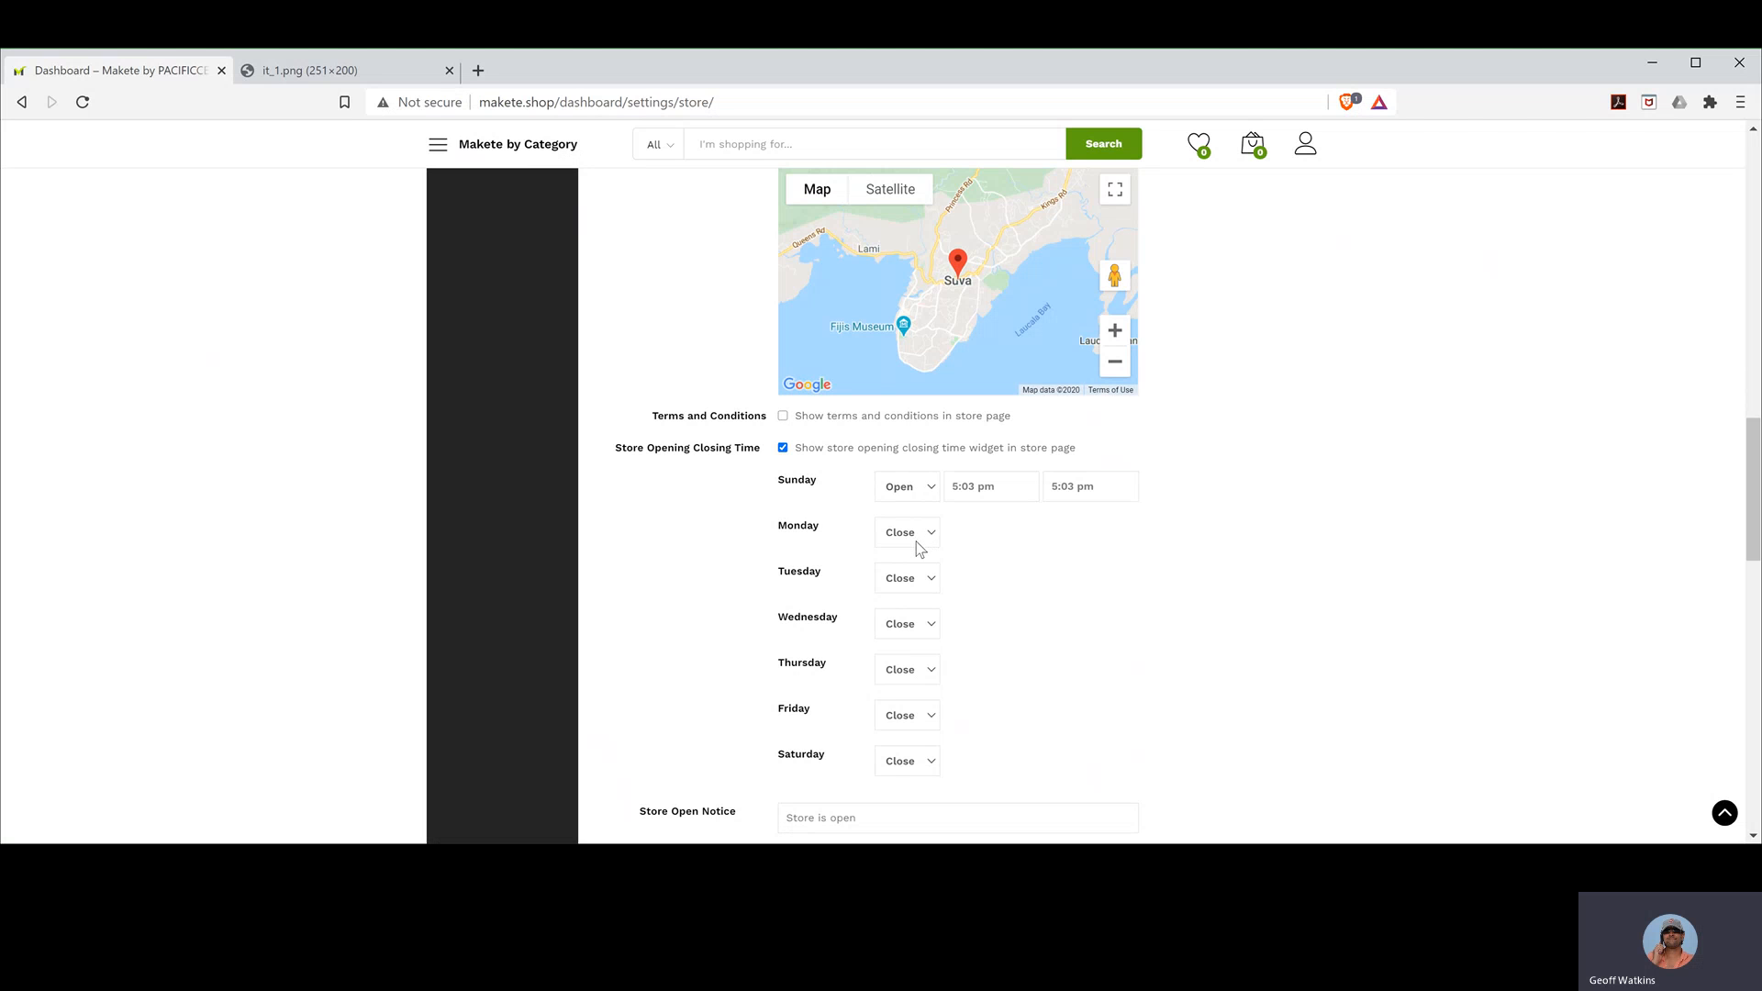
left_click(981, 486)
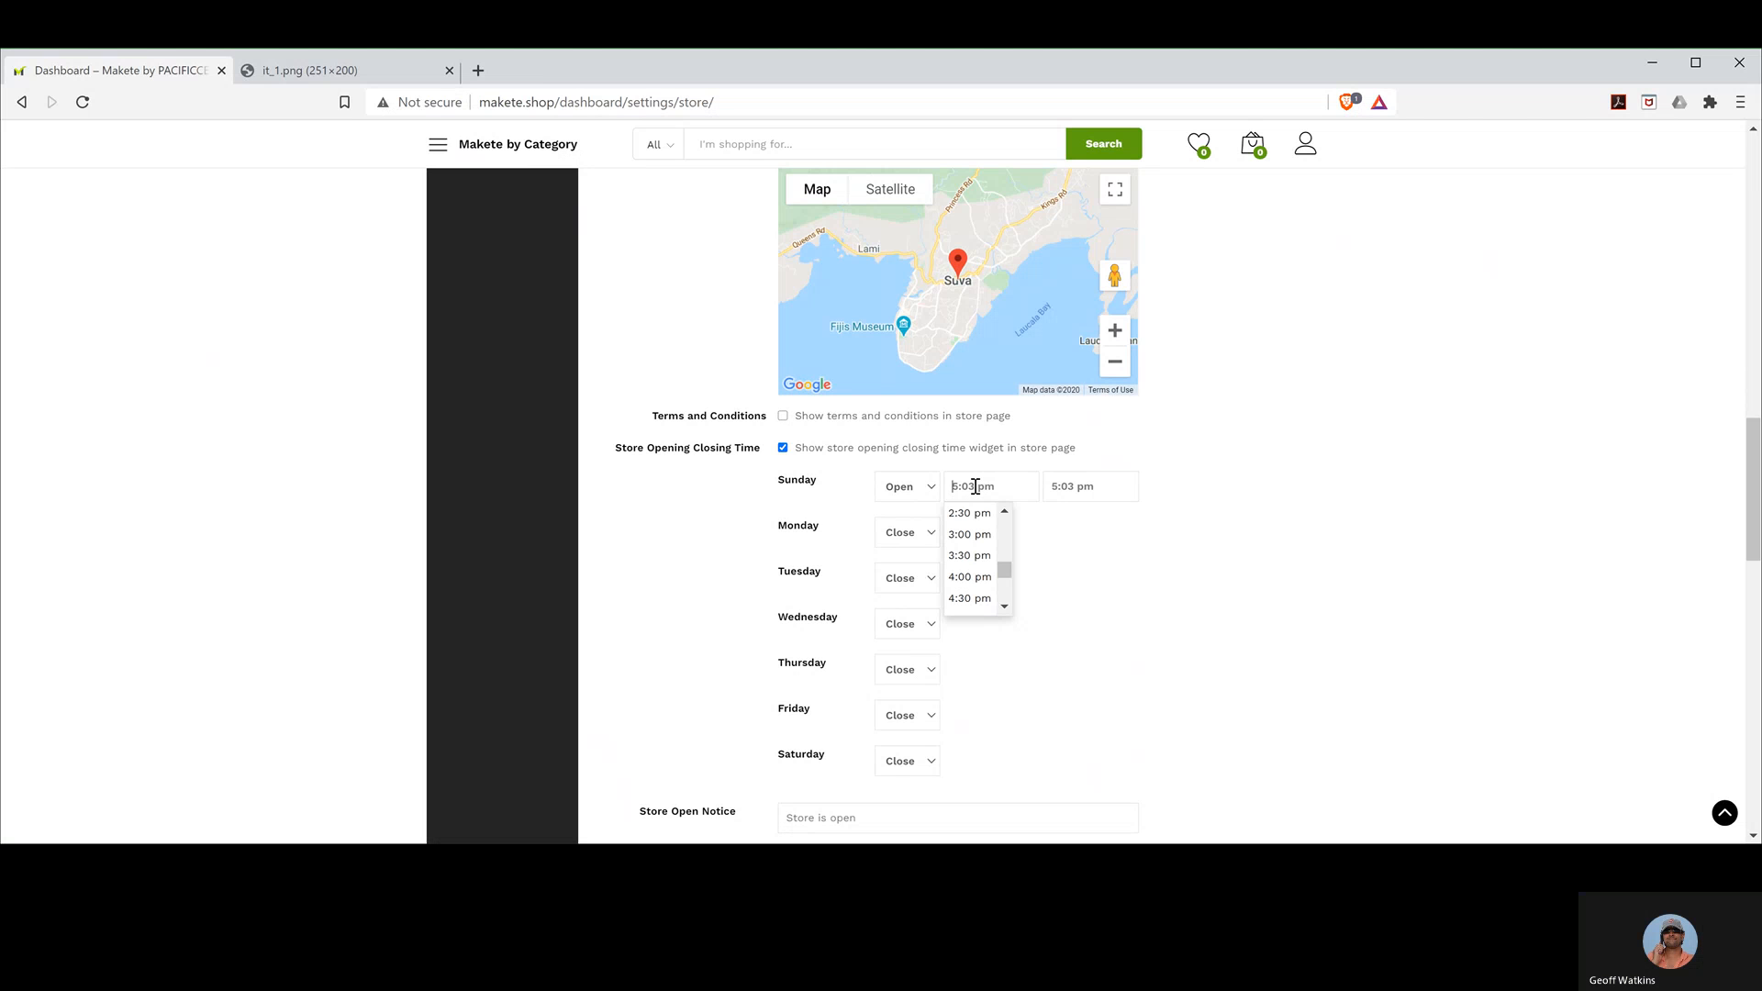
type("11")
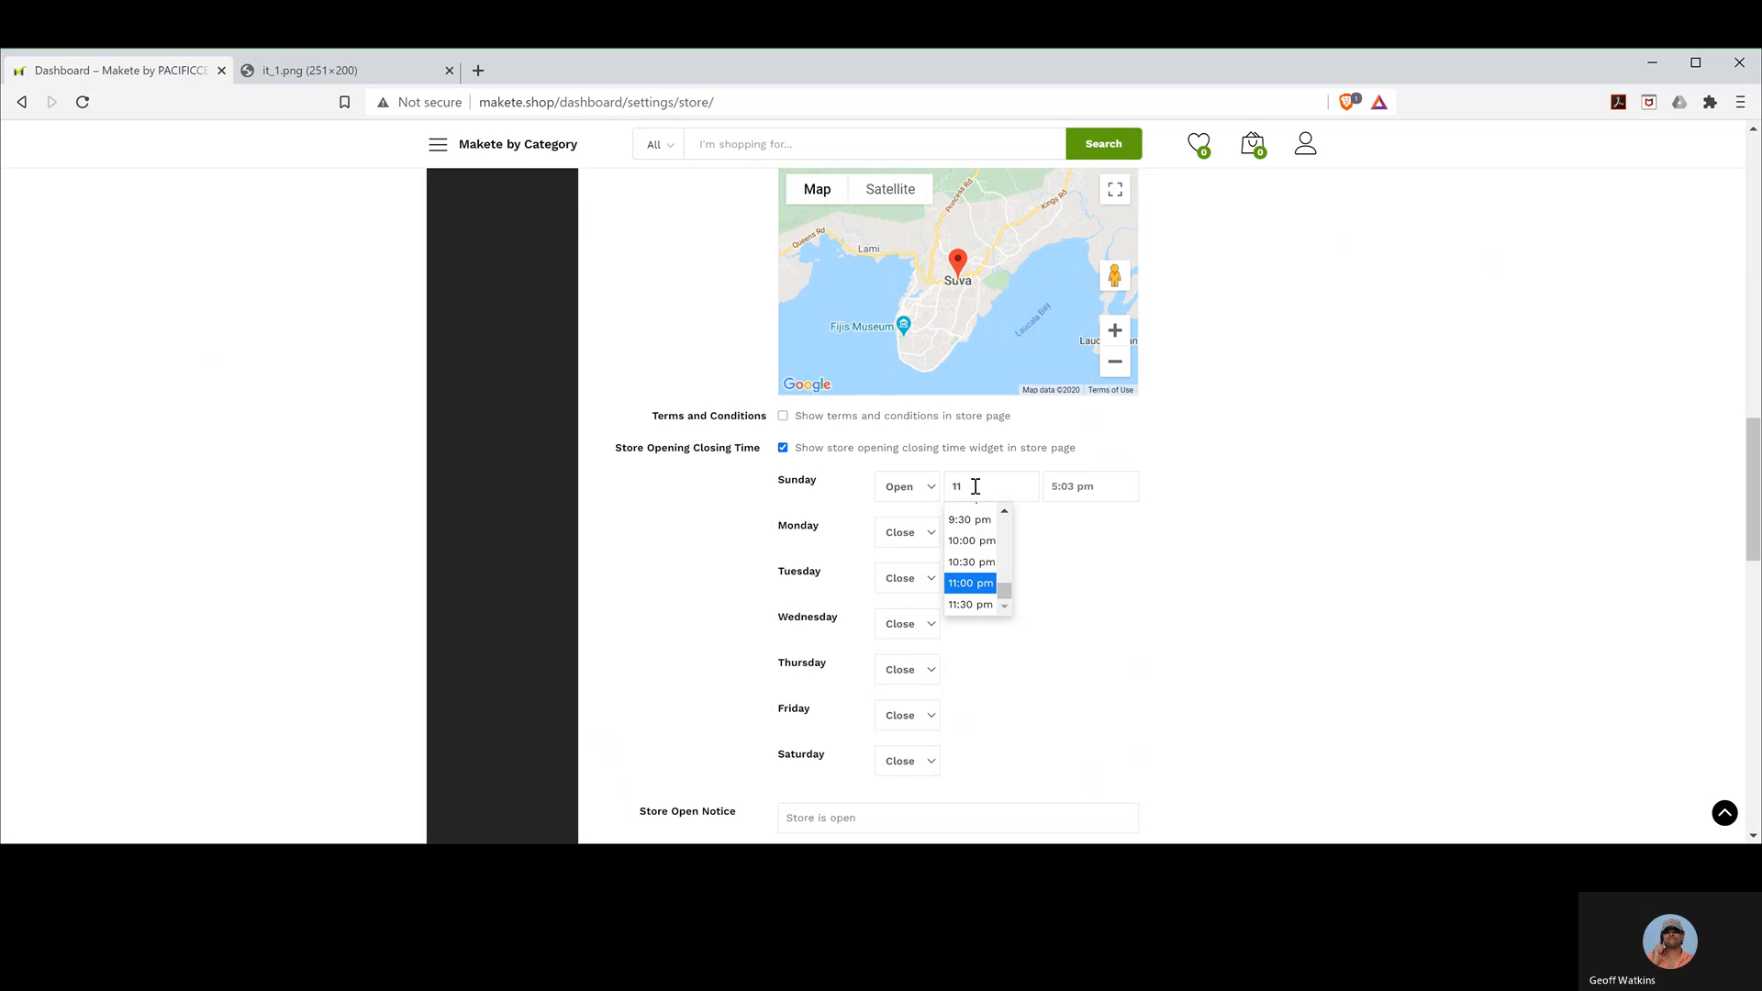
key("BackSpace")
type("0")
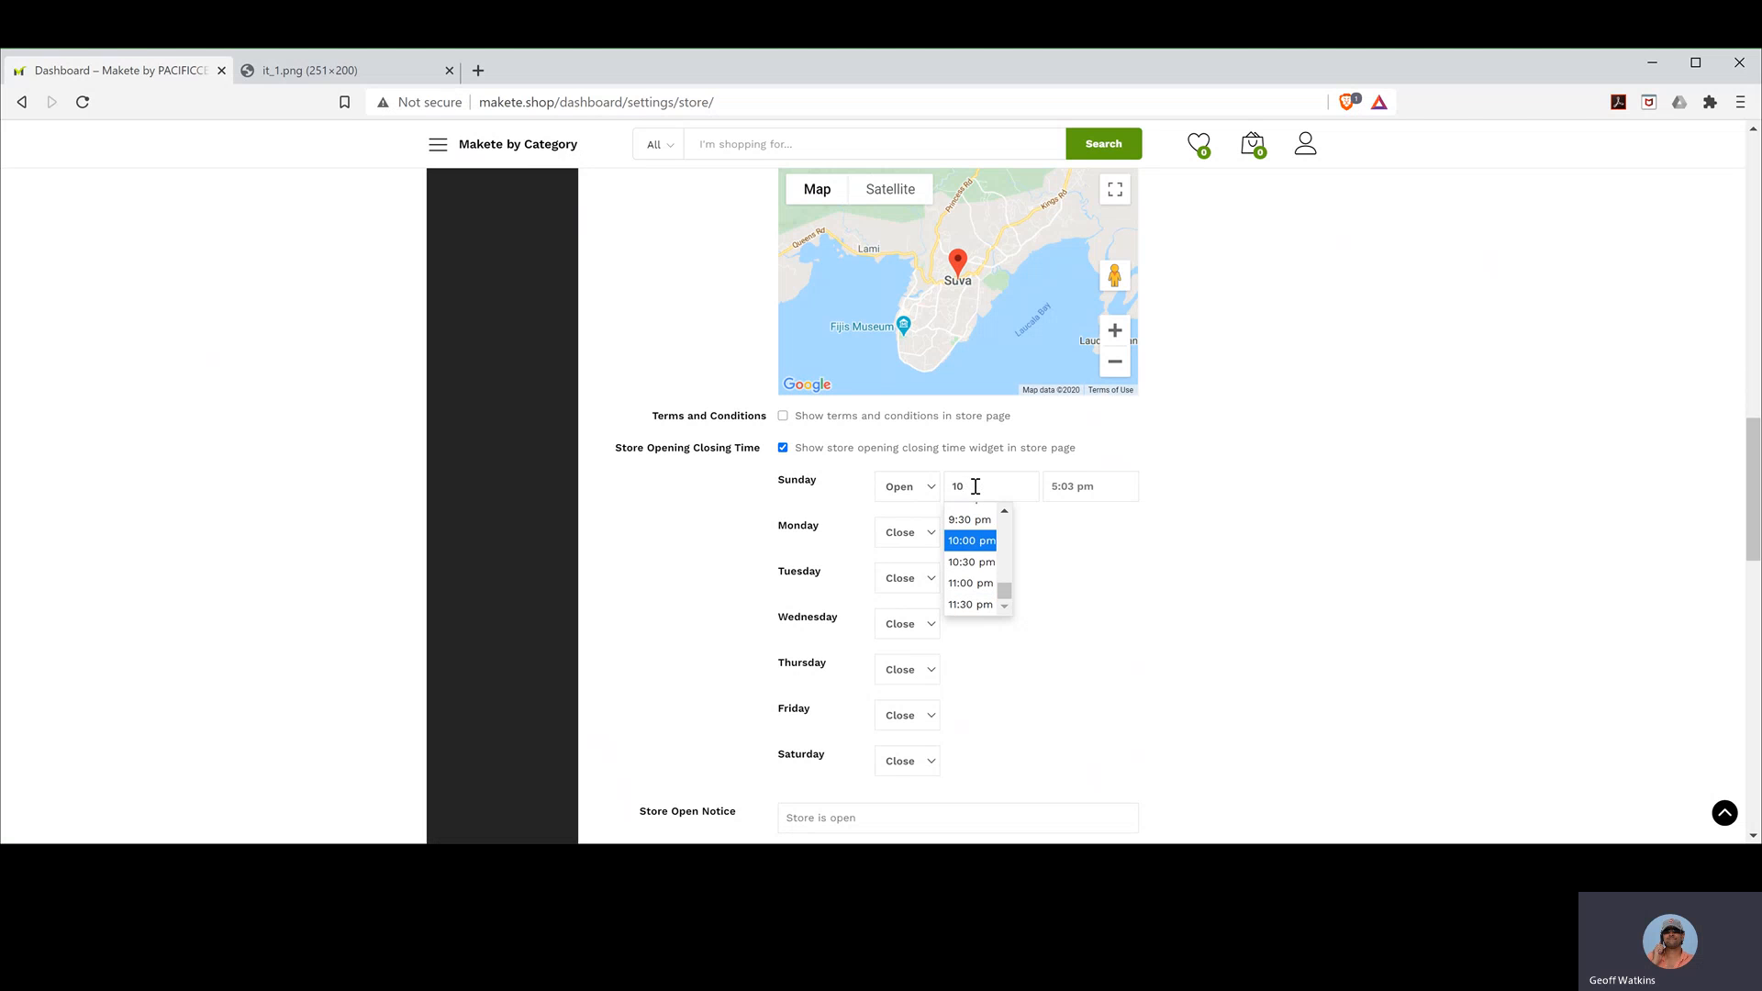
key("BackSpace")
key("BackSpace")
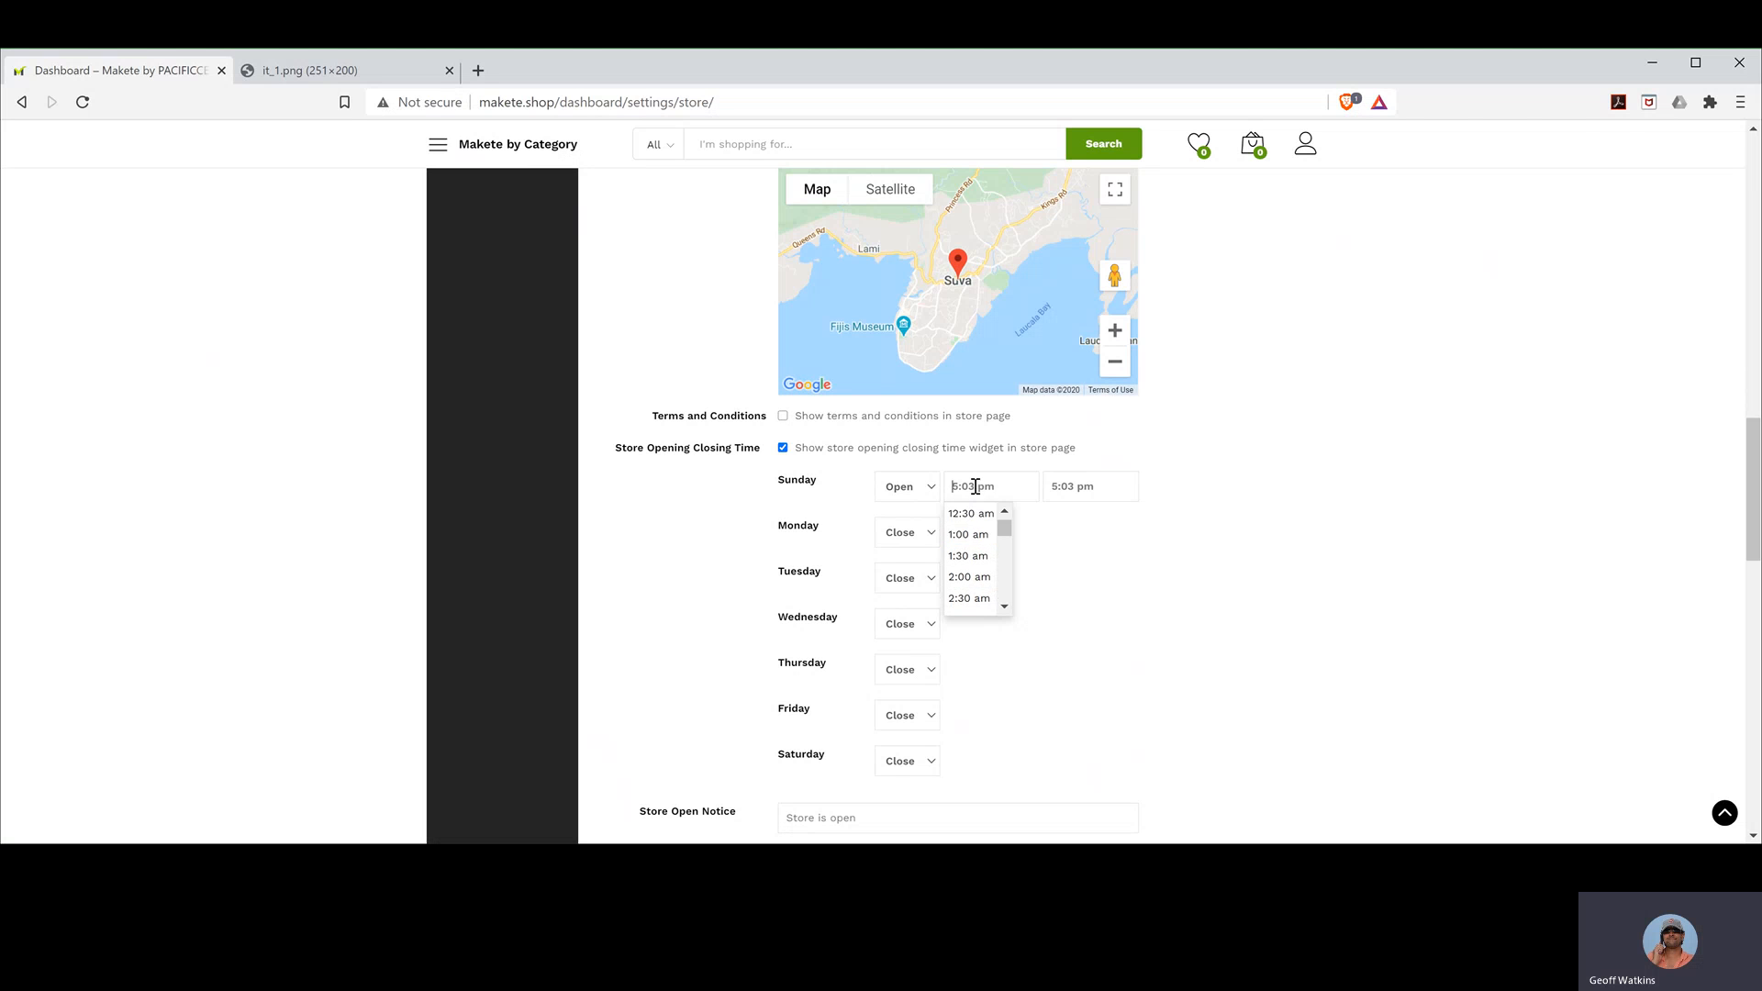
type("12:00 am")
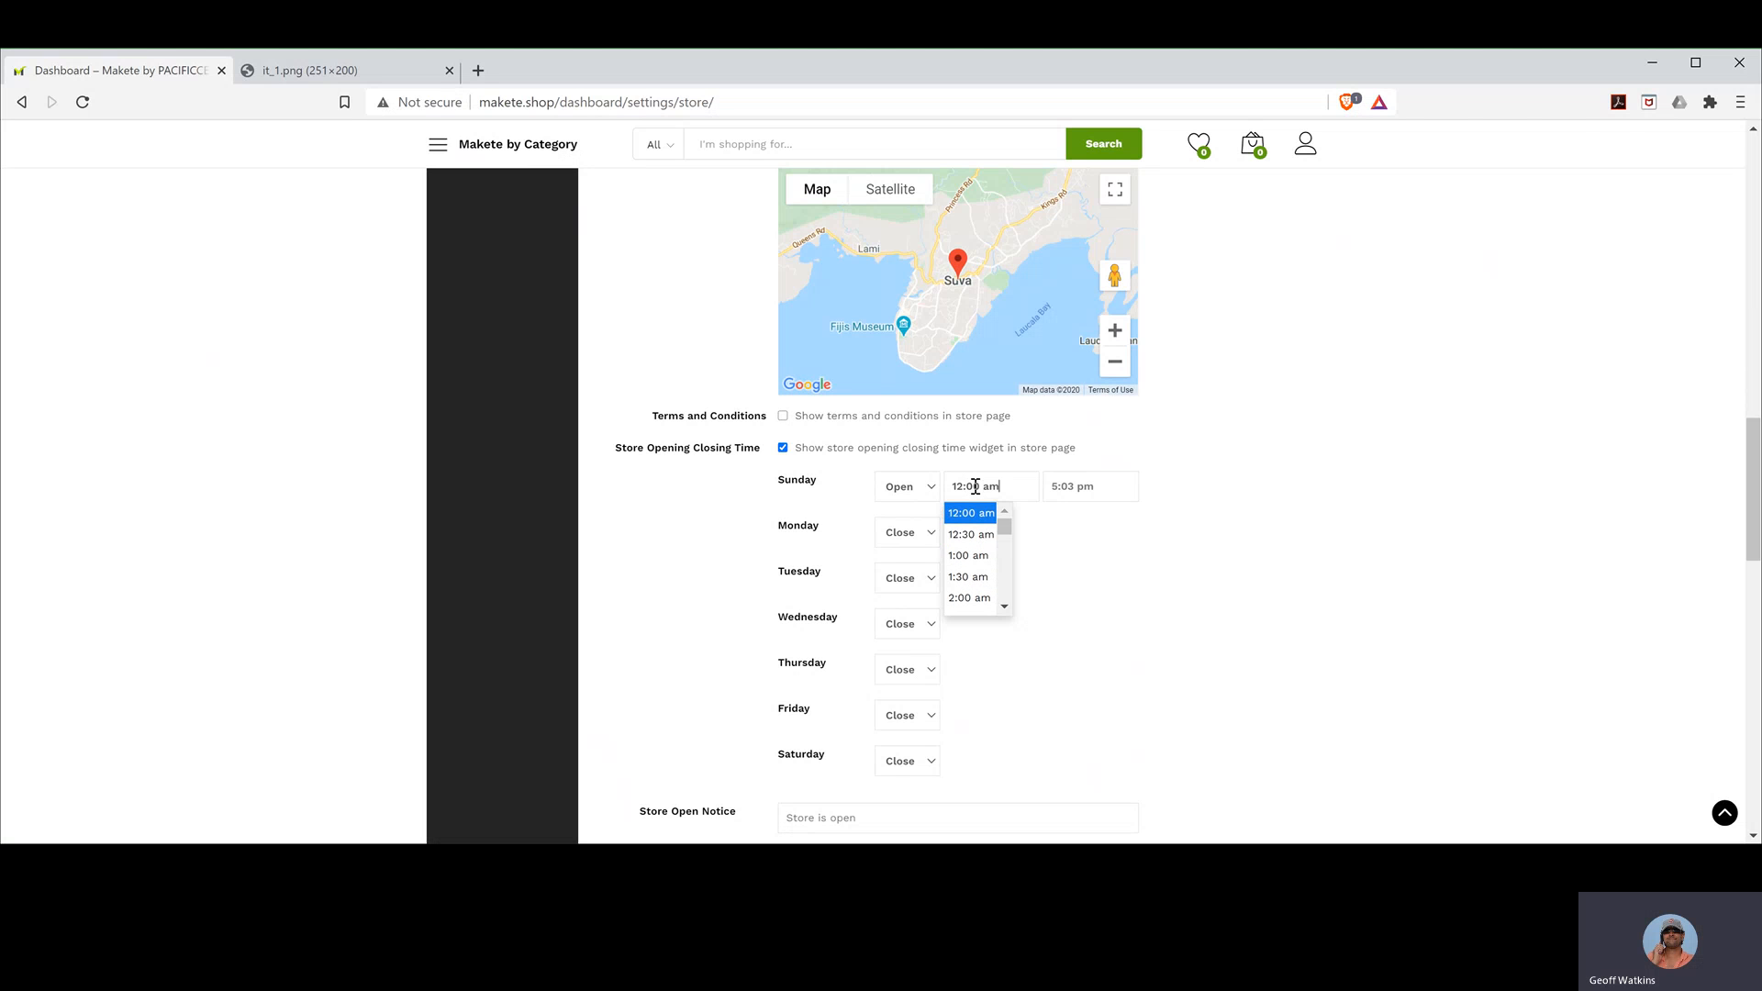
key("Tab")
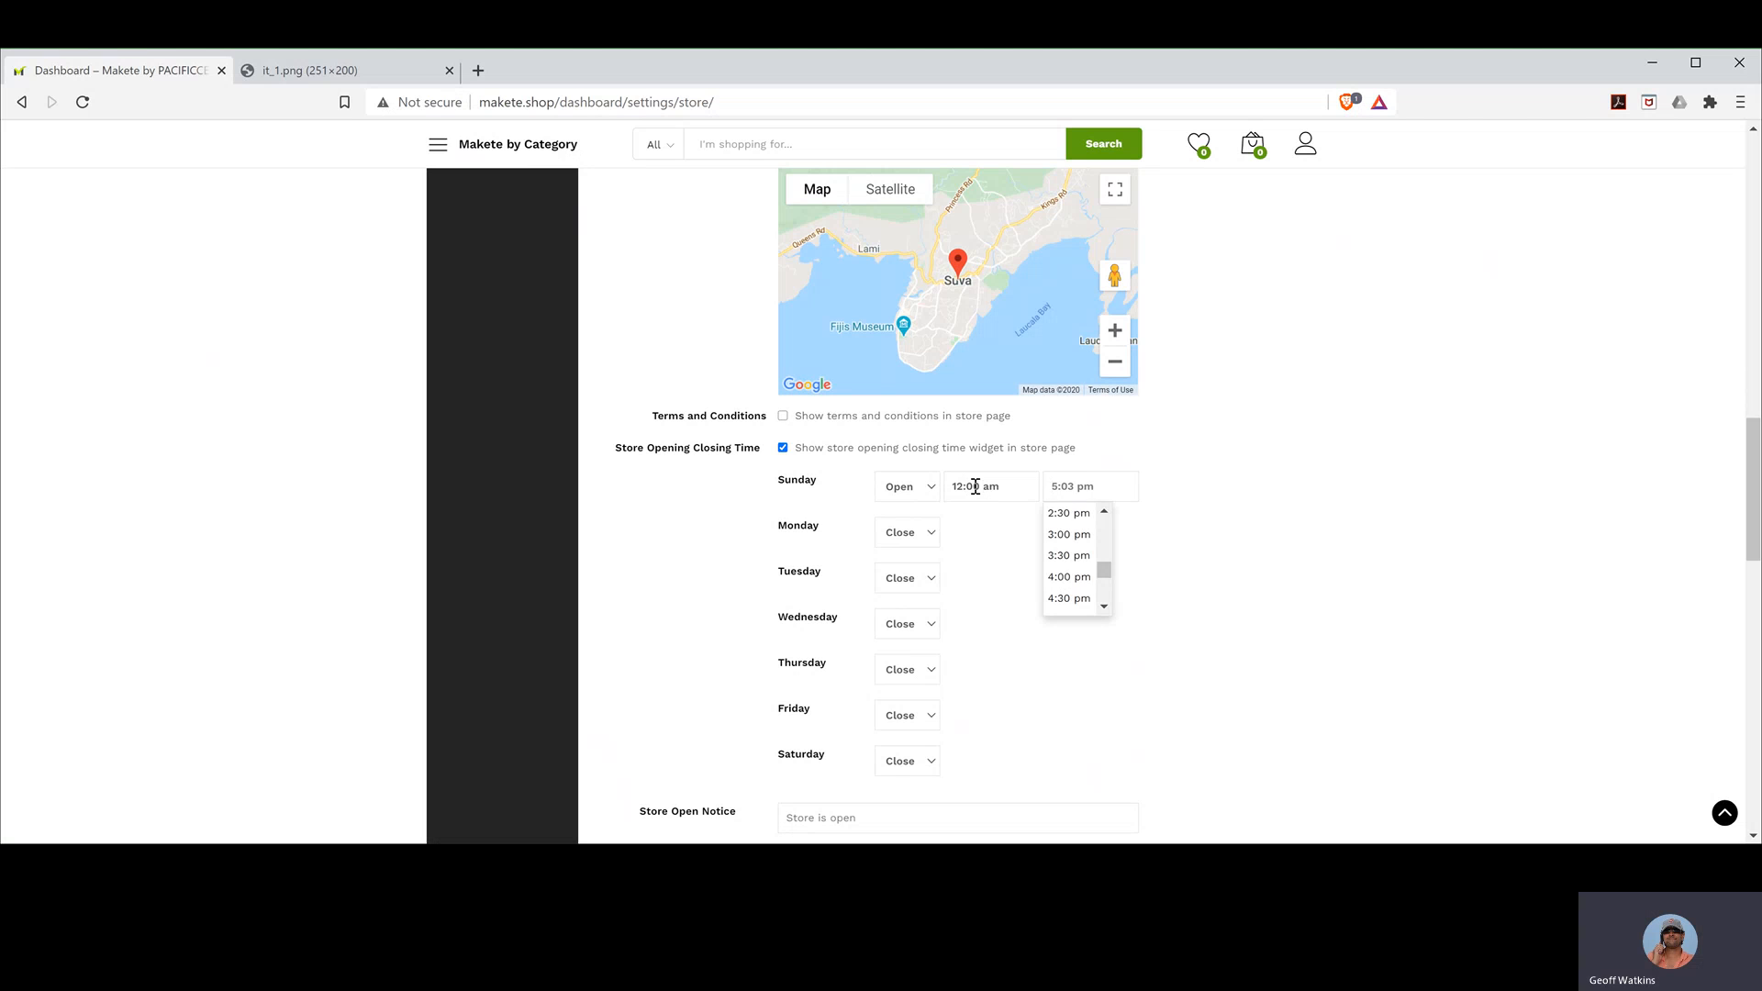
- Set Sunday's closing time to 11:59 pm
type("11:59")
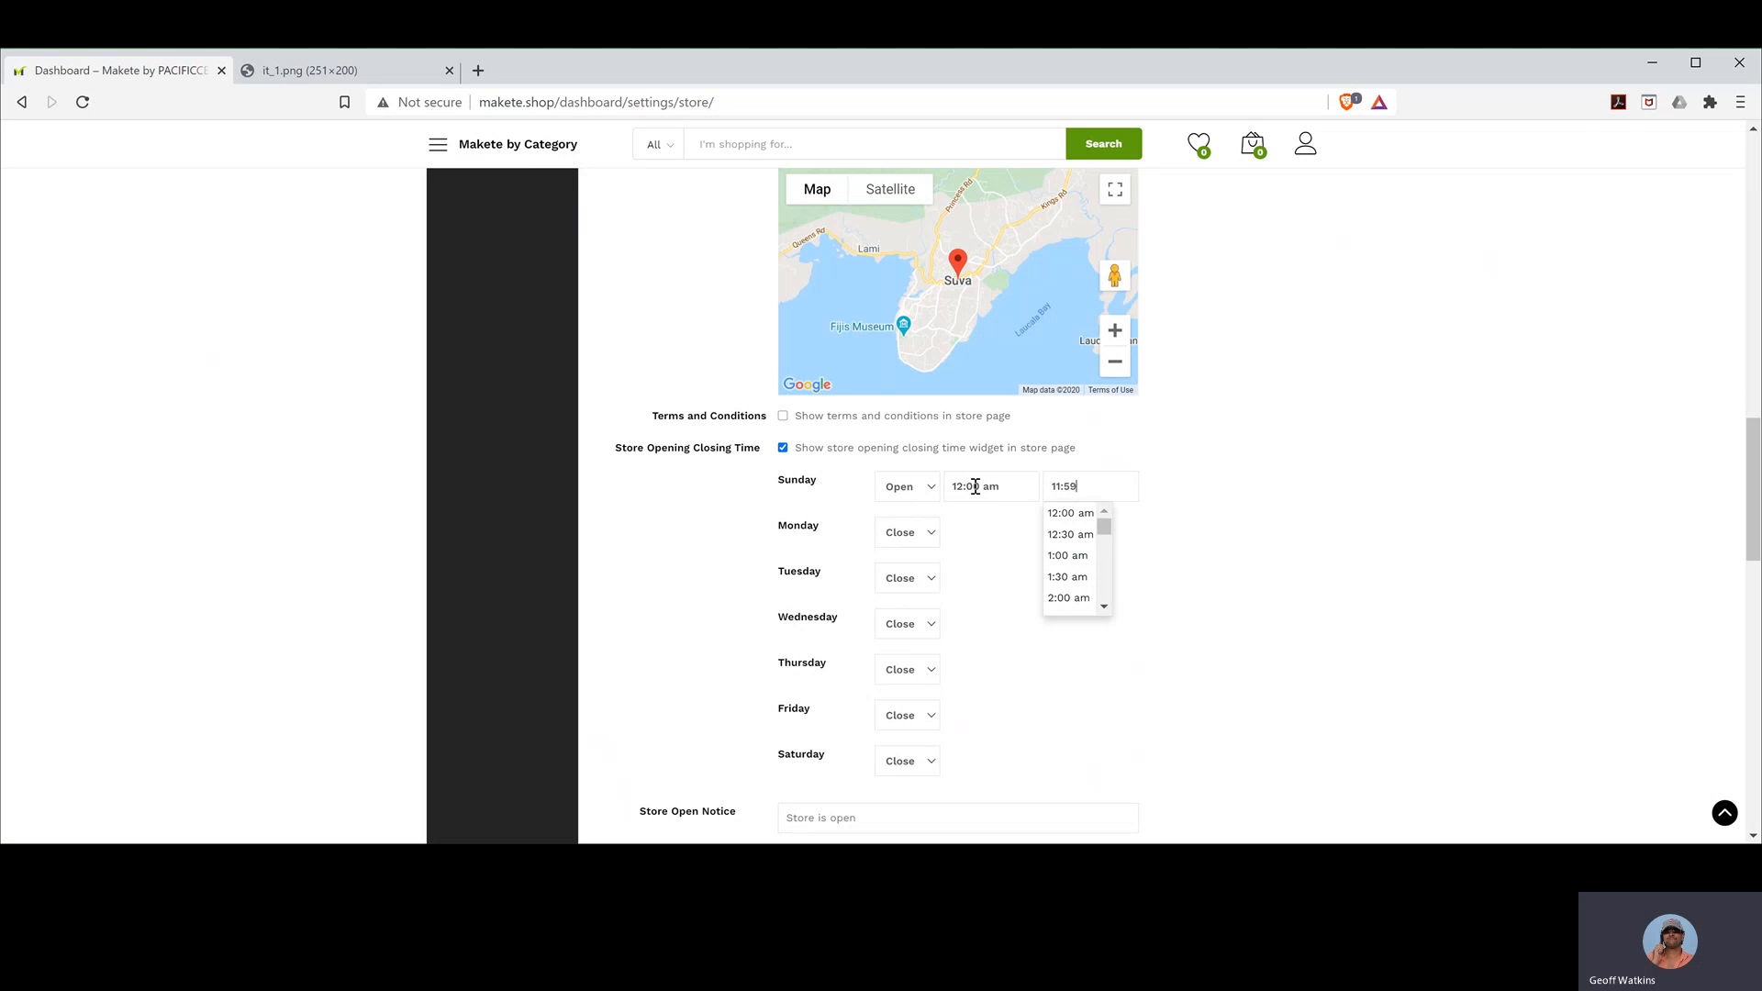
type(" pm")
key("Tab")
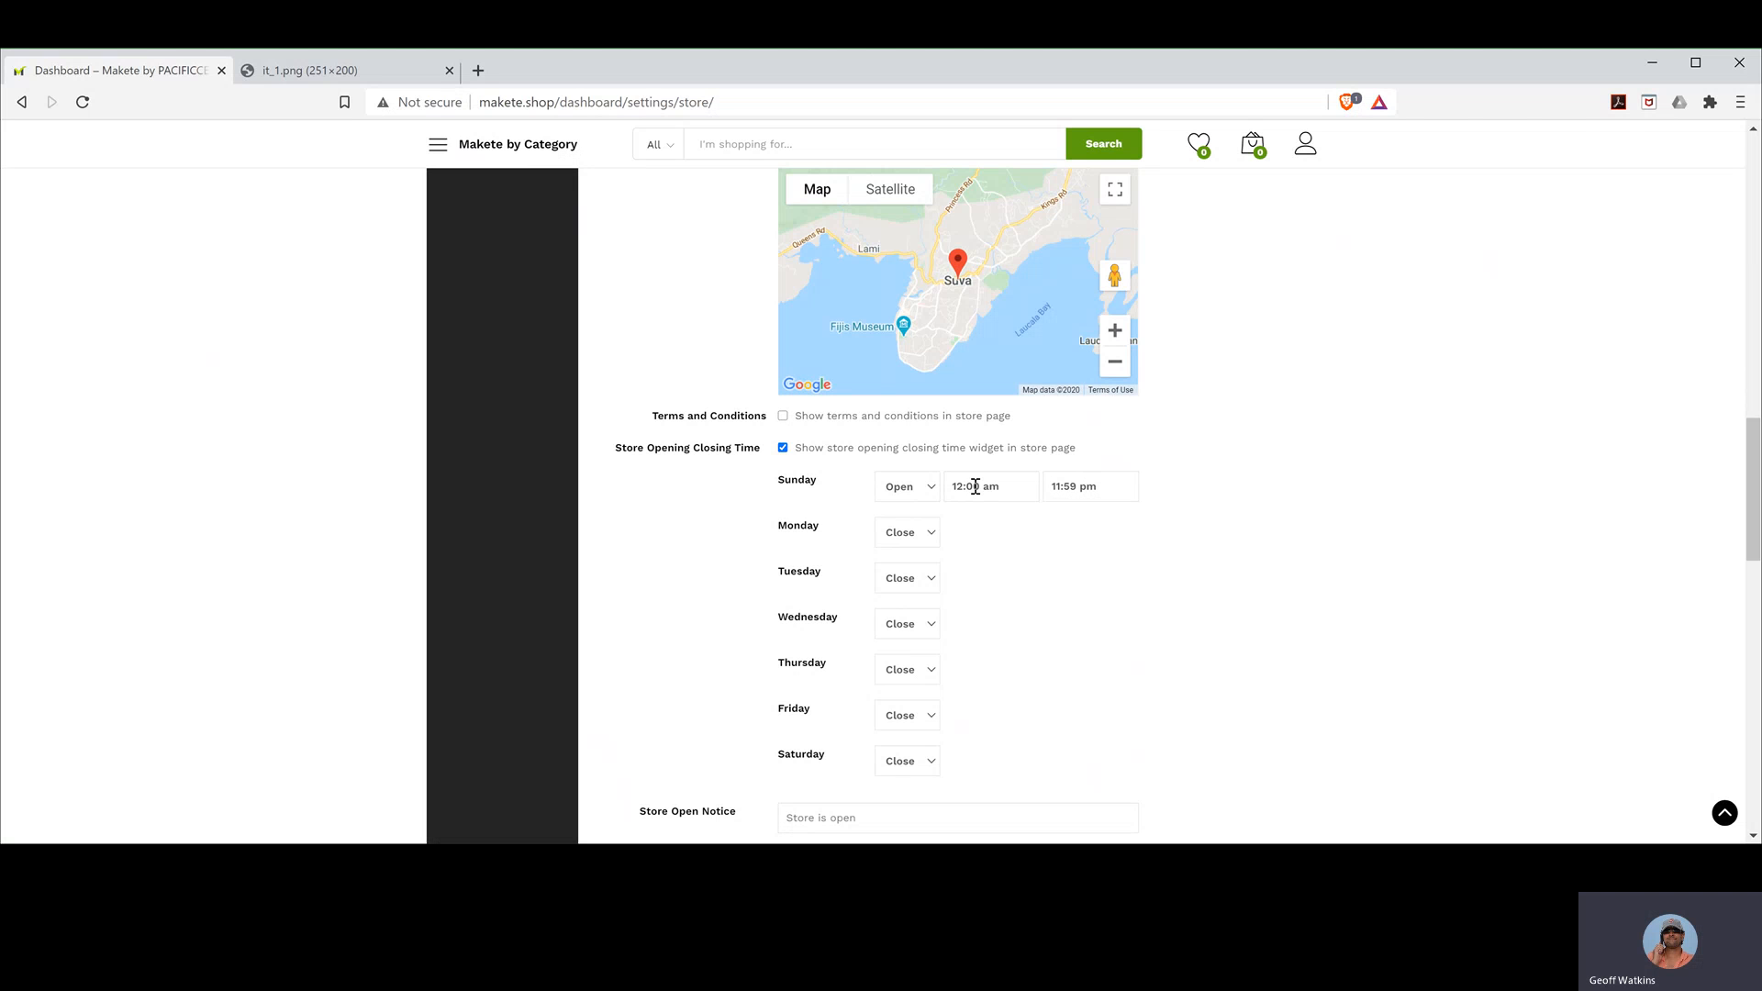
- Mark Monday, Tuesday and Wednesday as open in the store hours
left_click(925, 533)
left_click(913, 588)
left_click(911, 587)
left_click(914, 638)
left_click(913, 681)
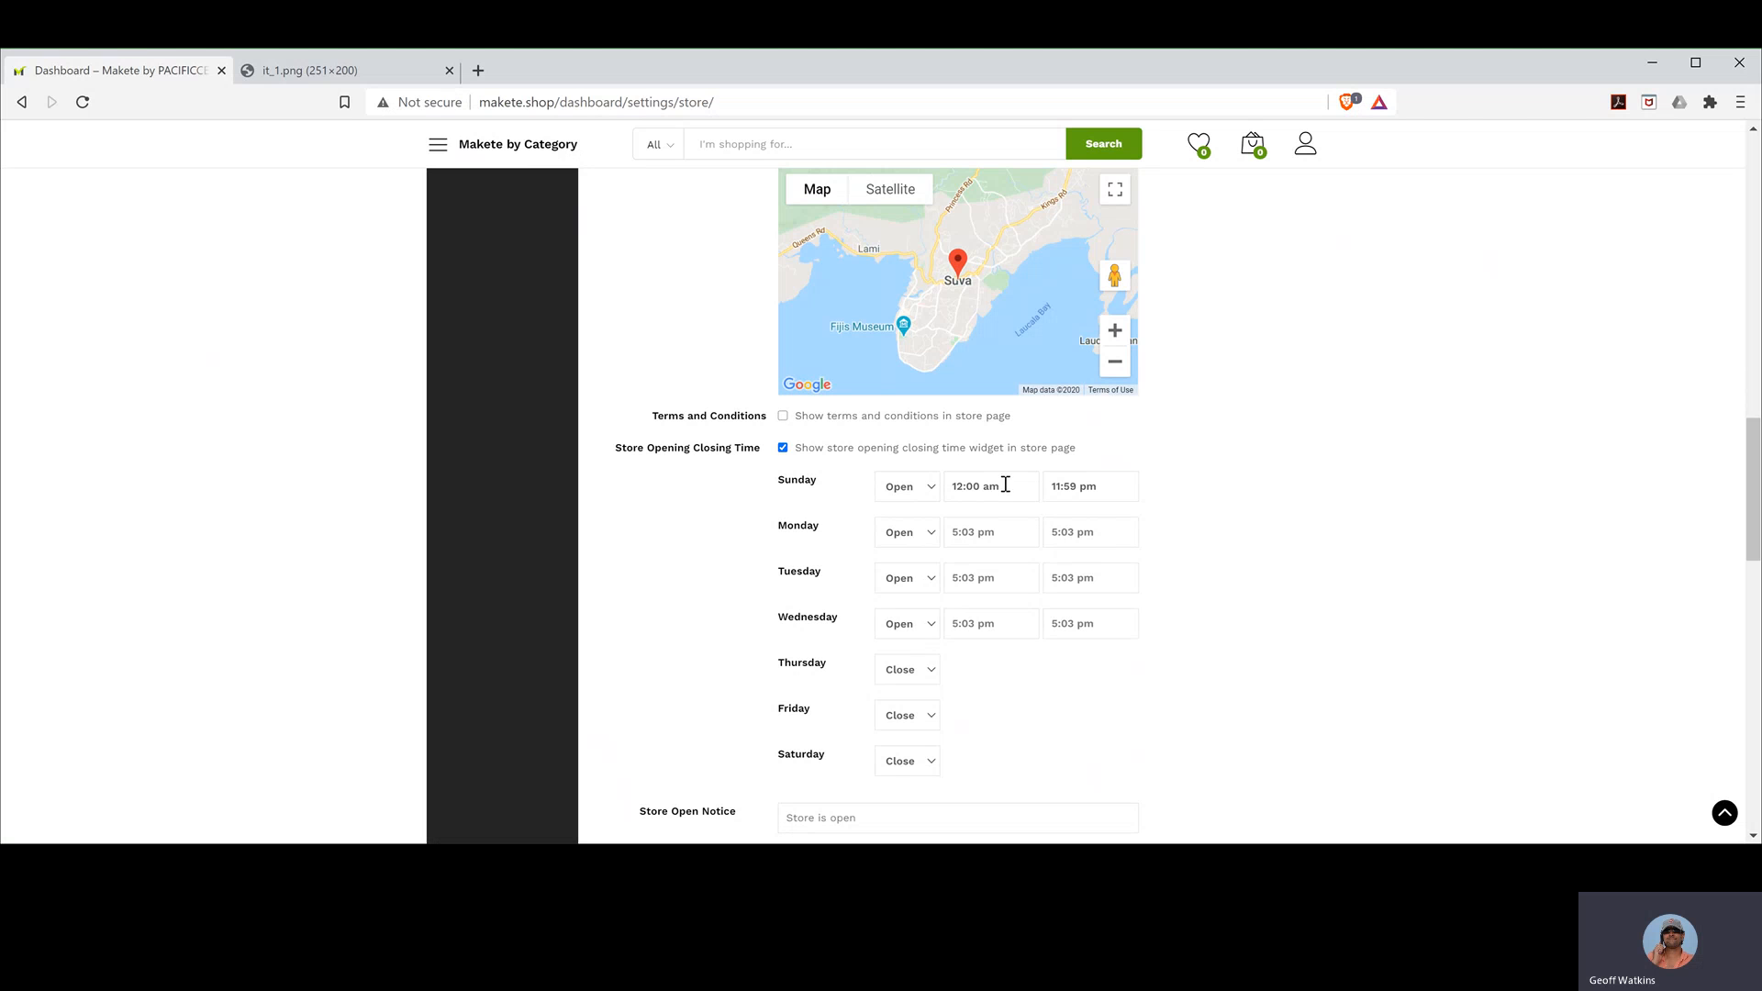
- Copy Sunday's 12:00 am opening time to Monday's opening time
left_click(972, 487)
key("ctrl+c")
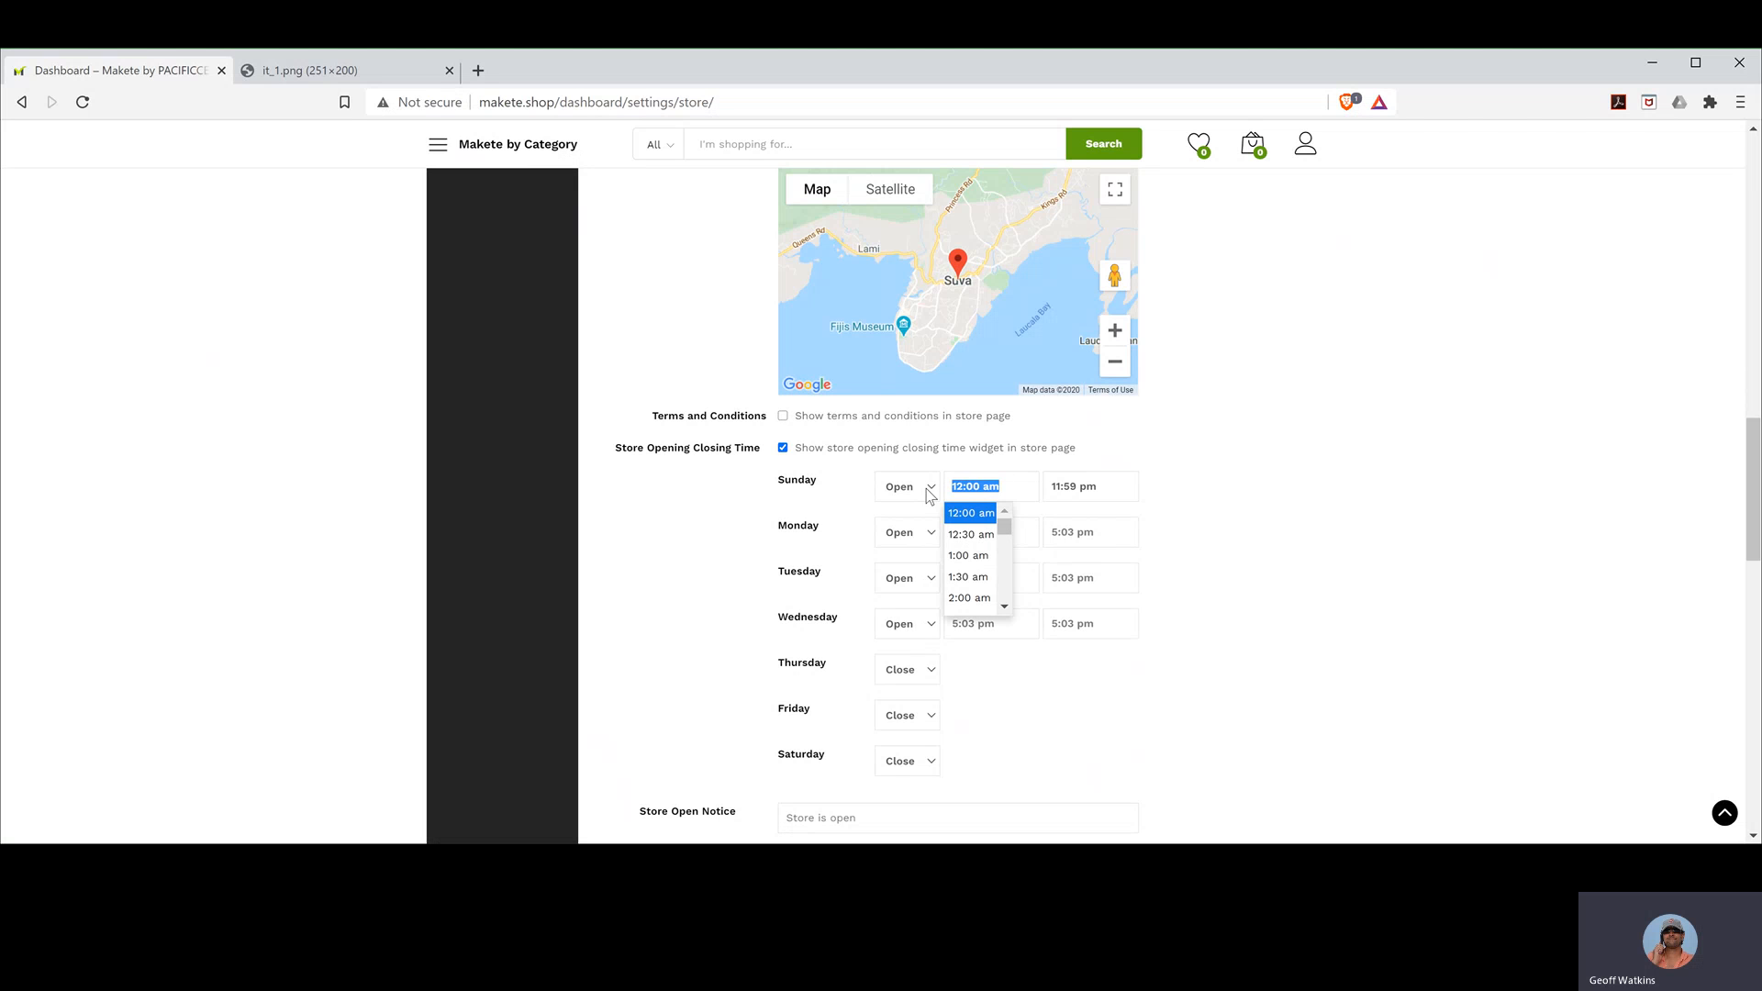
key("Tab")
key("Tab")
key("Tab")
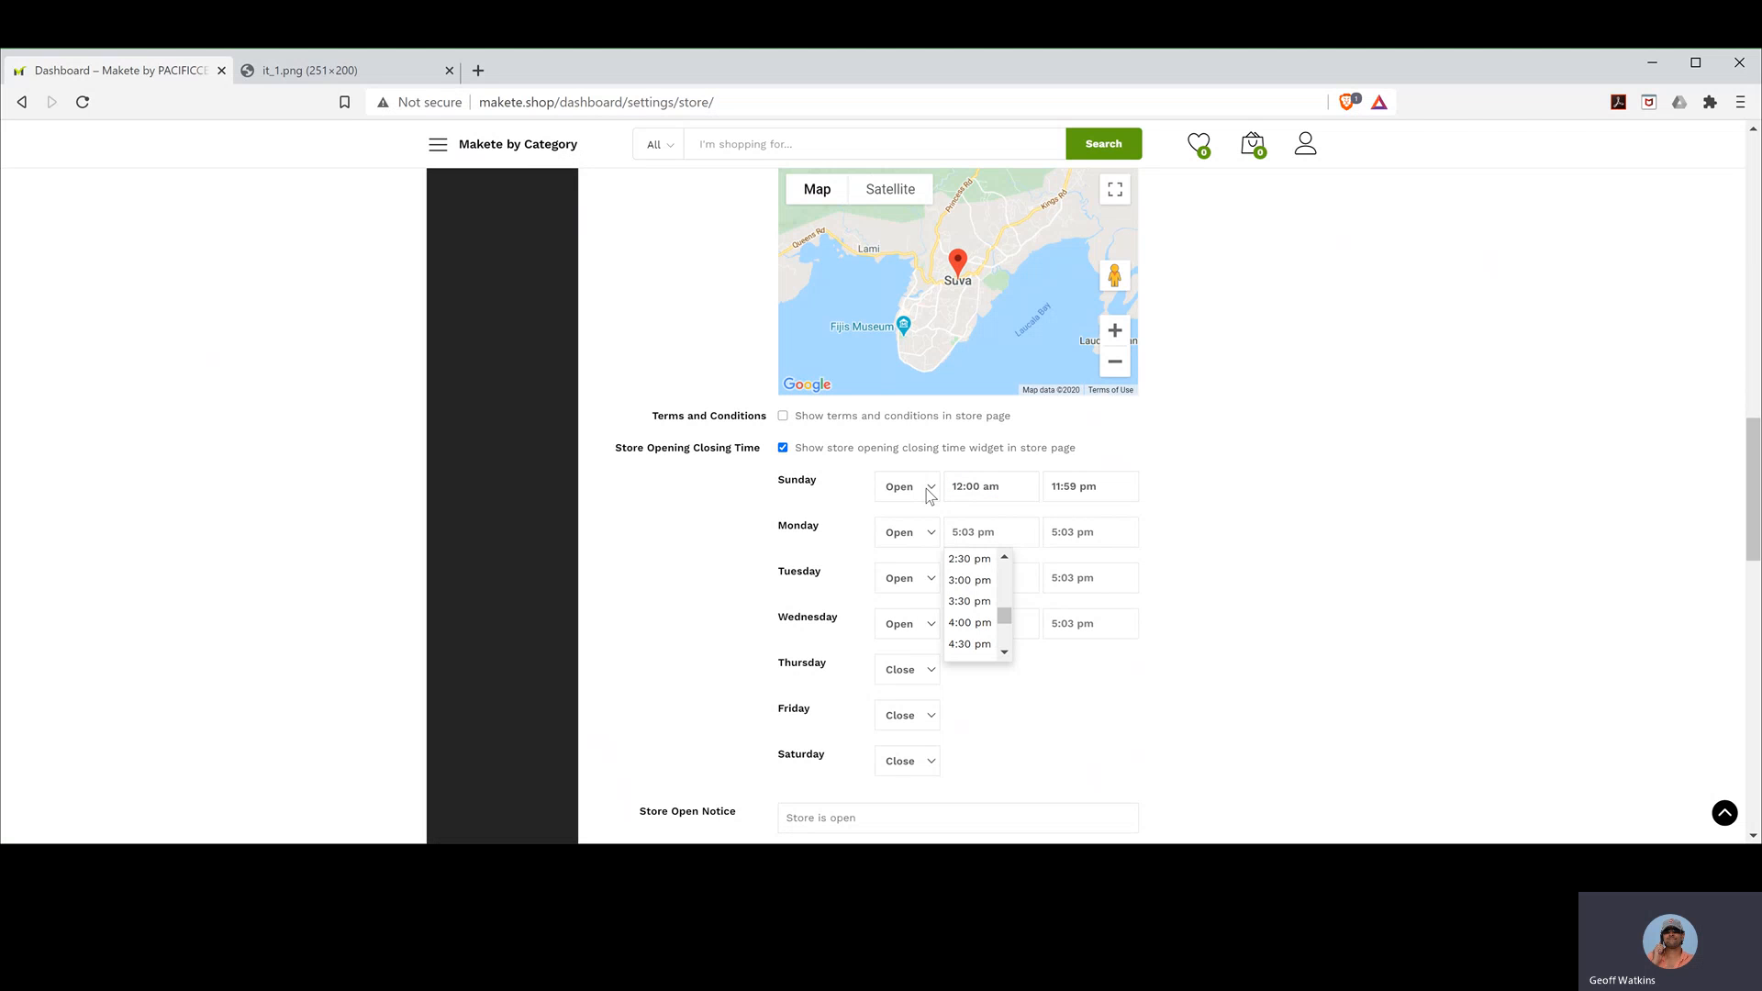
key("ctrl+v")
- Paste the copied 12:00 am opening time into Tuesday's and Wednesday's opening times
key("Tab")
key("Tab")
key("Tab")
key("ctrl+v")
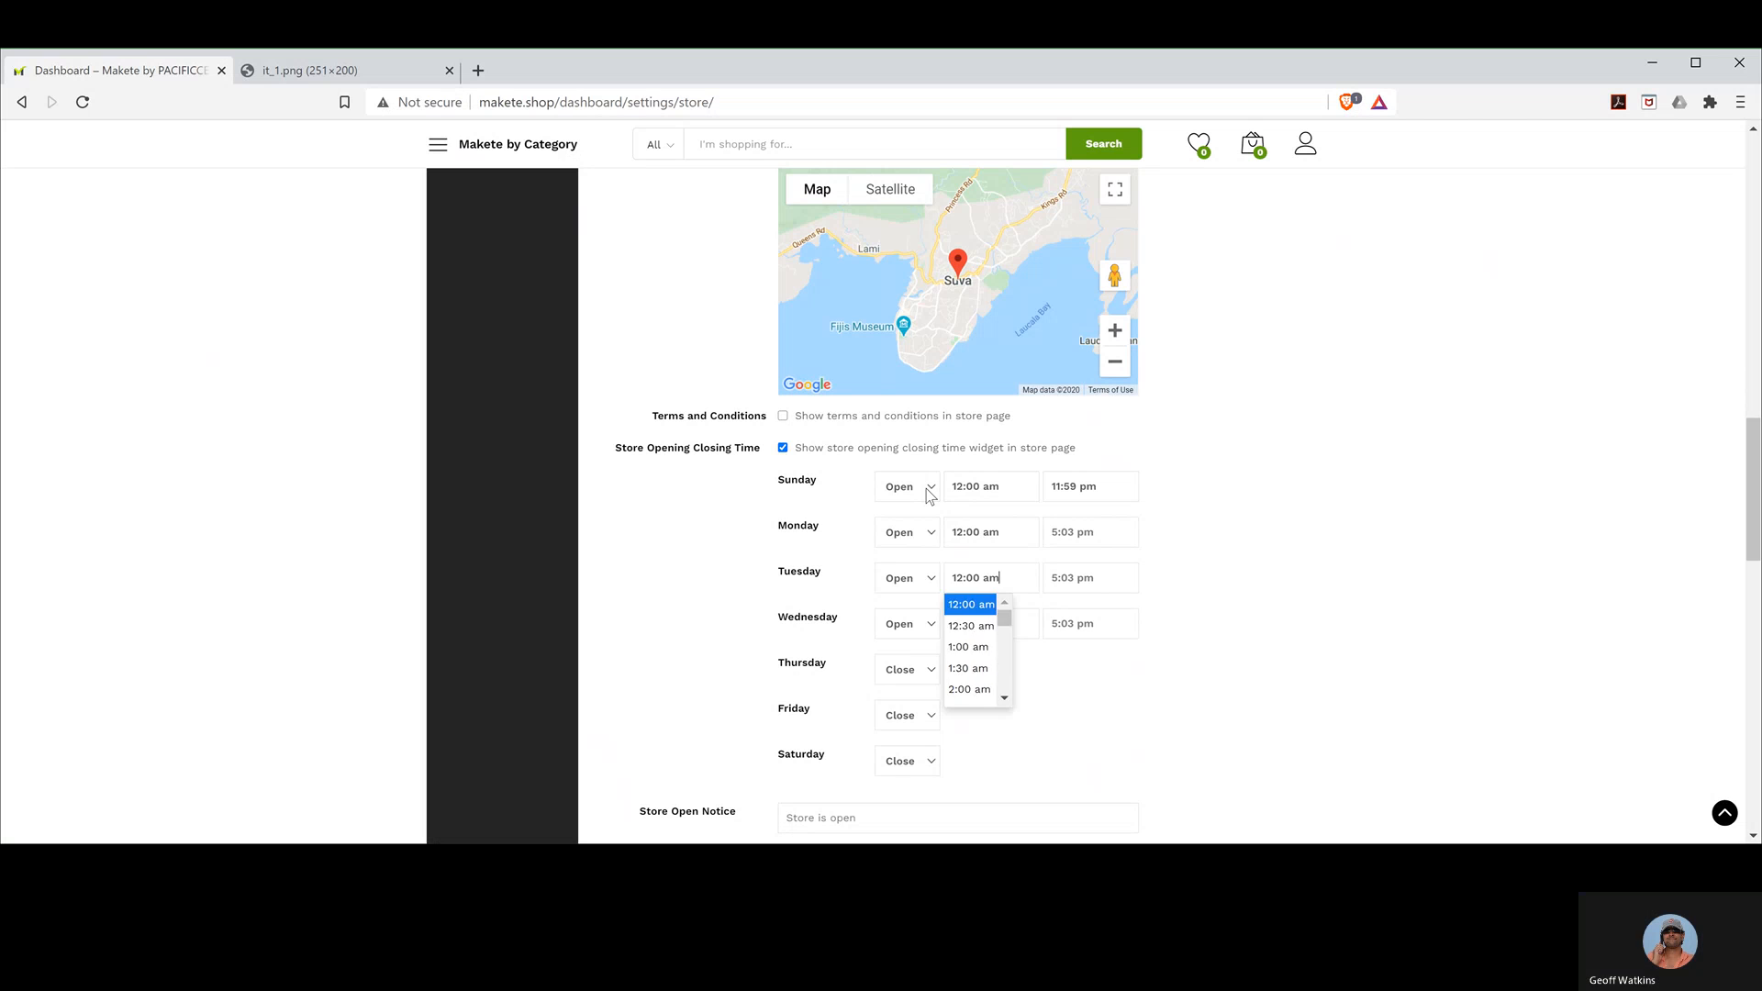
key("Tab")
key("Tab")
key("Tab")
key("ctrl+v")
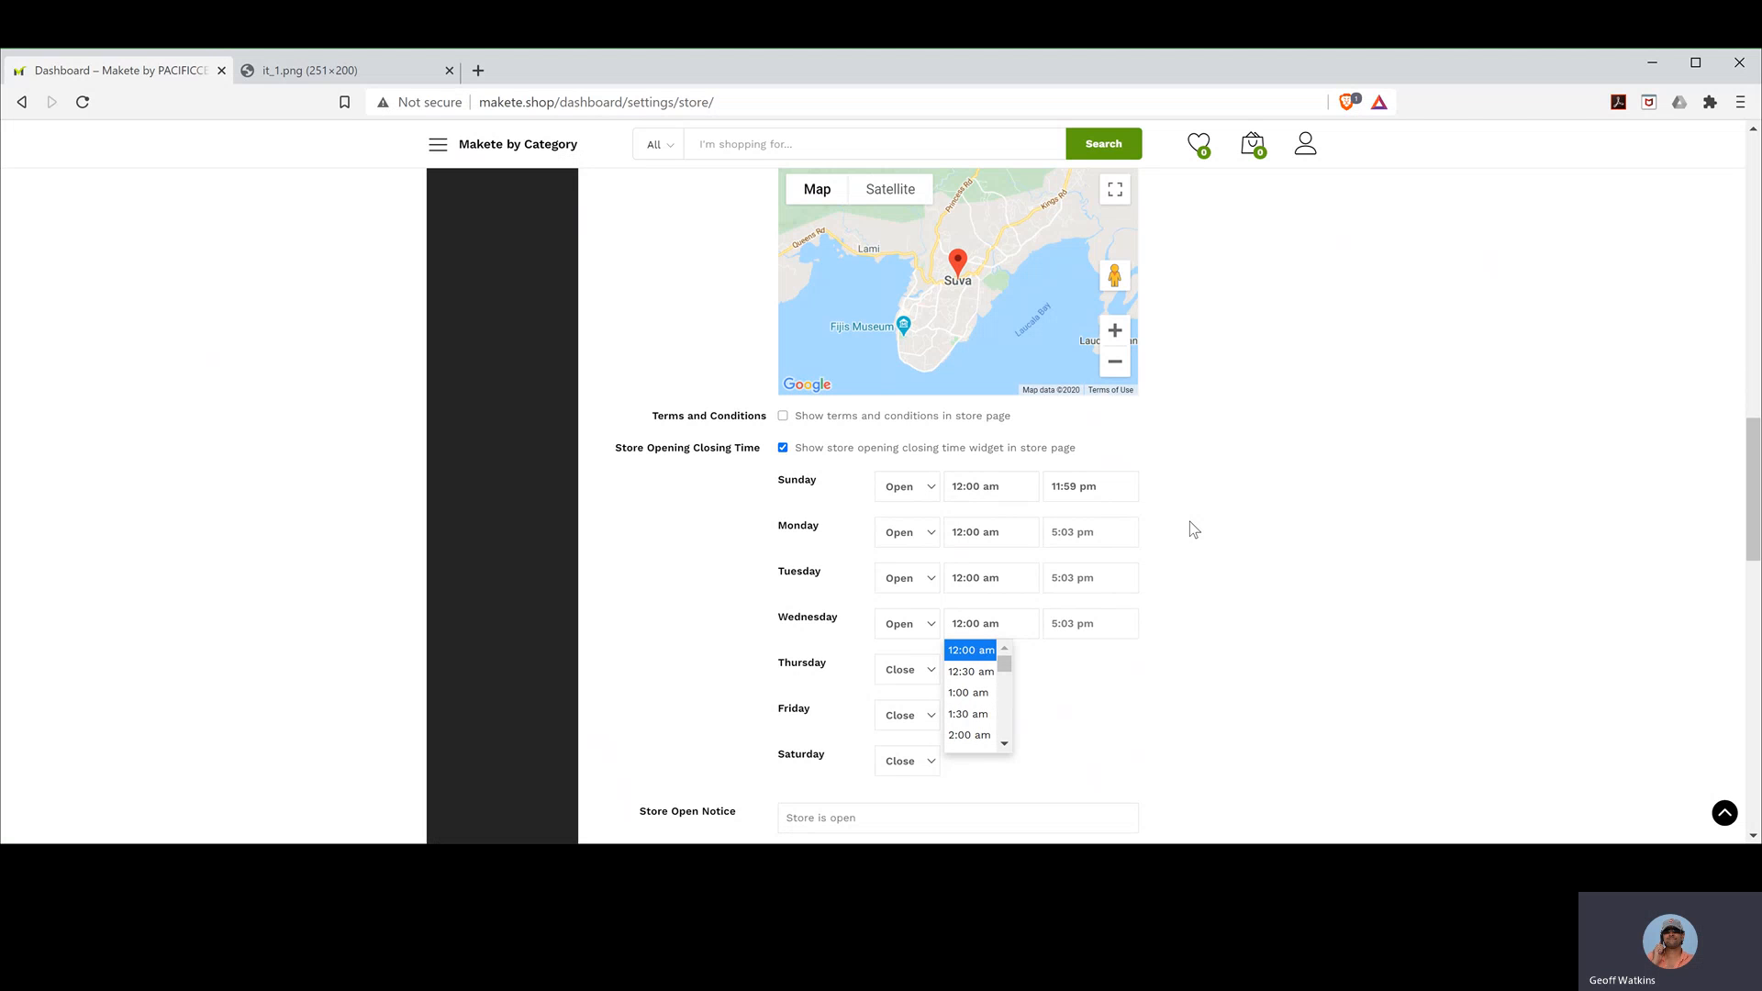
- Enter "Store is always open" as both the Store Open Notice and the Store Close Notice
scroll(1193, 529, "down", 3)
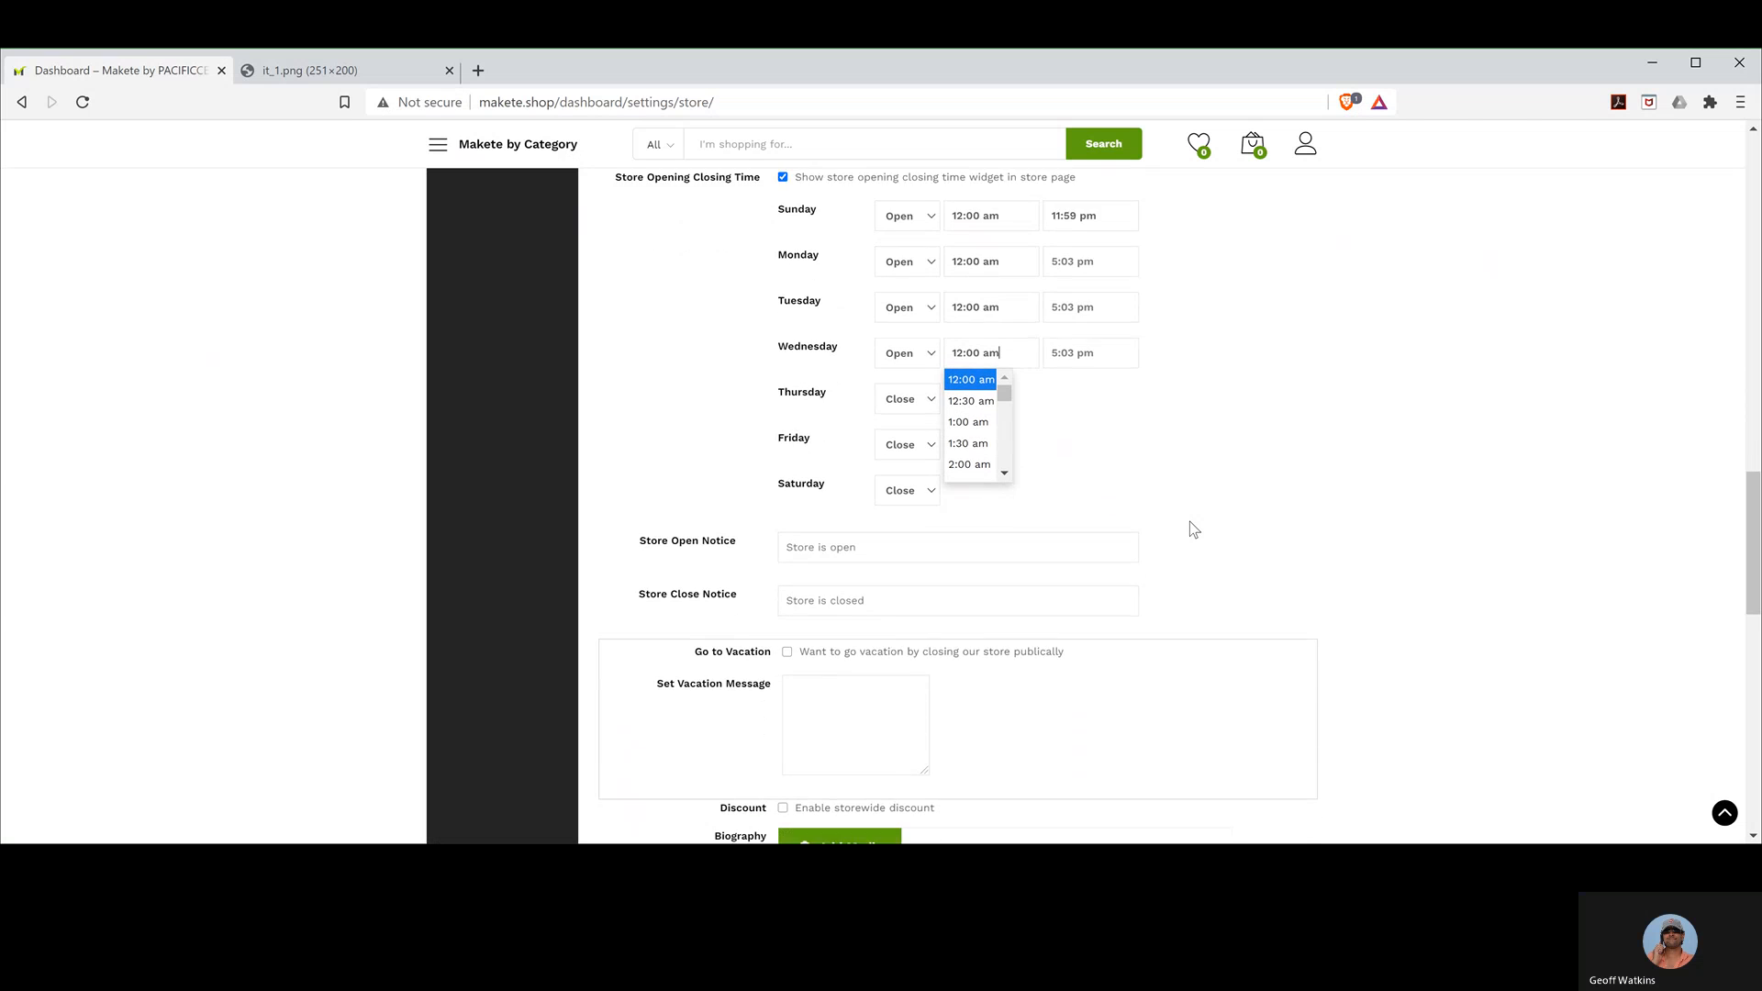
scroll(1193, 529, "down", 1)
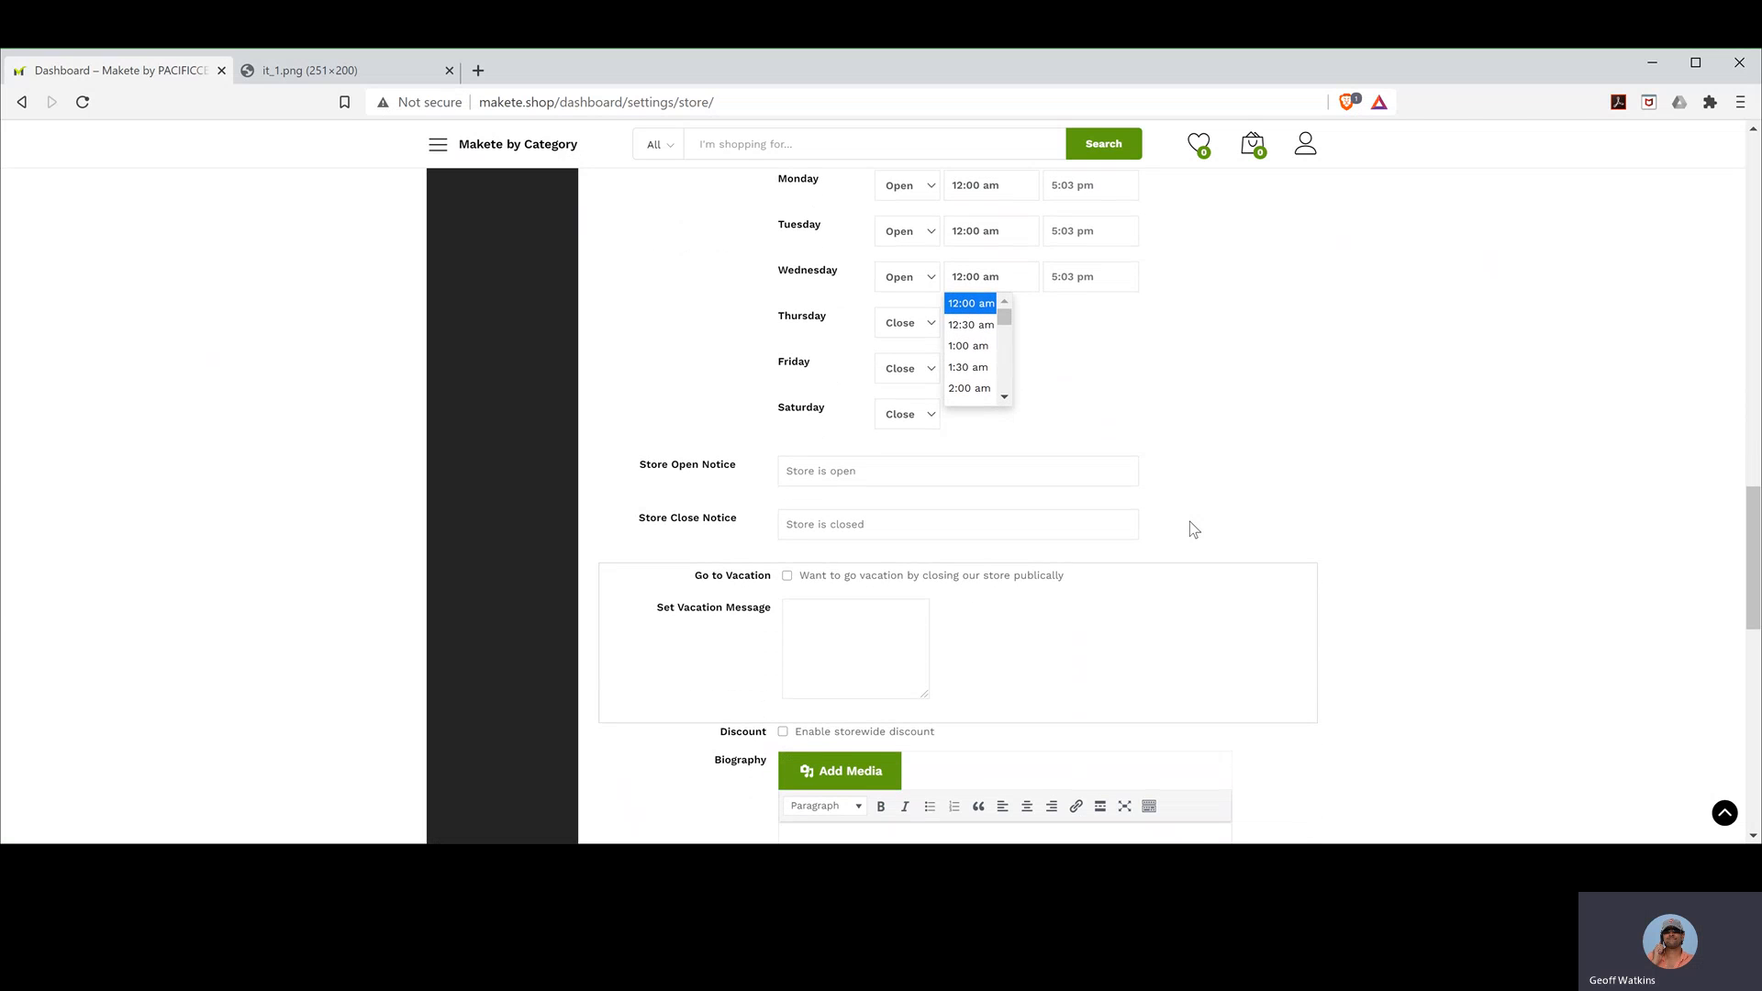
left_click(940, 467)
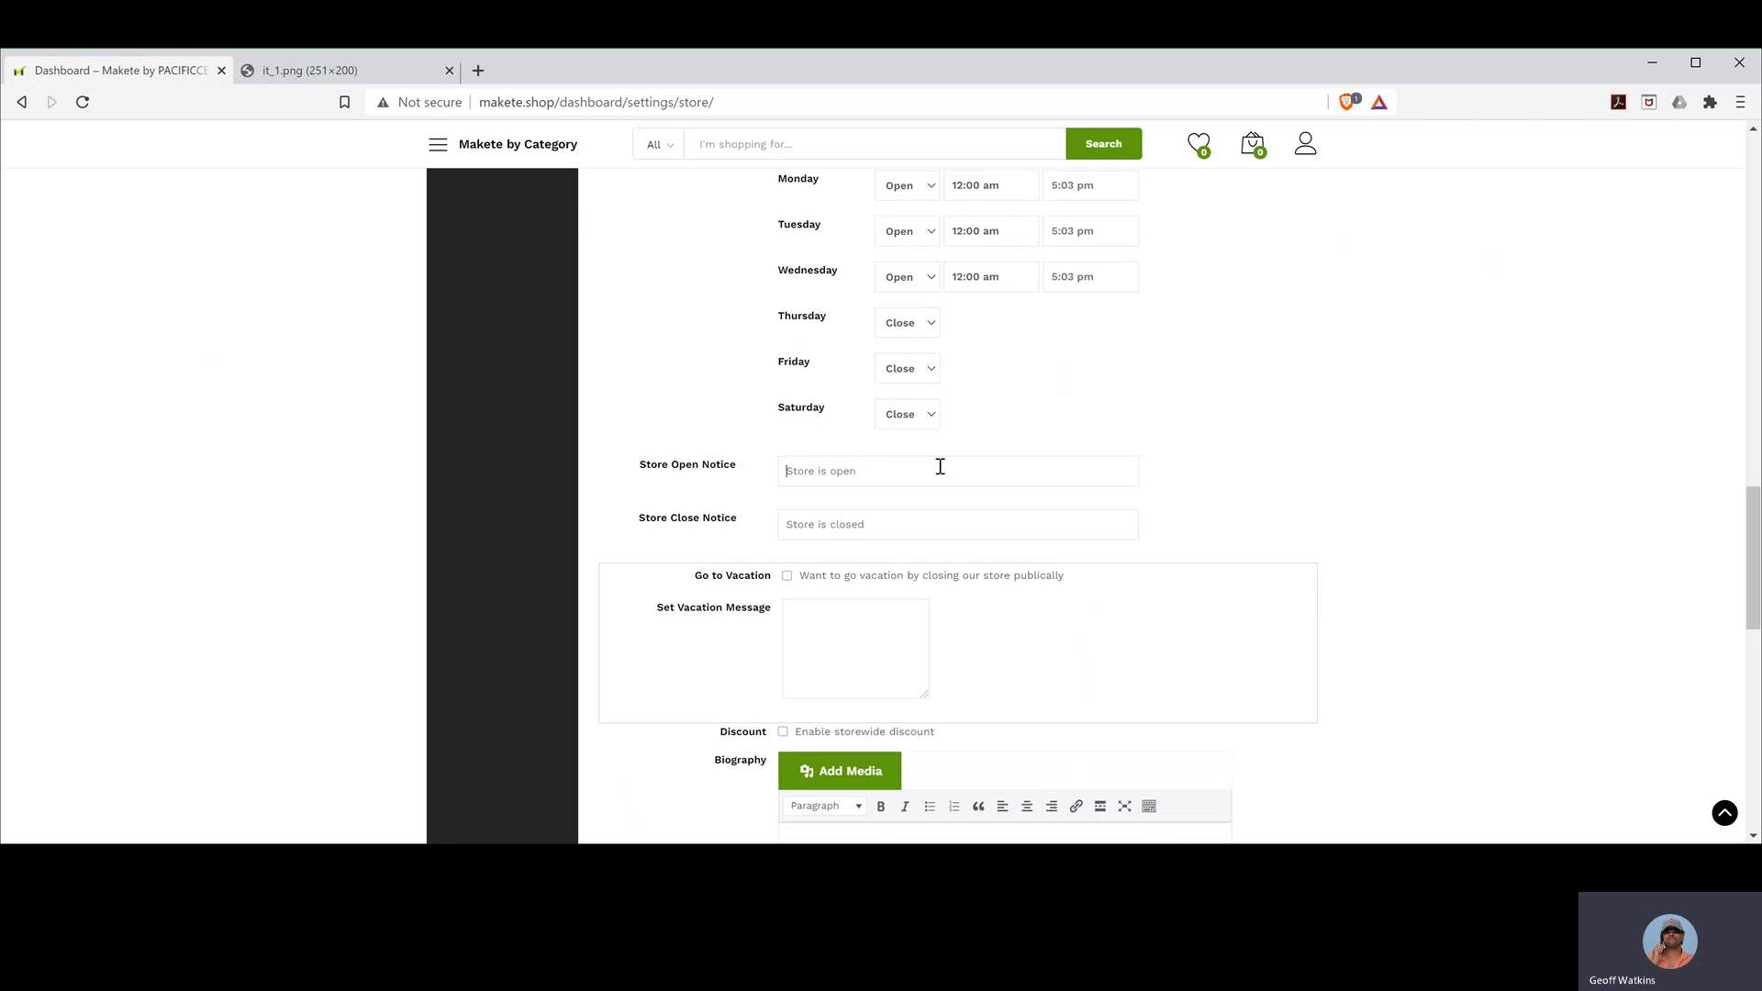
type("Store is always open")
key("ctrl+a")
key("ctrl+c")
key("Tab")
key("ctrl+v")
- Enable Go to Vacation with the Date Wise Close style and view the date range calendars, leaving the dates and message empty
left_click(786, 578)
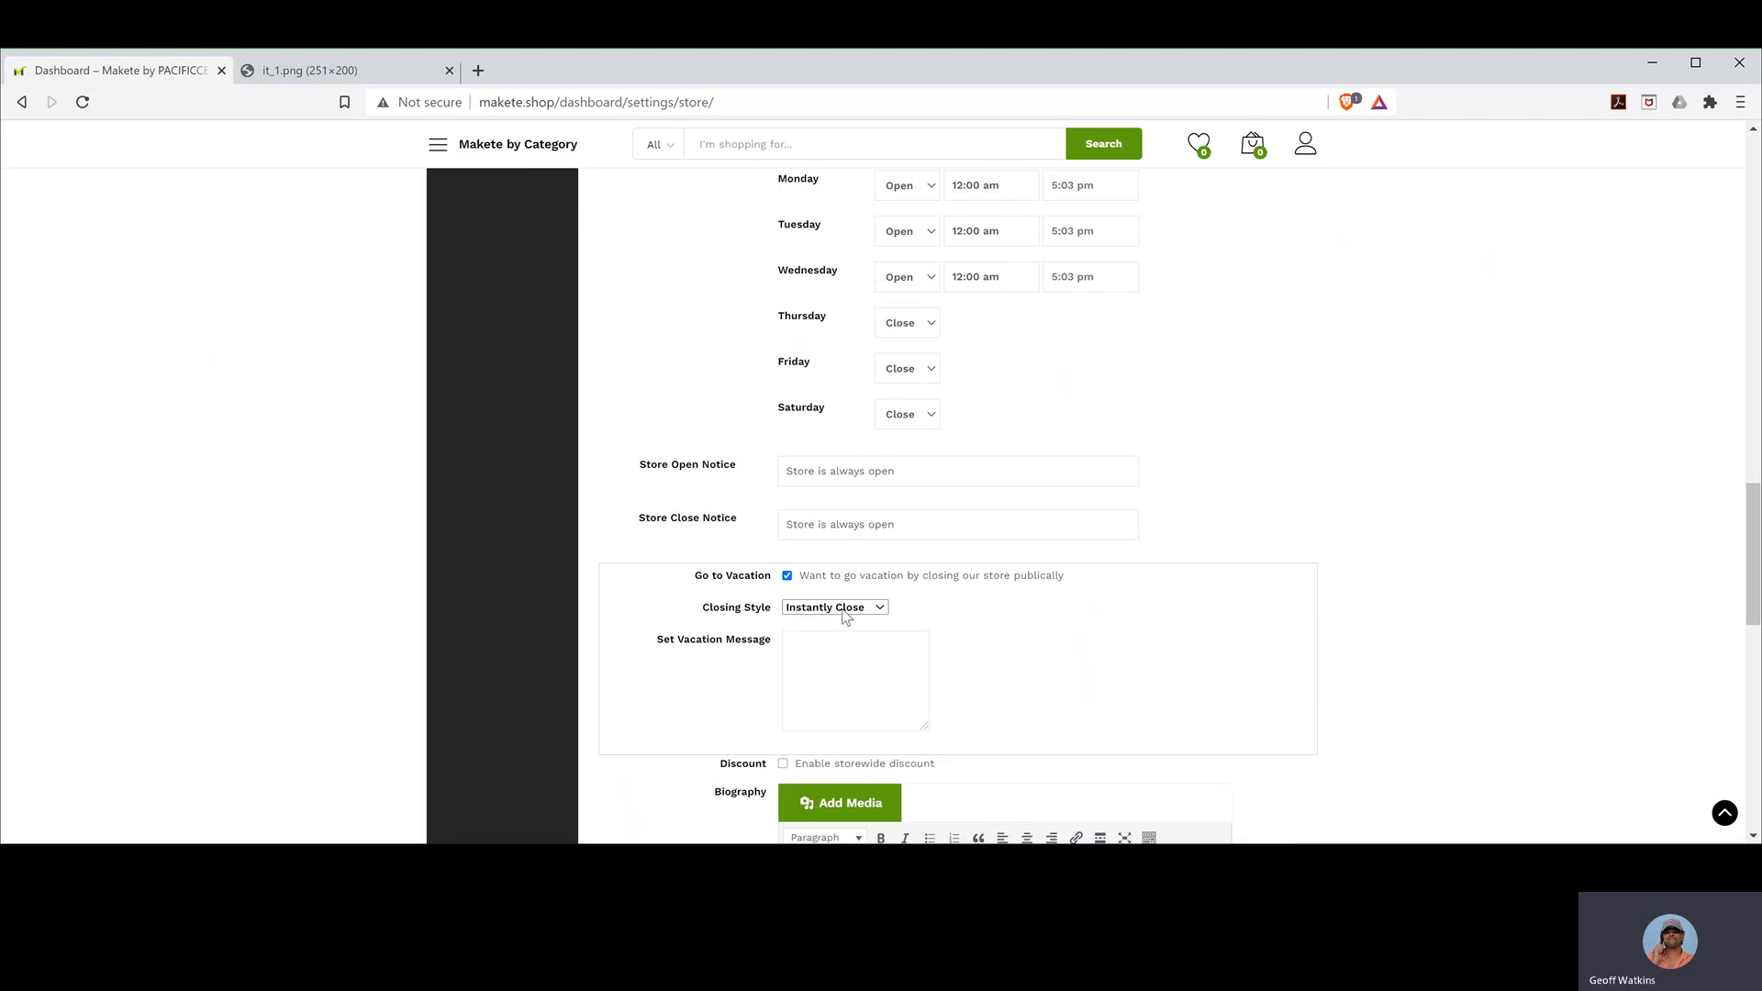
left_click(846, 607)
left_click(840, 633)
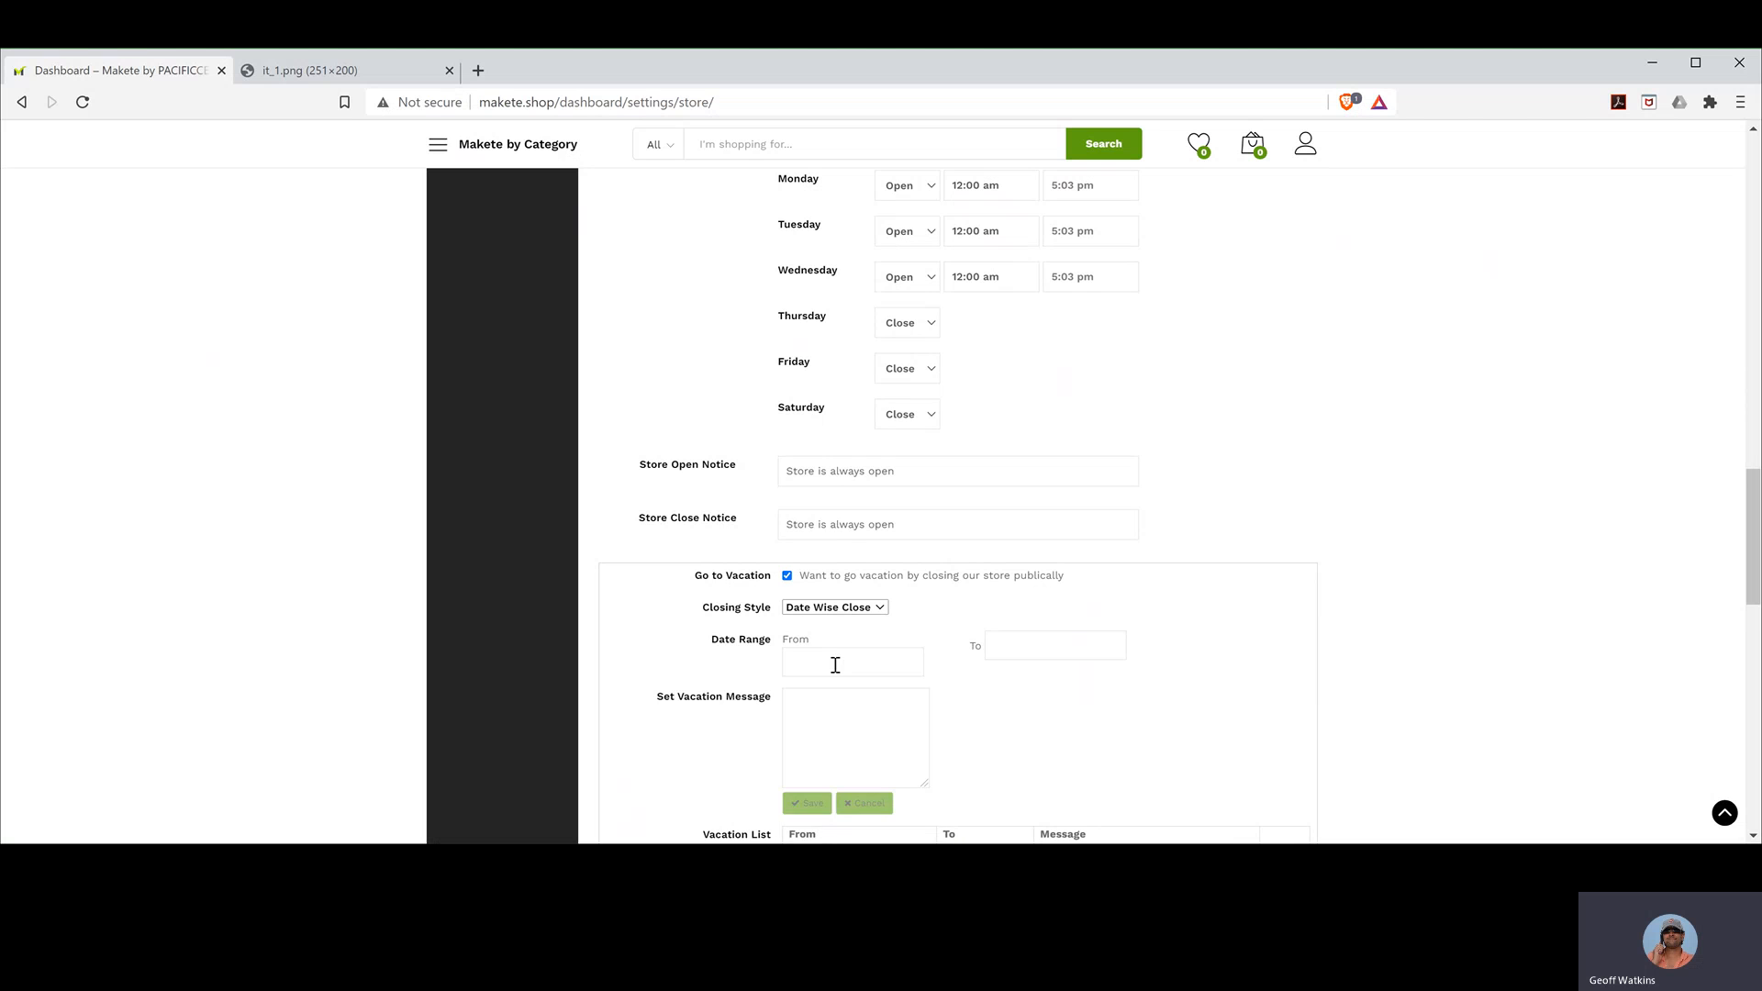
left_click(835, 664)
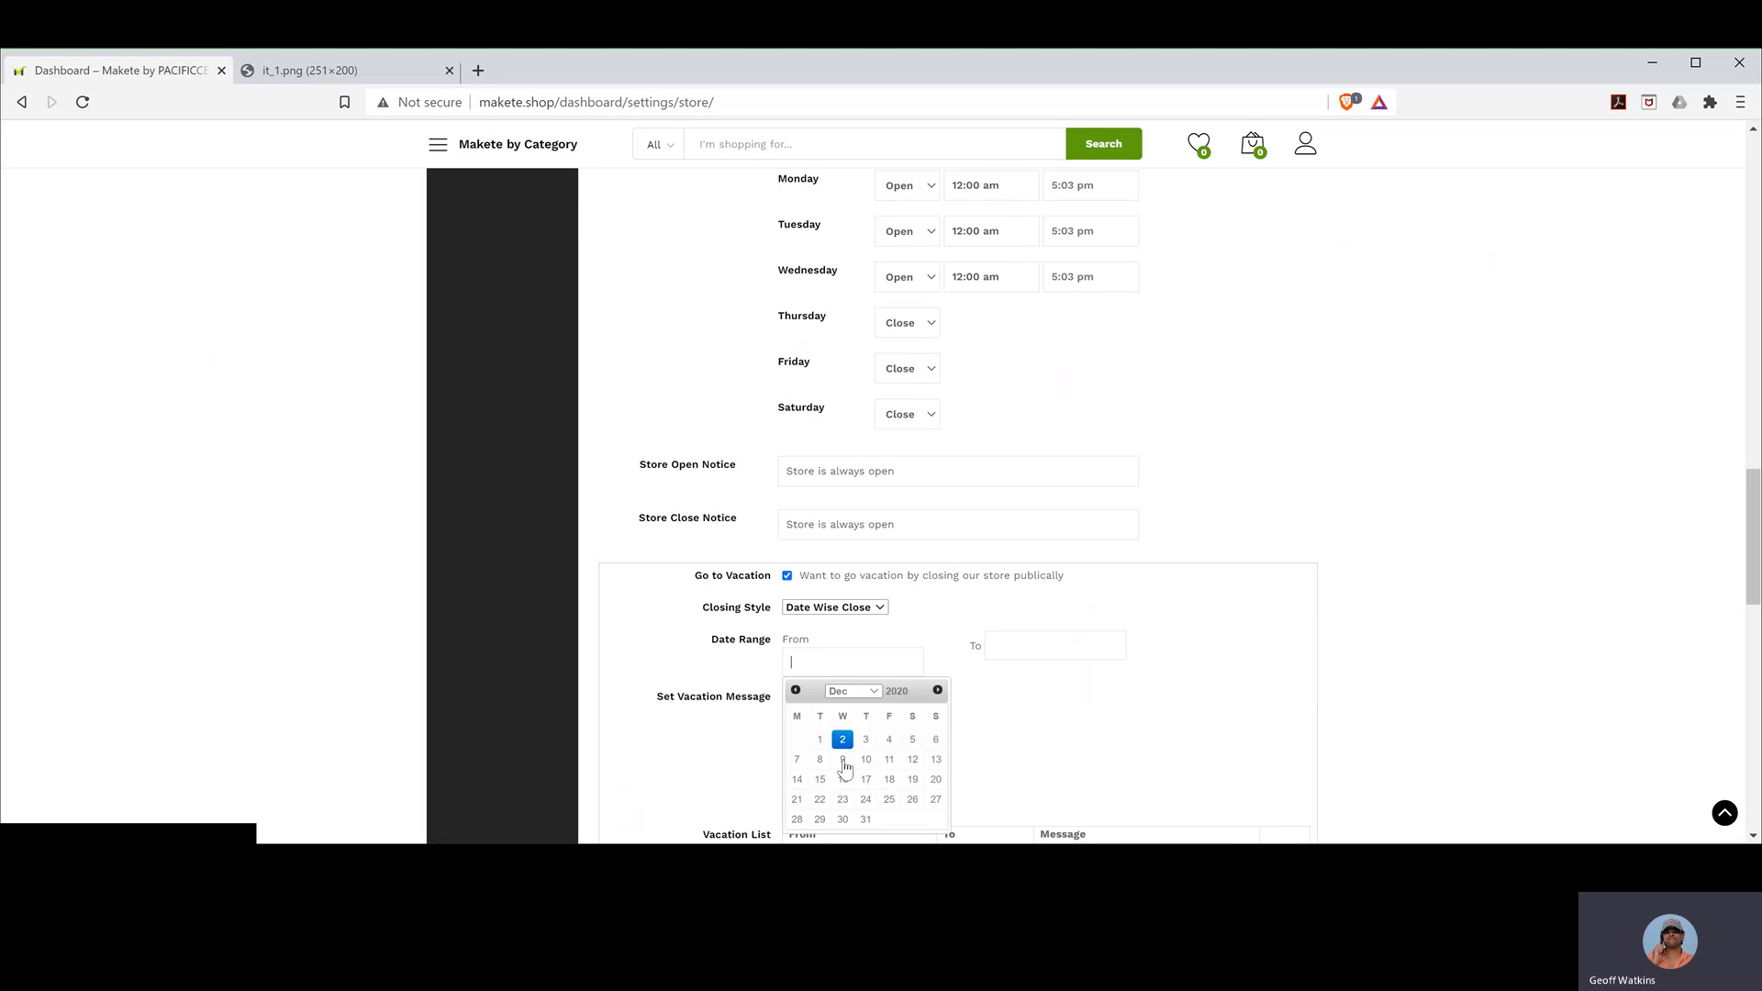
left_click(1062, 651)
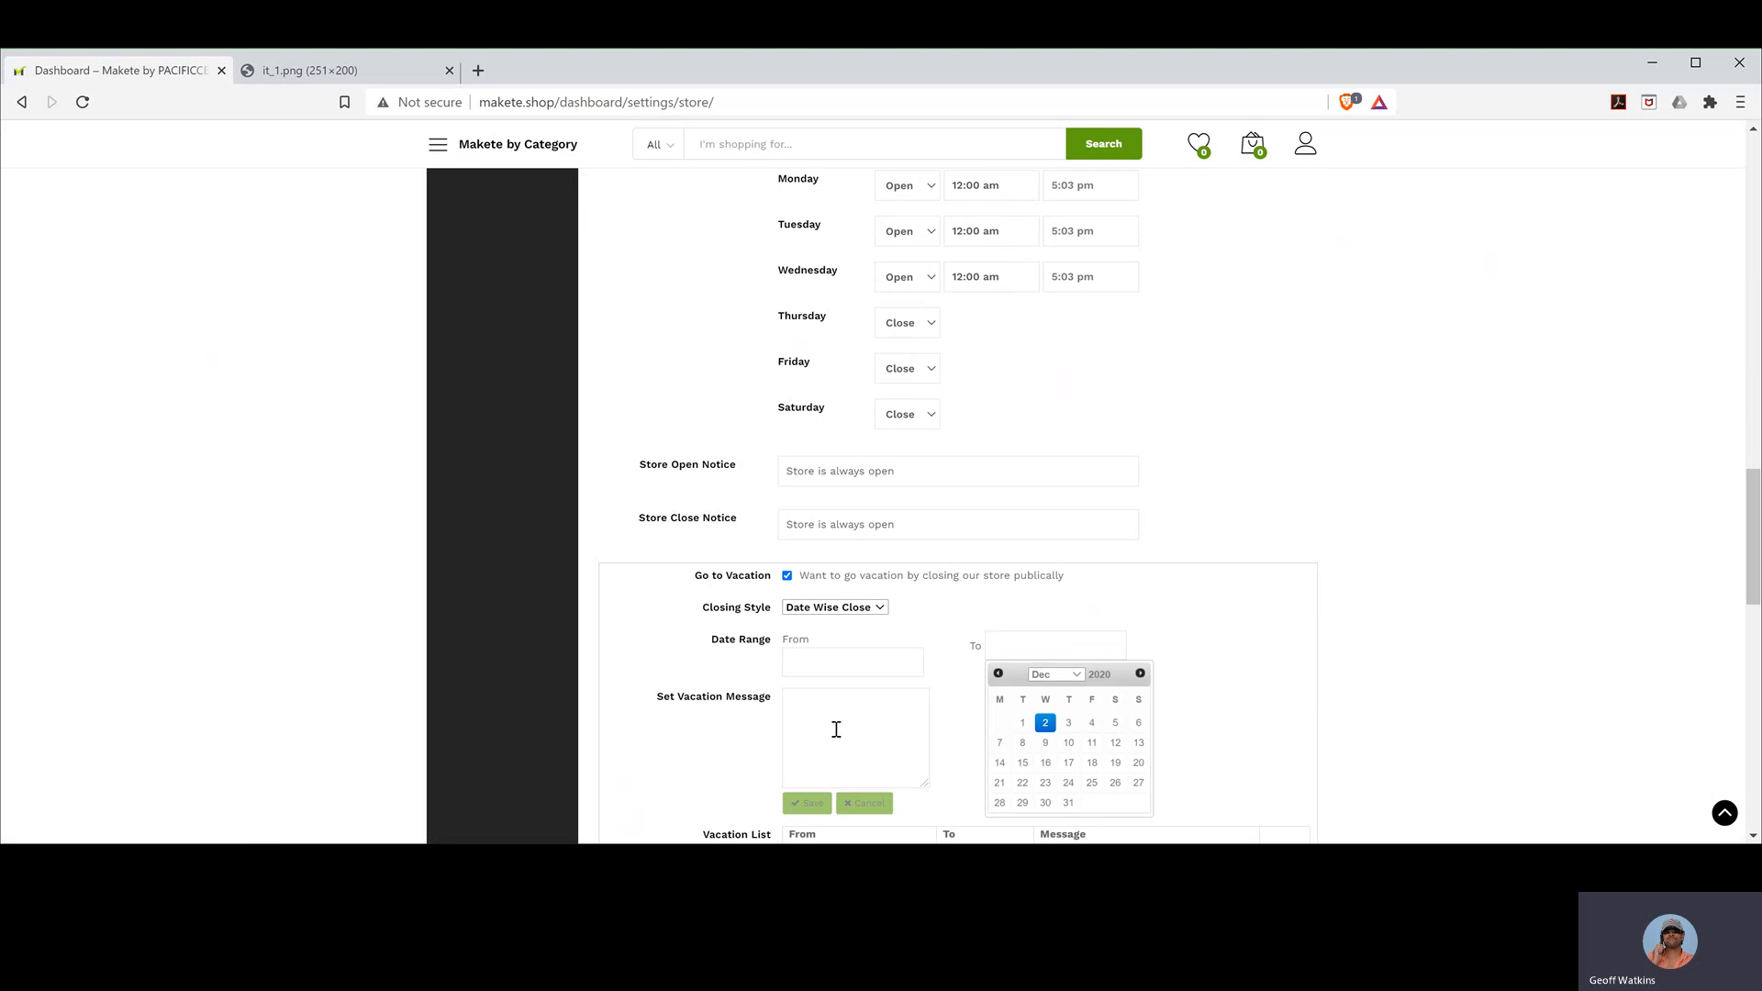
left_click(830, 732)
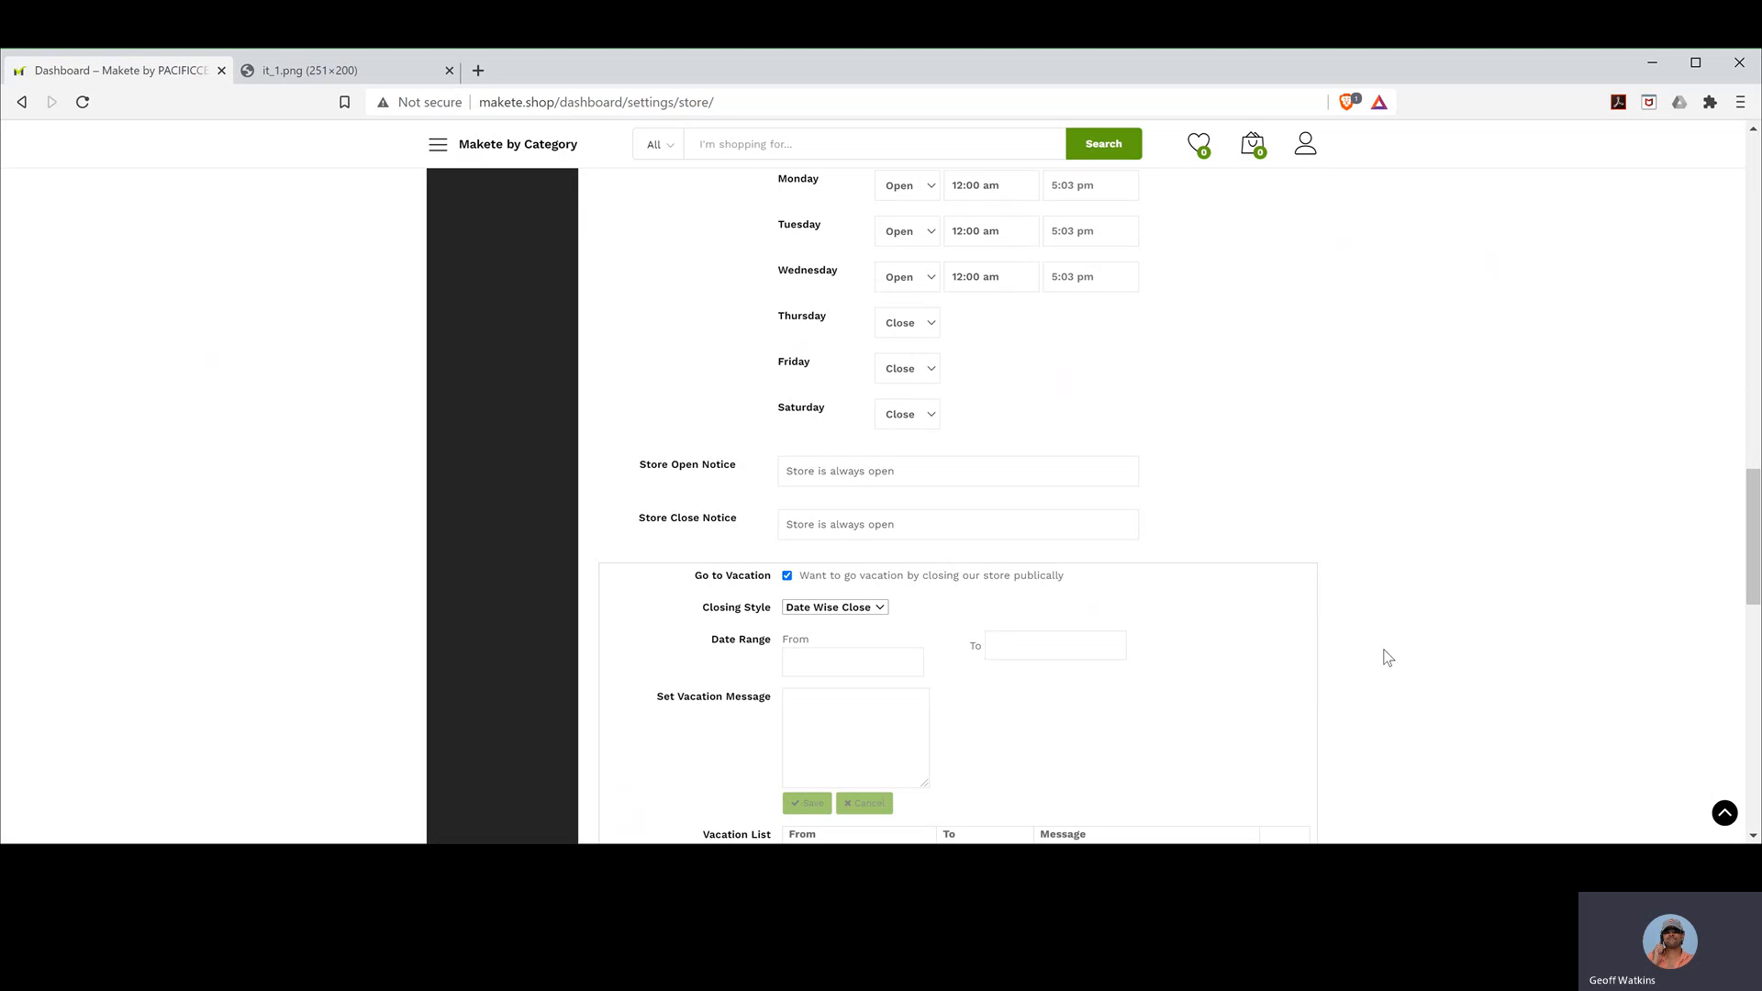
- Enable the storewide discount with a minimum order amount of 500 and a percentage of 10
scroll(1384, 648, "down", 3)
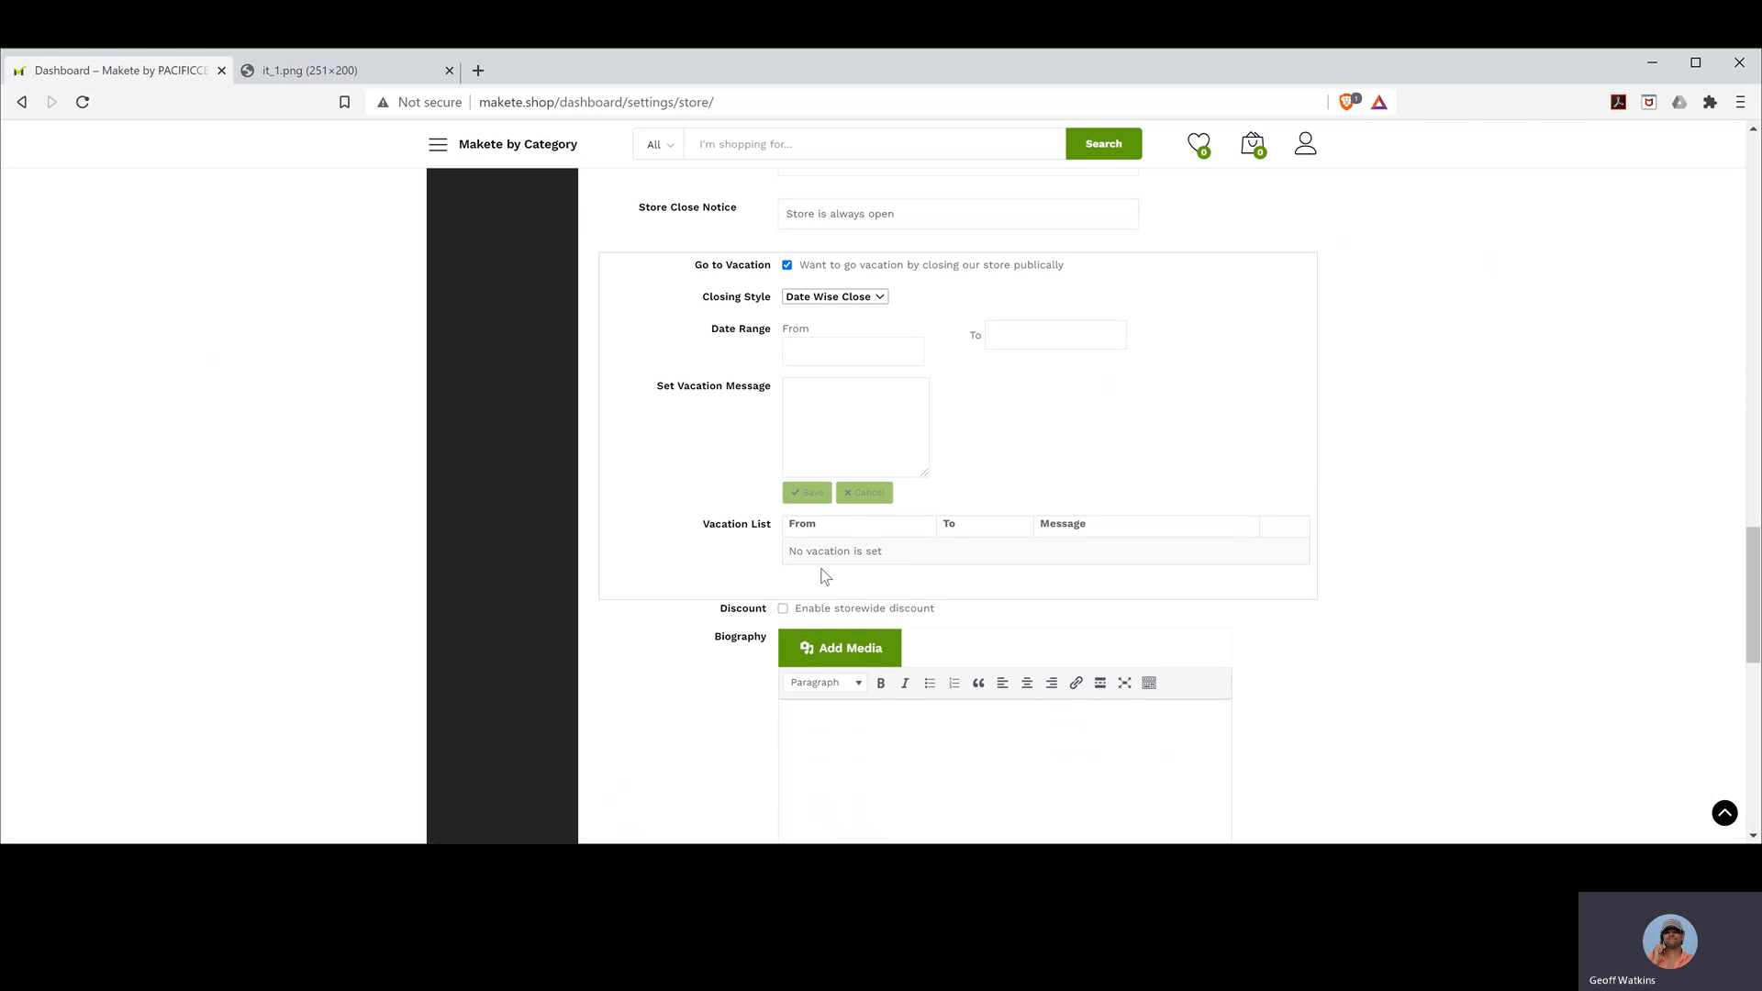
left_click(783, 610)
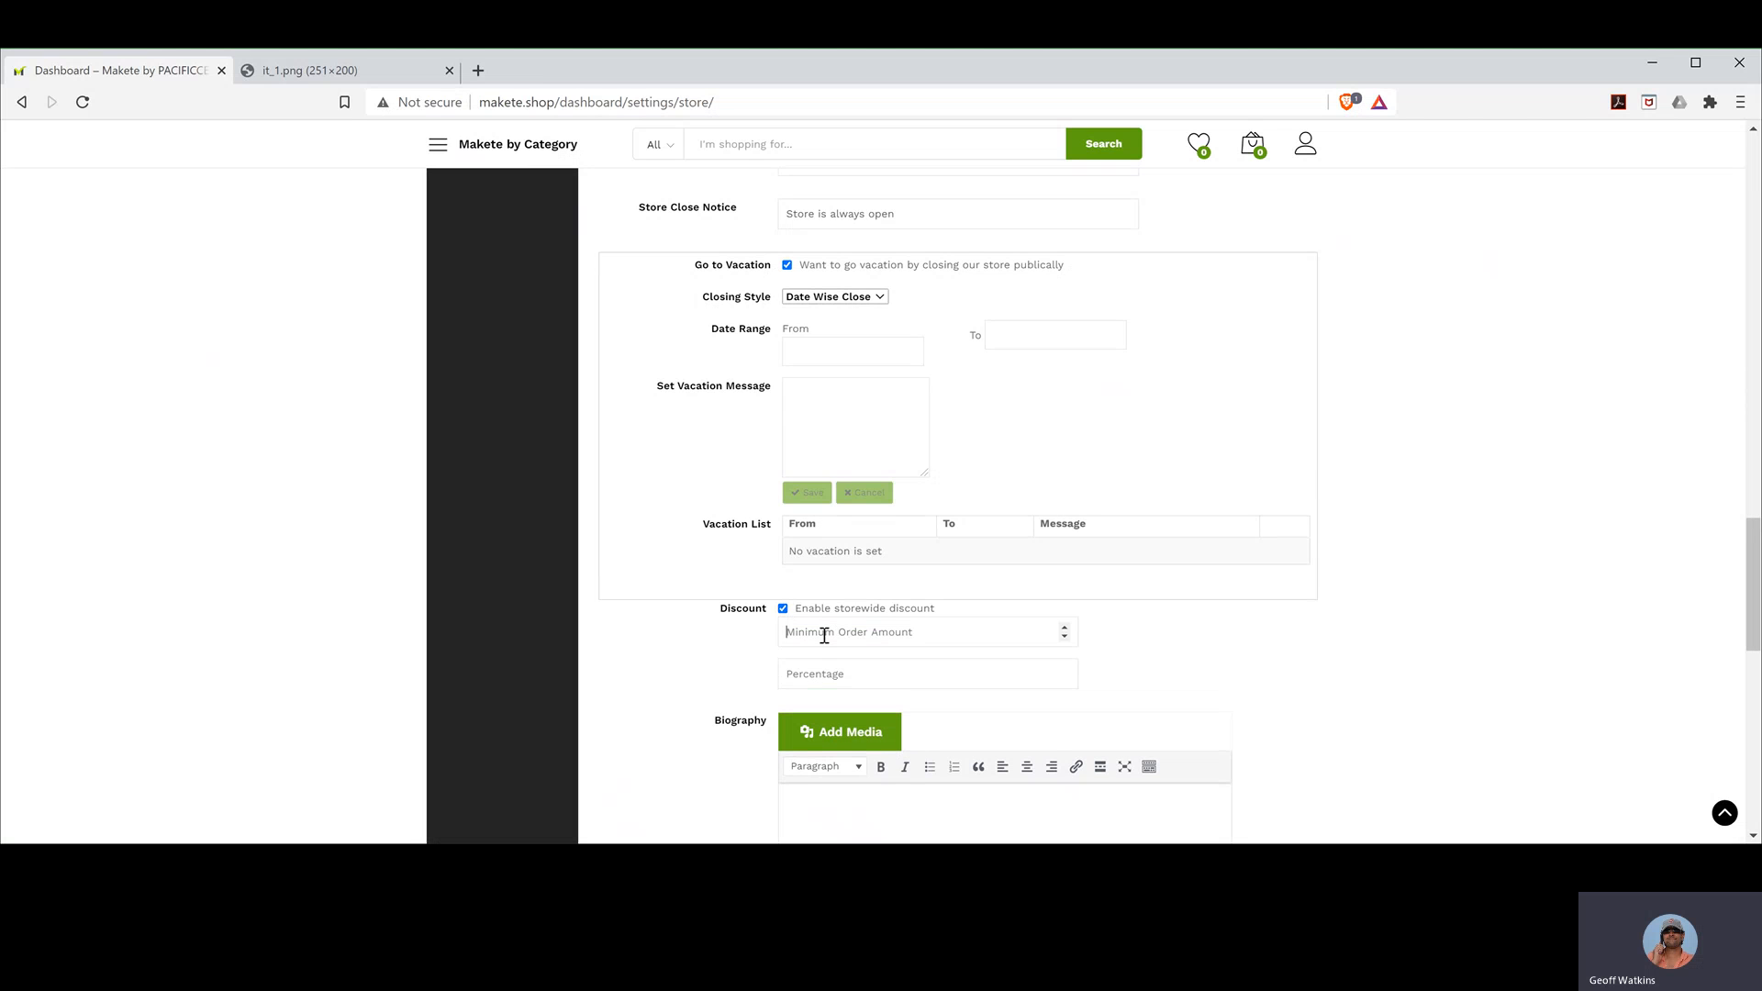
type("500")
key("Tab")
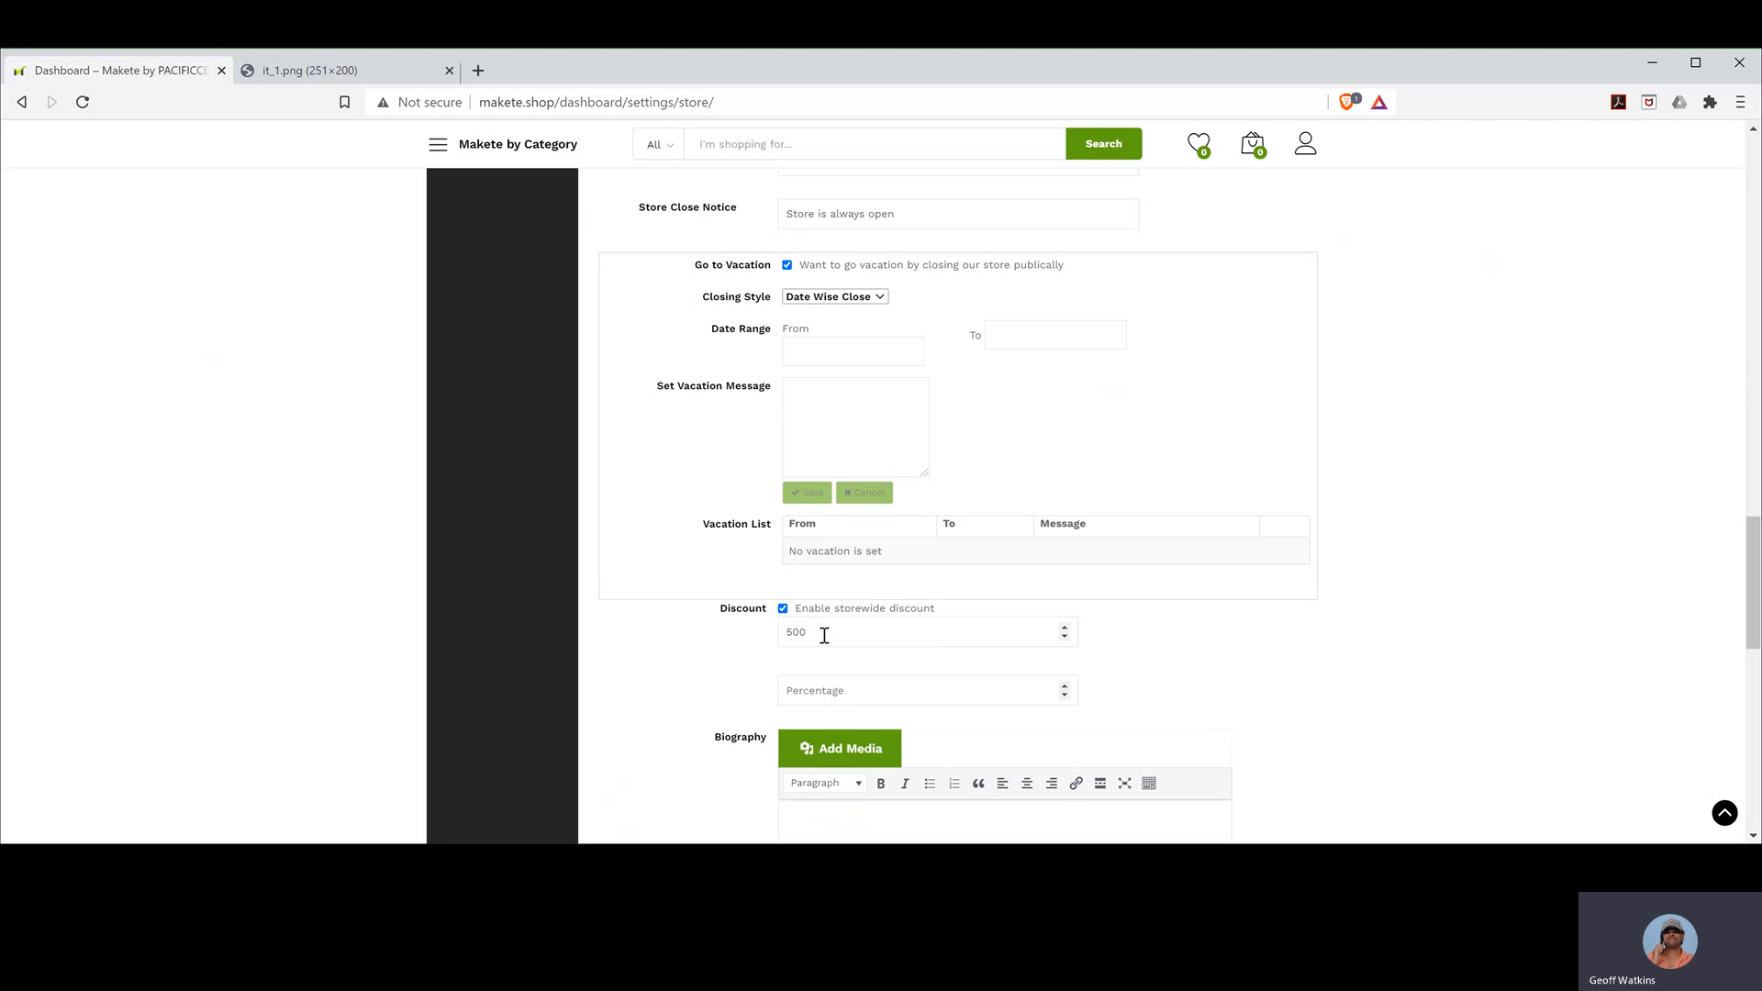
type("10")
- Leave the biography, support button text and Facebook Page ID as they are, and save the store settings
scroll(1319, 709, "down", 3)
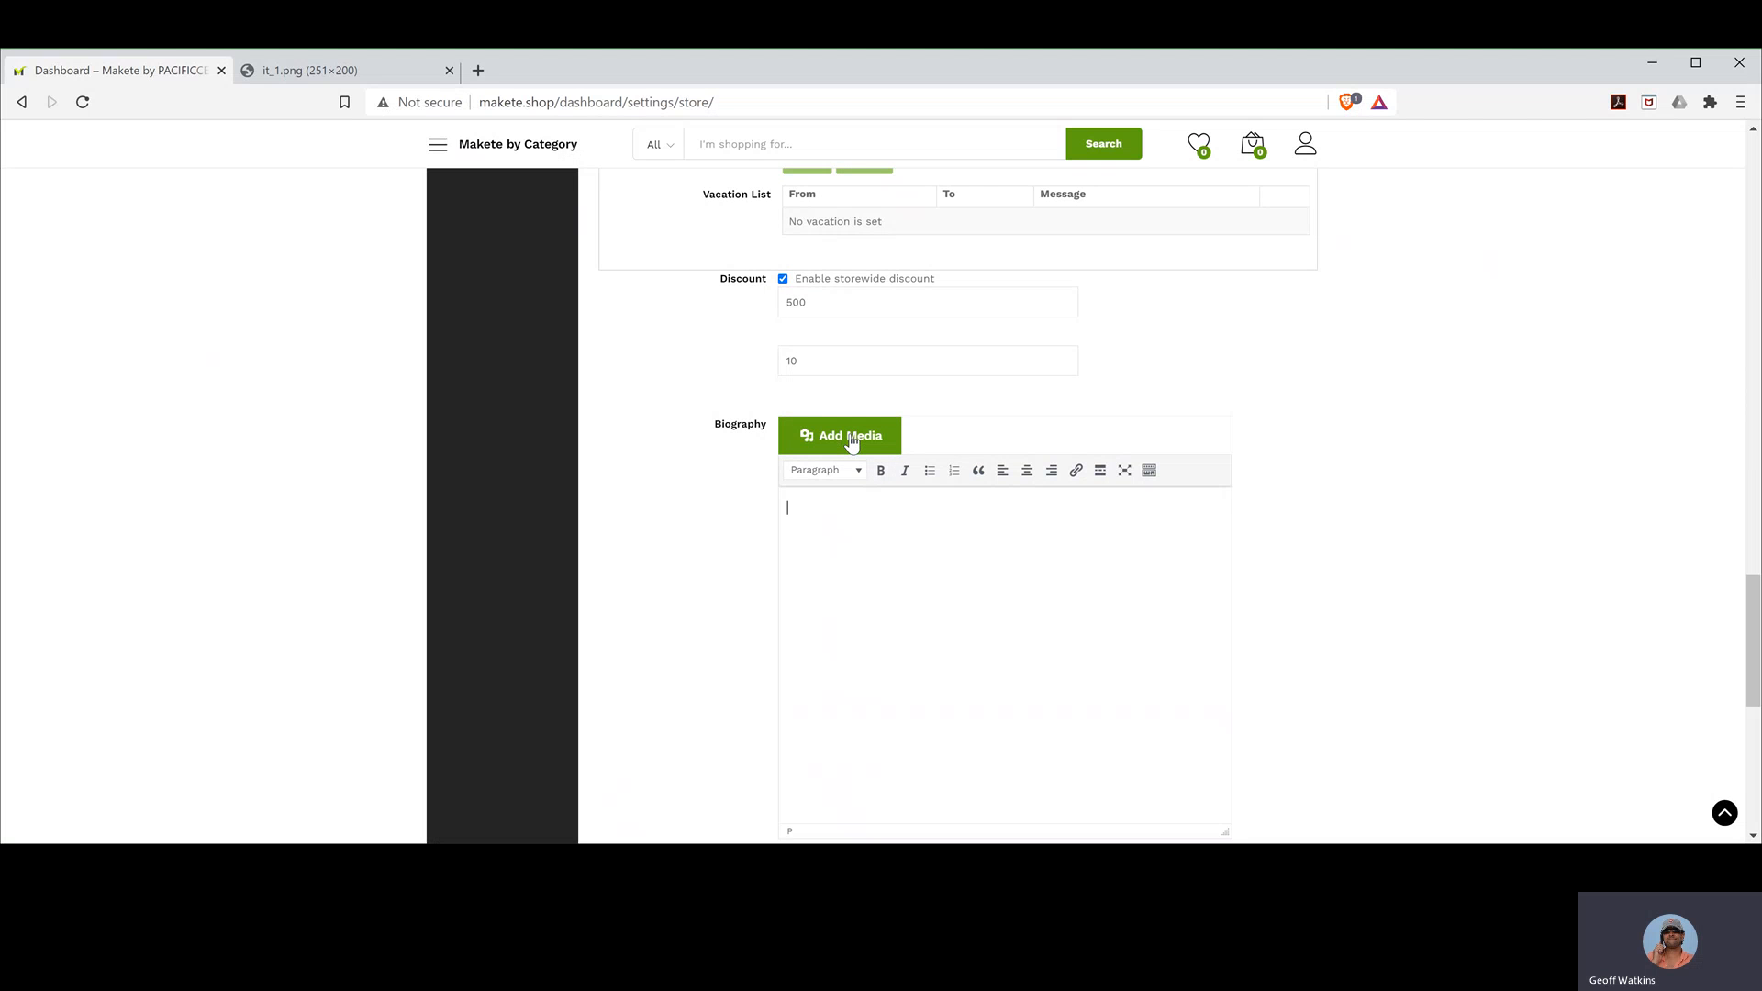
left_click(845, 506)
scroll(1307, 582, "down", 3)
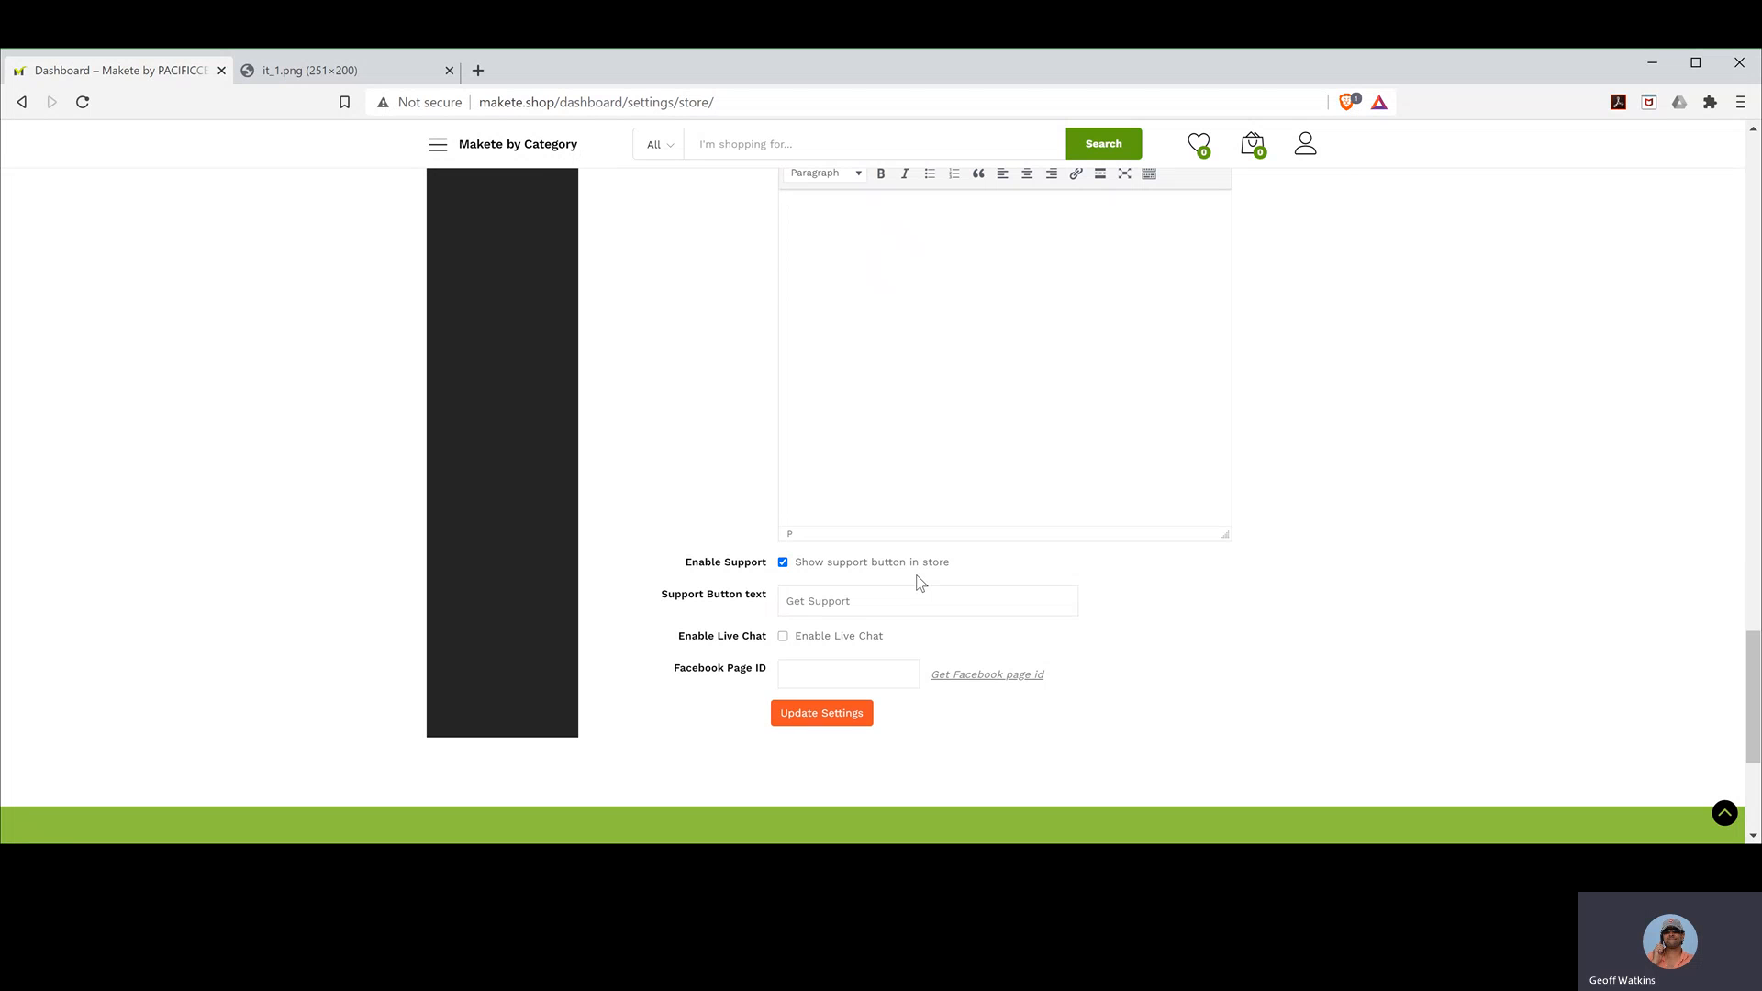
left_click(858, 601)
left_click(884, 673)
left_click(816, 720)
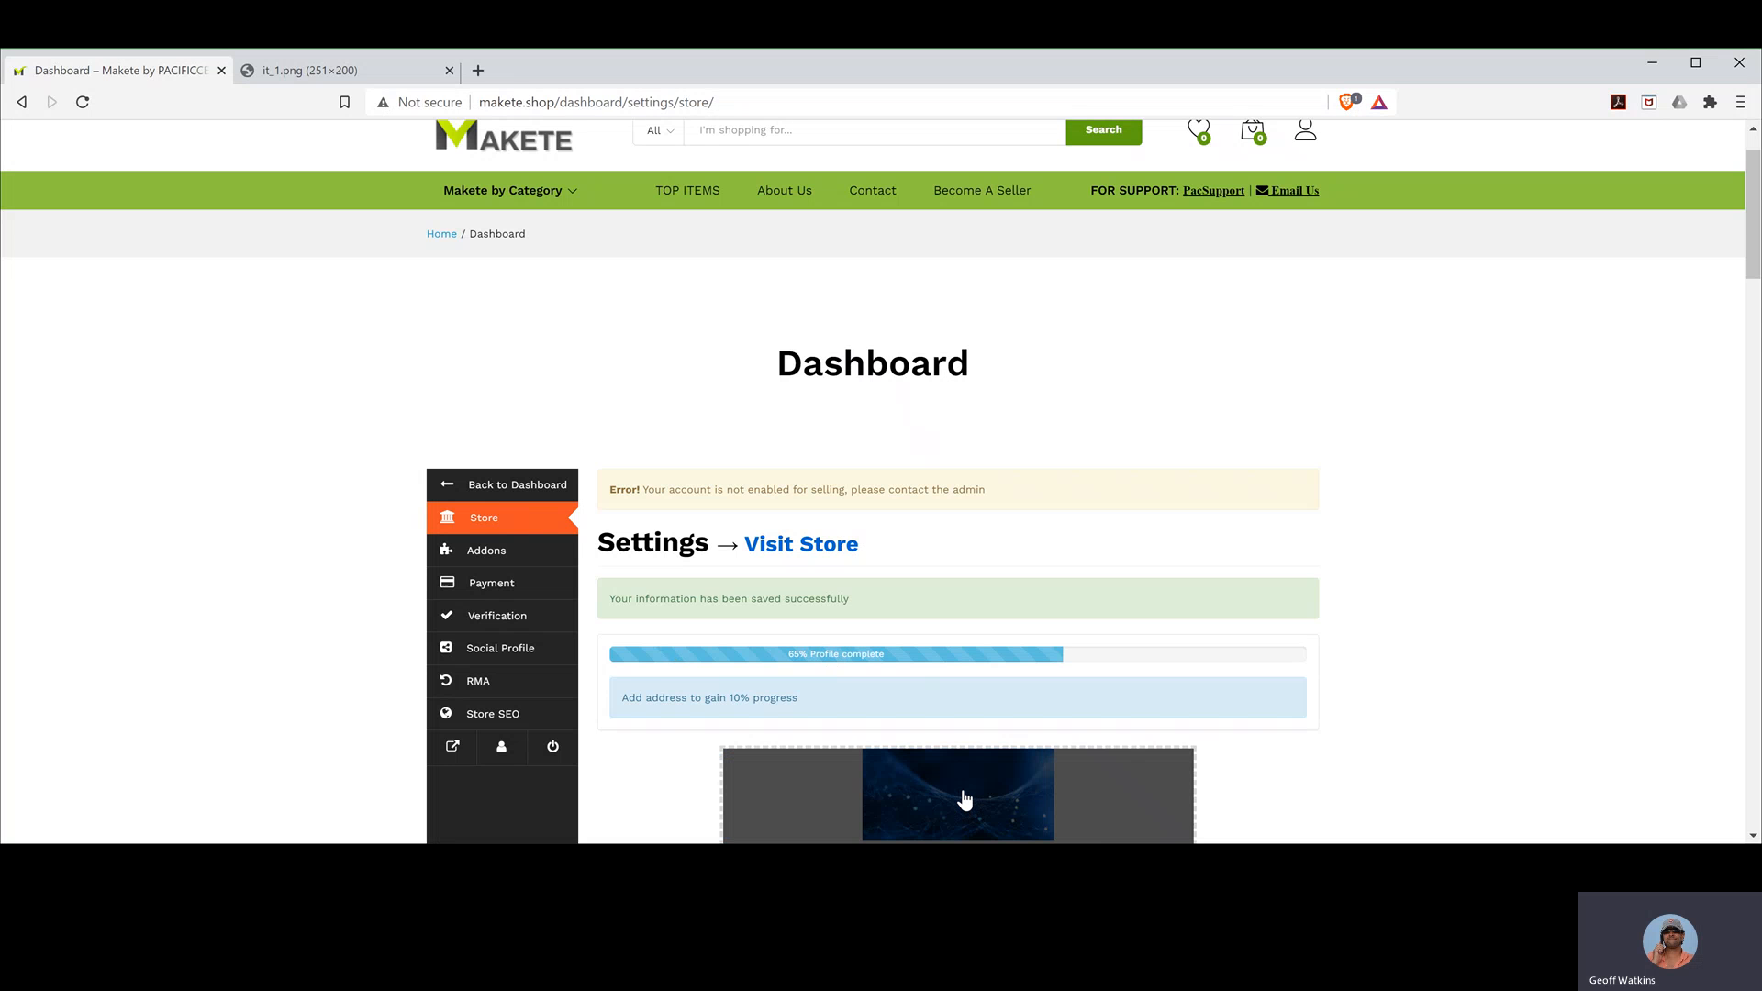
- Review the saved store settings, from the profile completion notice through the address, map, opening hours and vacation sections
scroll(964, 797, "down", 4)
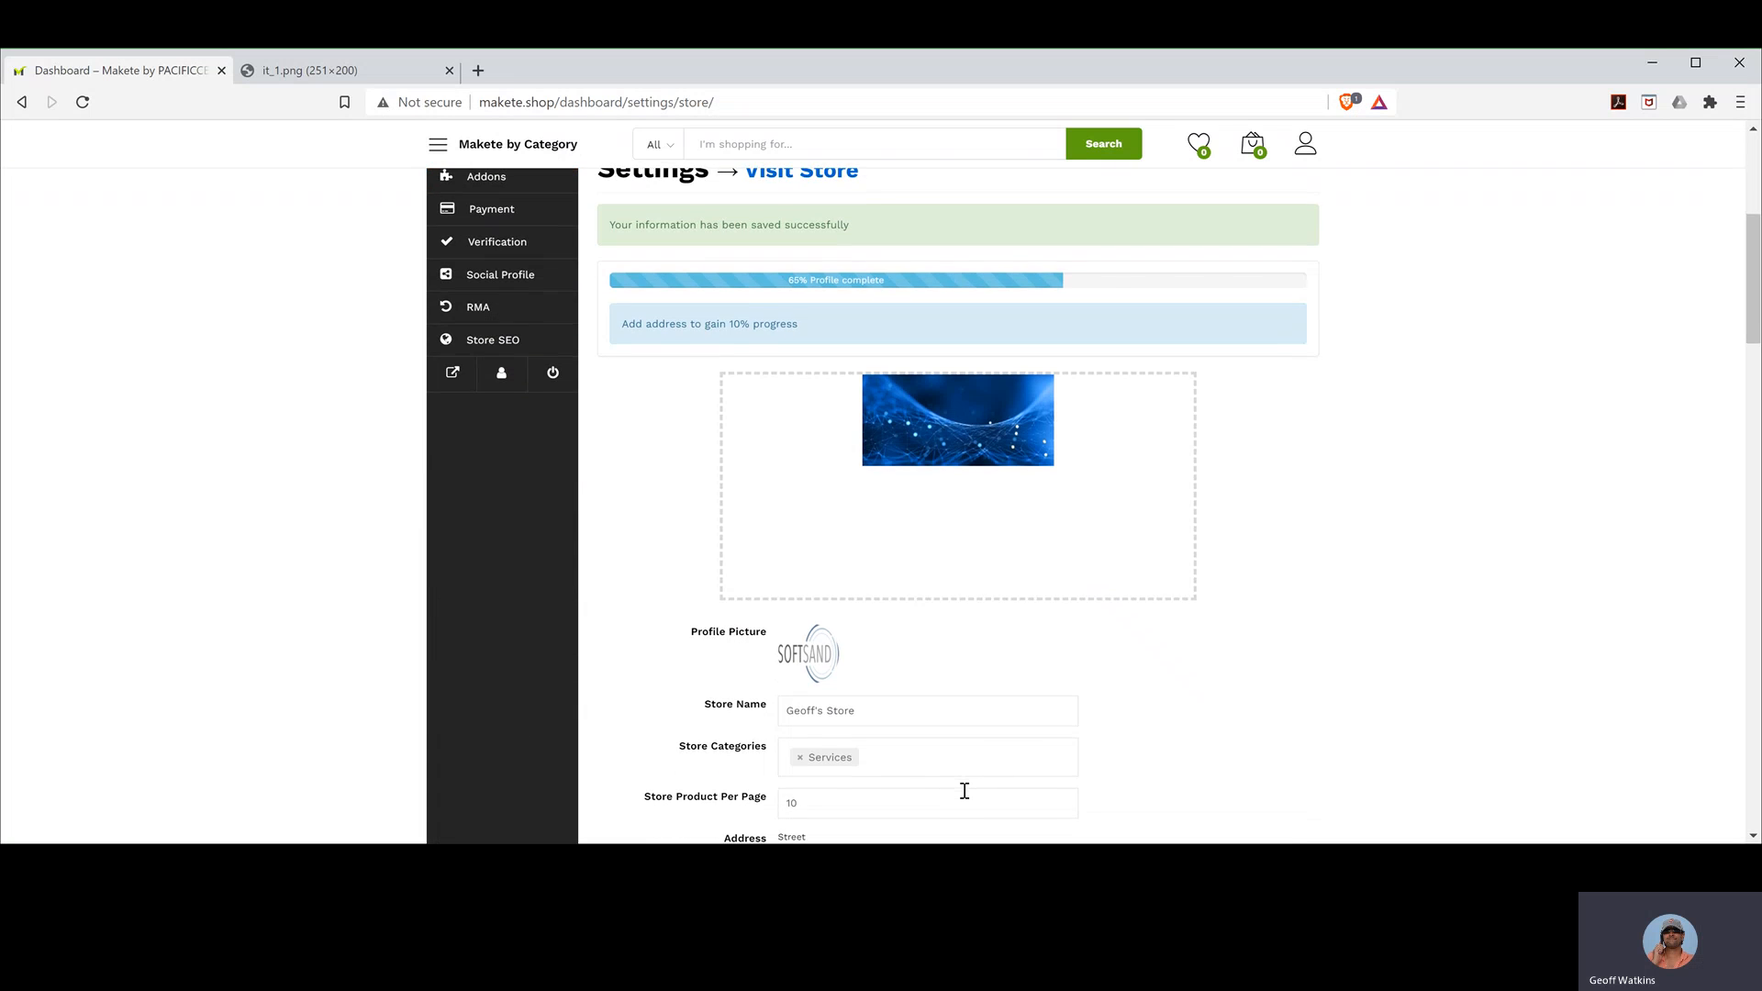
scroll(965, 791, "down", 1)
scroll(962, 791, "up", 4)
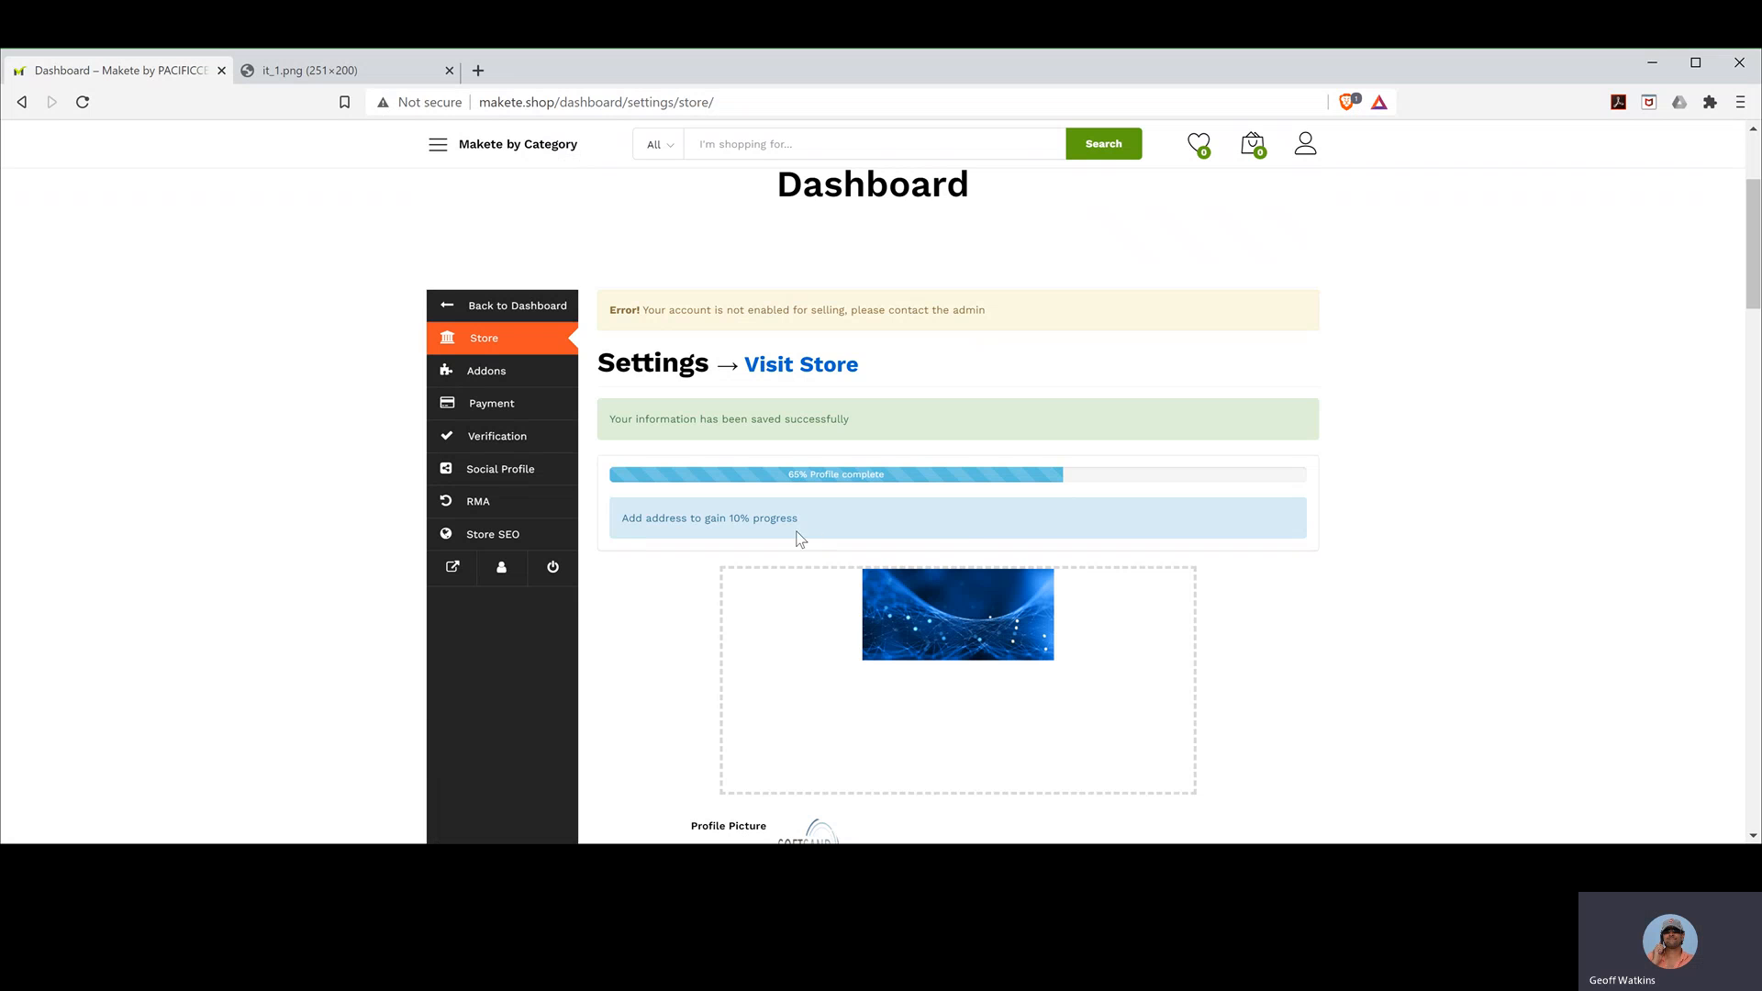
scroll(630, 669, "down", 8)
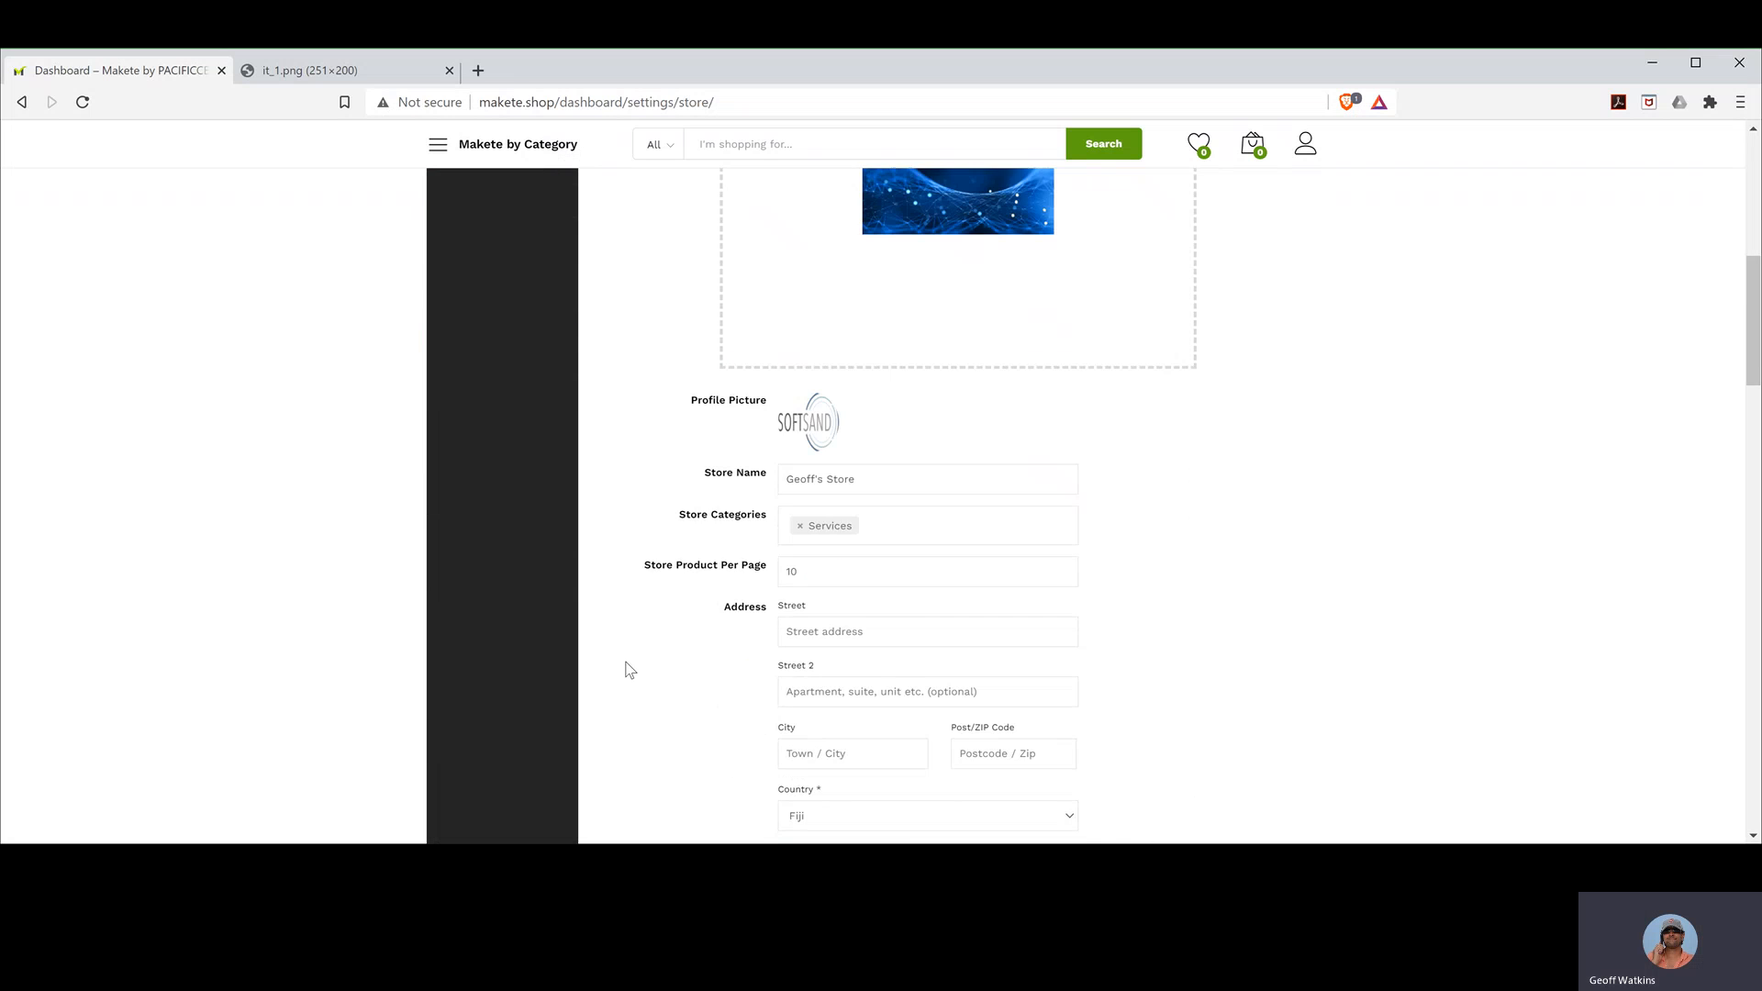
scroll(630, 669, "down", 3)
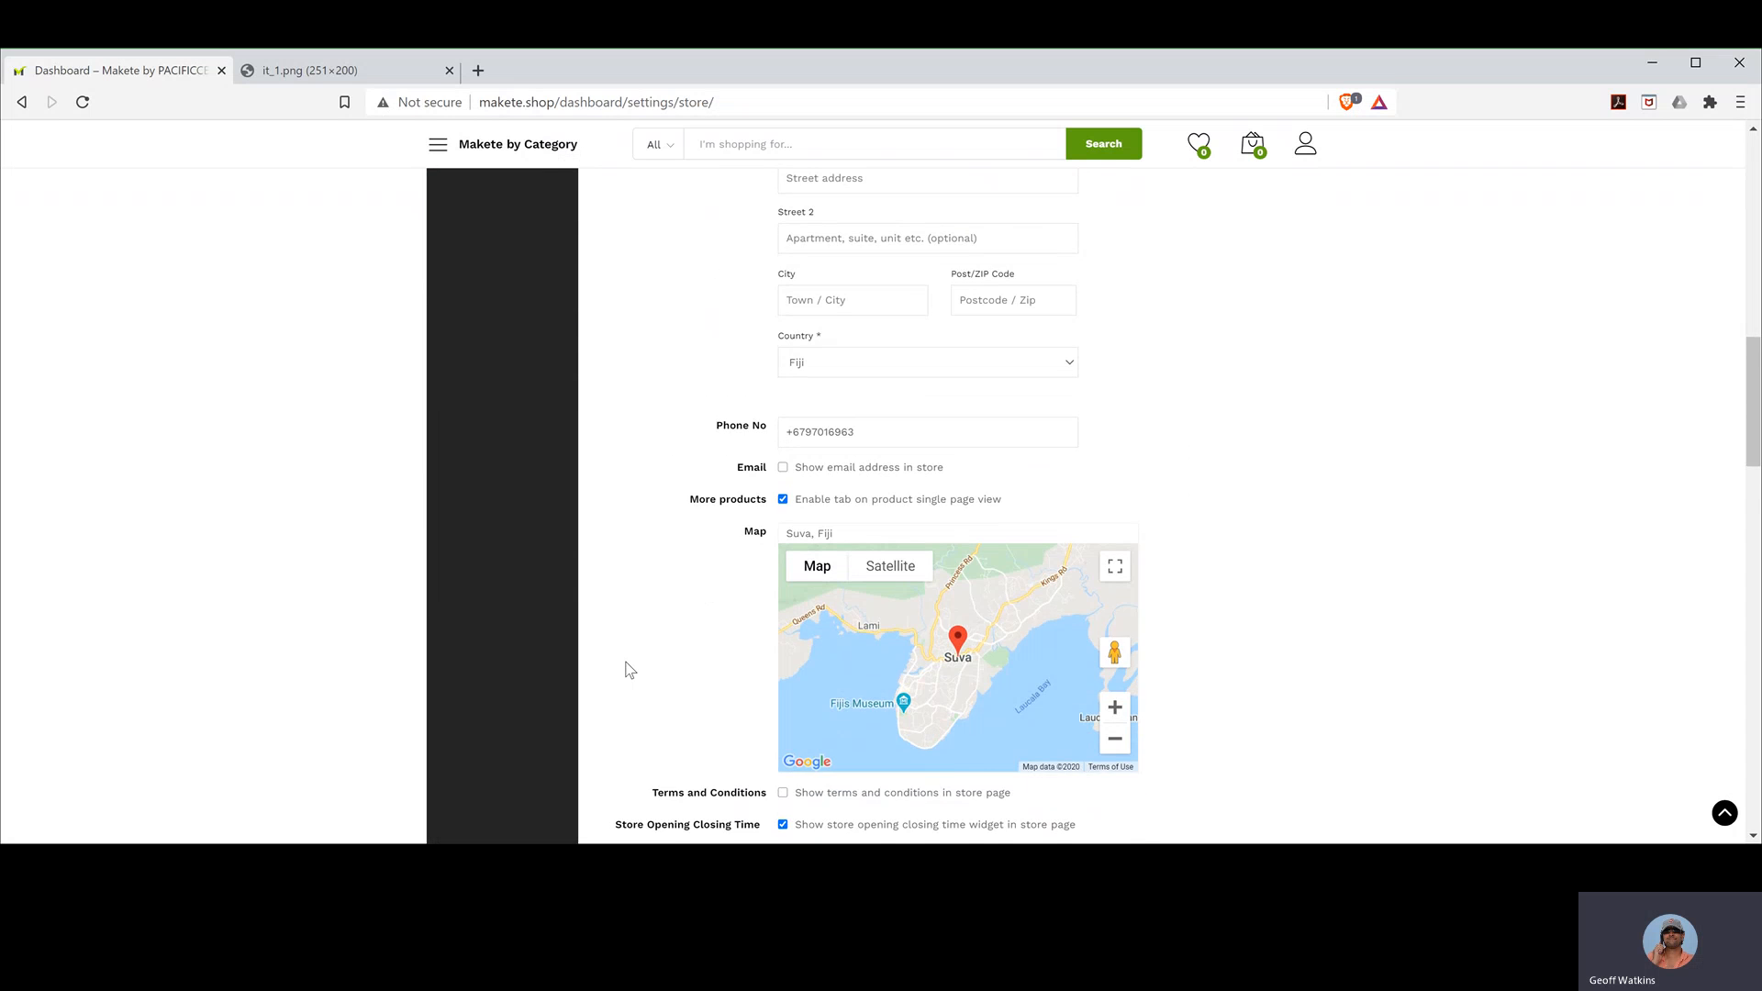
scroll(629, 669, "down", 6)
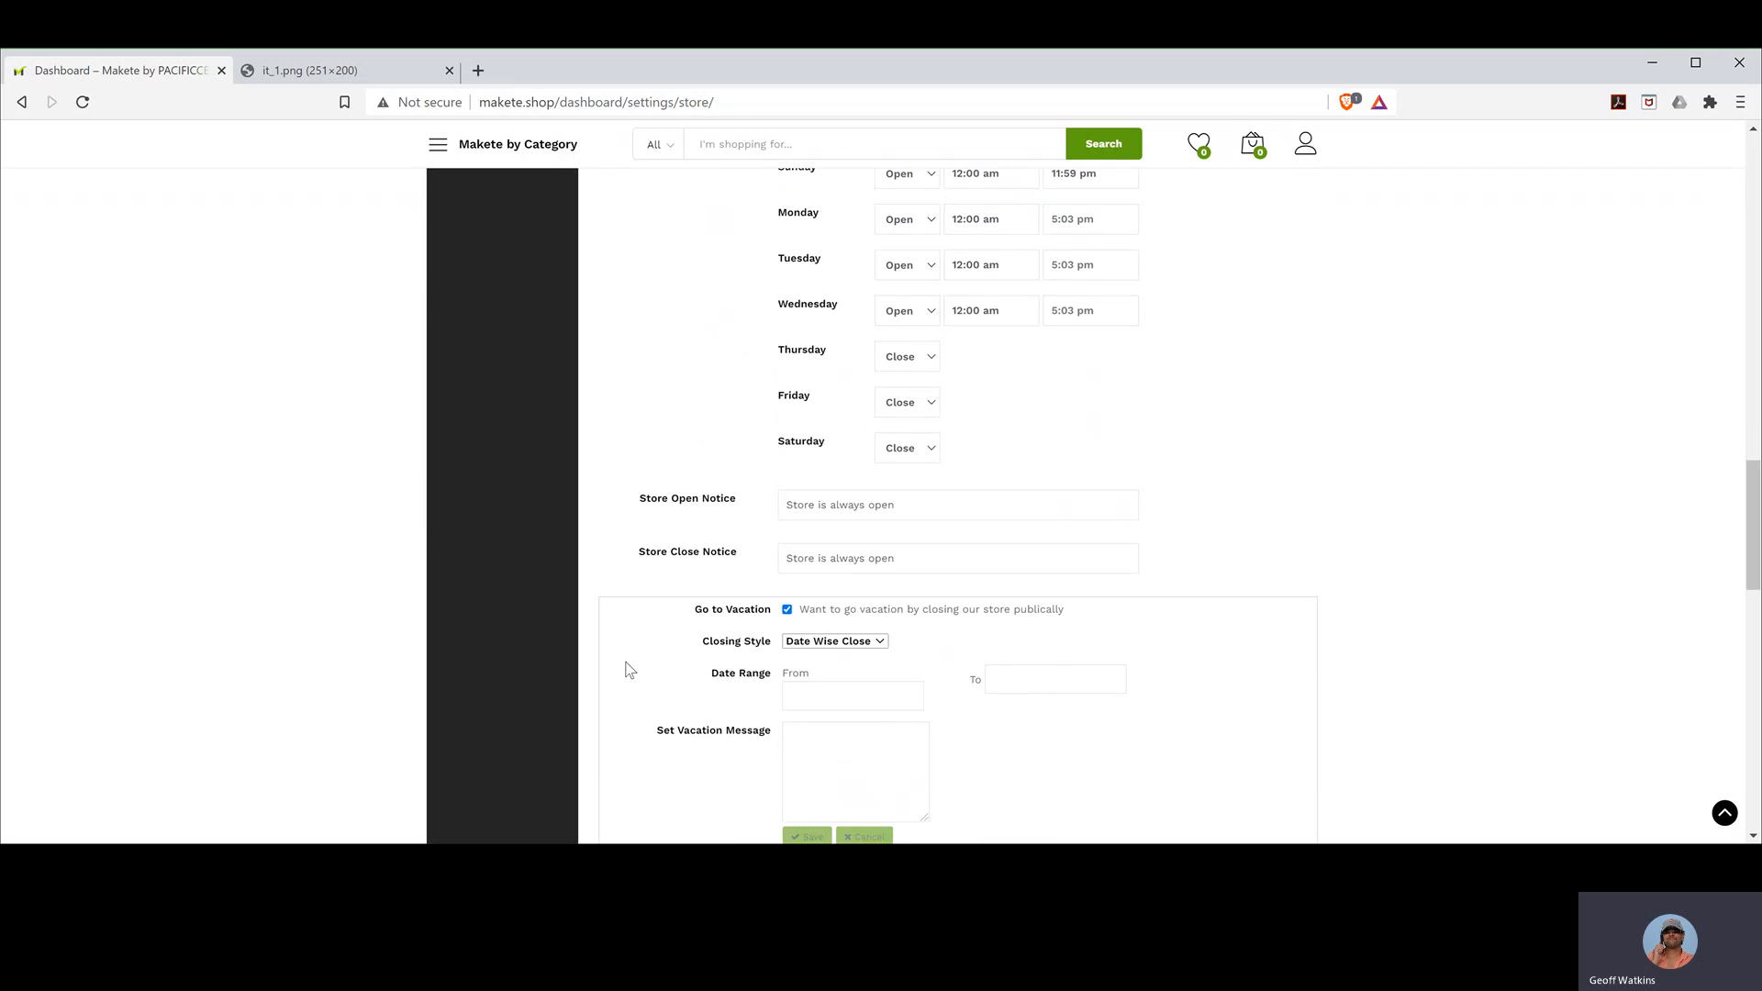
scroll(629, 669, "up", 6)
scroll(630, 669, "up", 10)
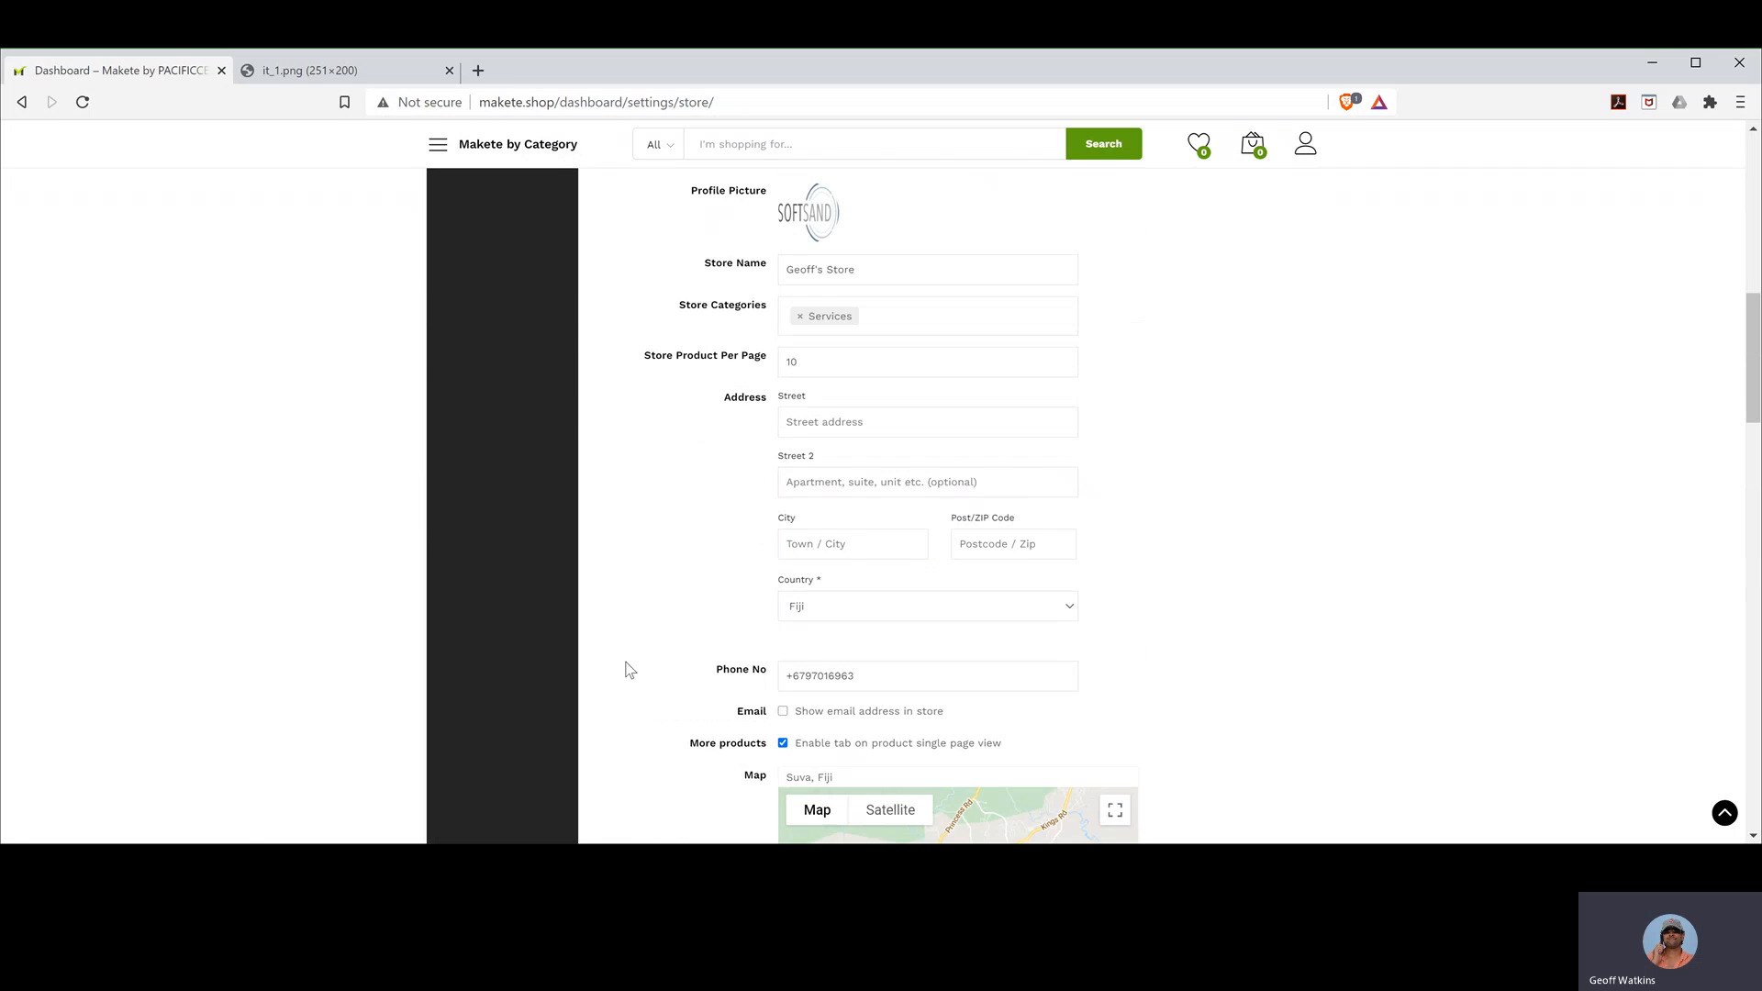
scroll(630, 669, "up", 1)
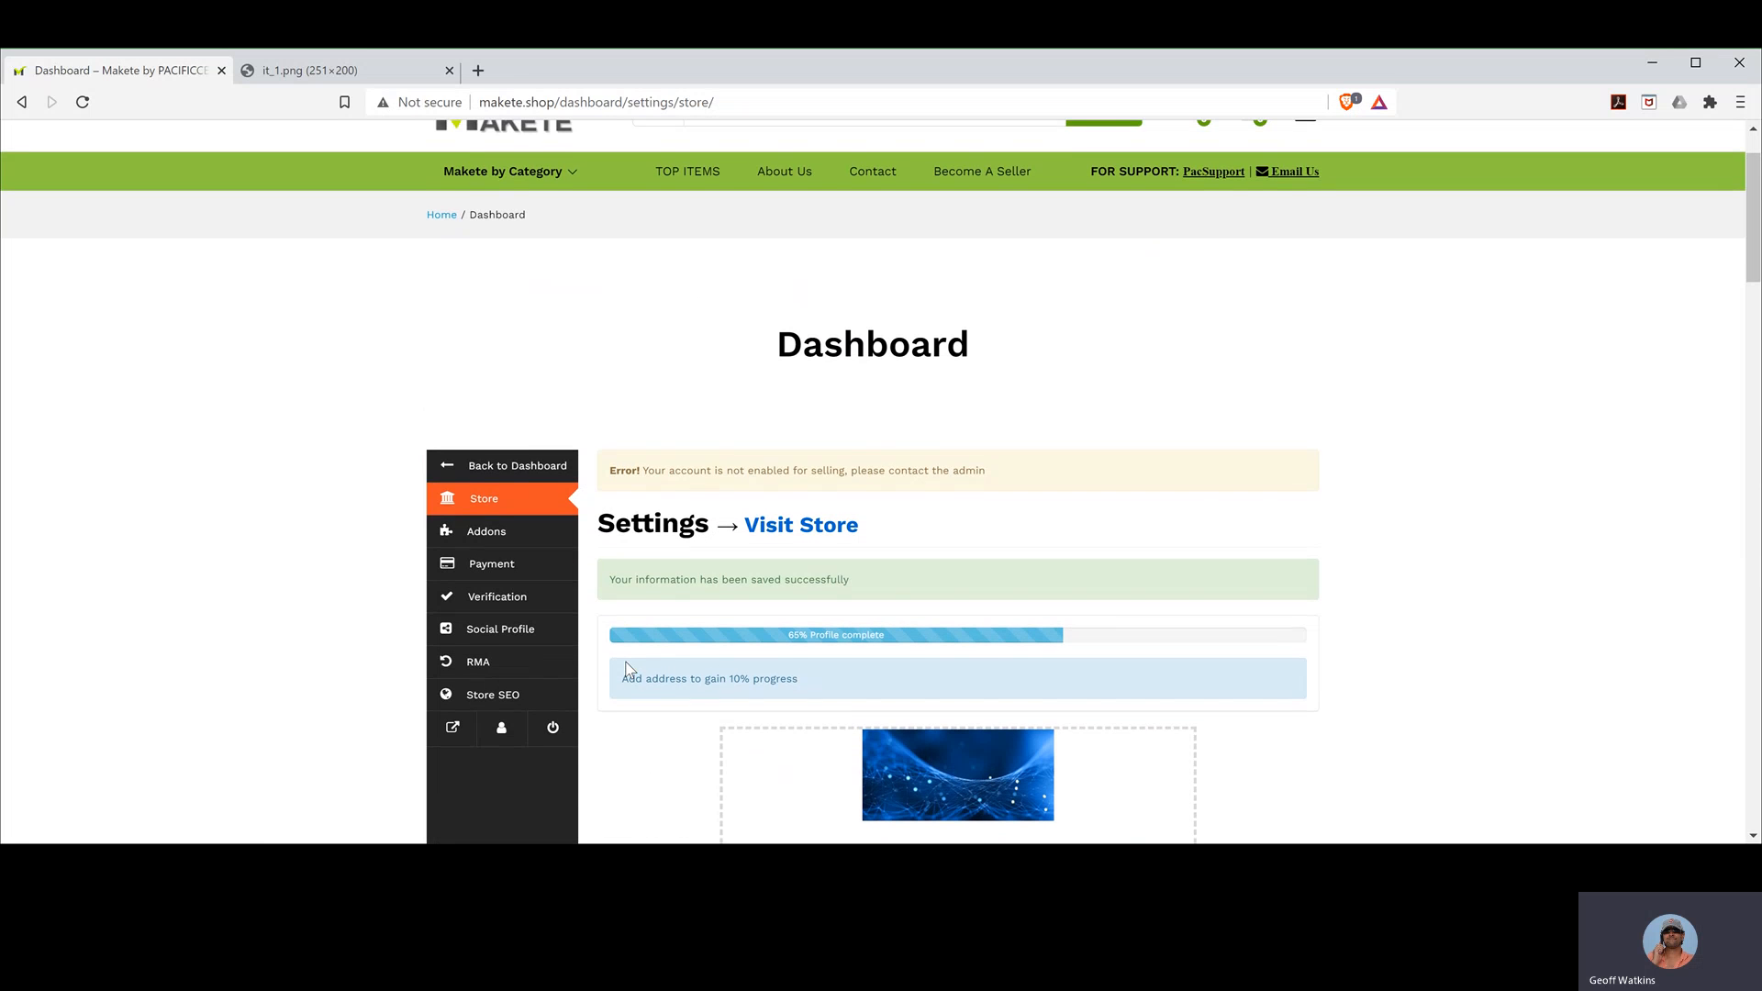